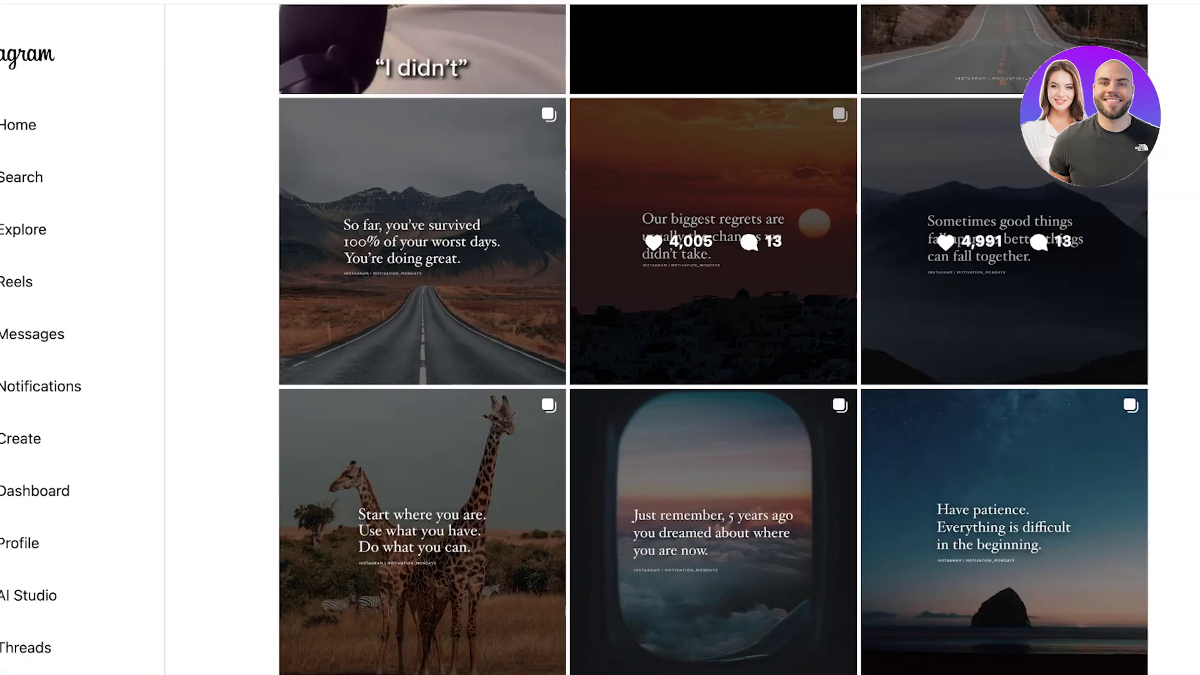
Examine the motivation_mondays profile and its quote posts, paging through every slide of the "Our biggest regrets" carousel.
scroll(761, 363, "up", 5)
scroll(760, 466, "up", 8)
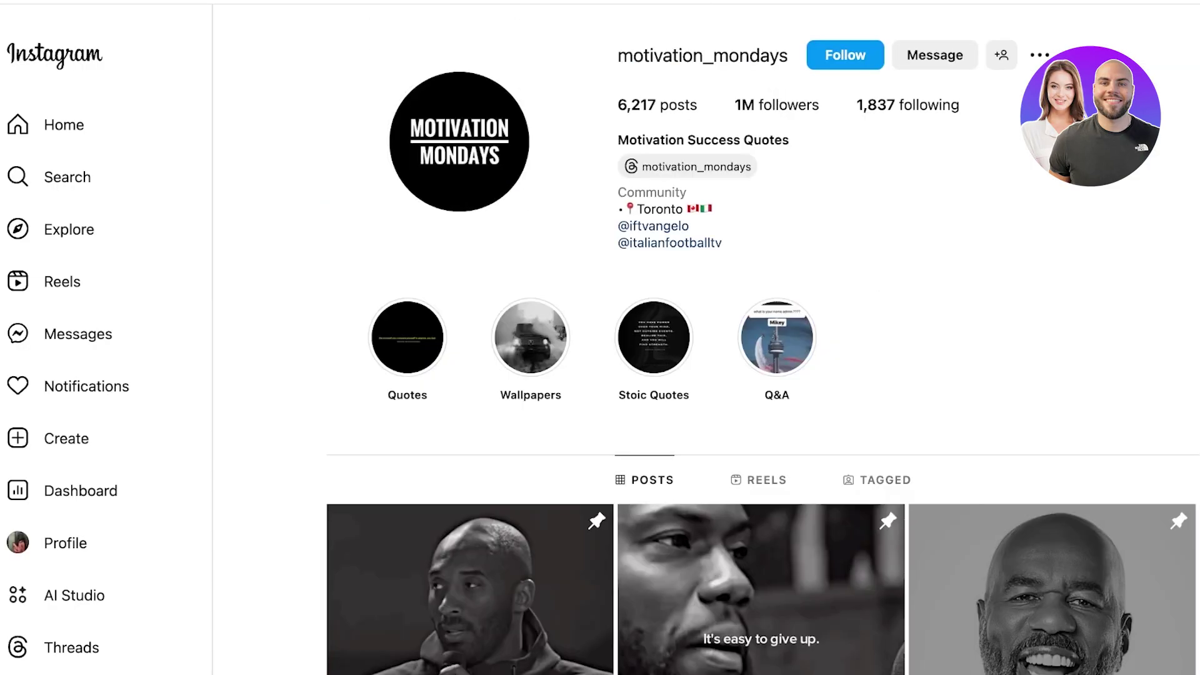
scroll(760, 466, "down", 7)
scroll(760, 466, "down", 5)
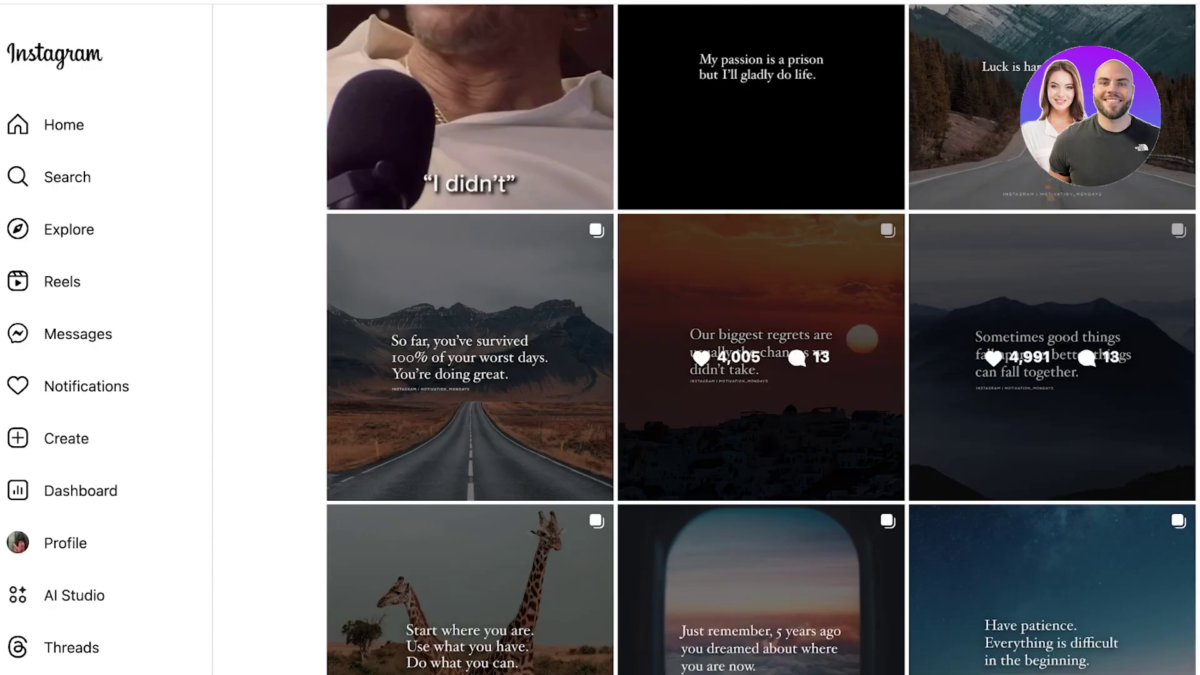
left_click(760, 466)
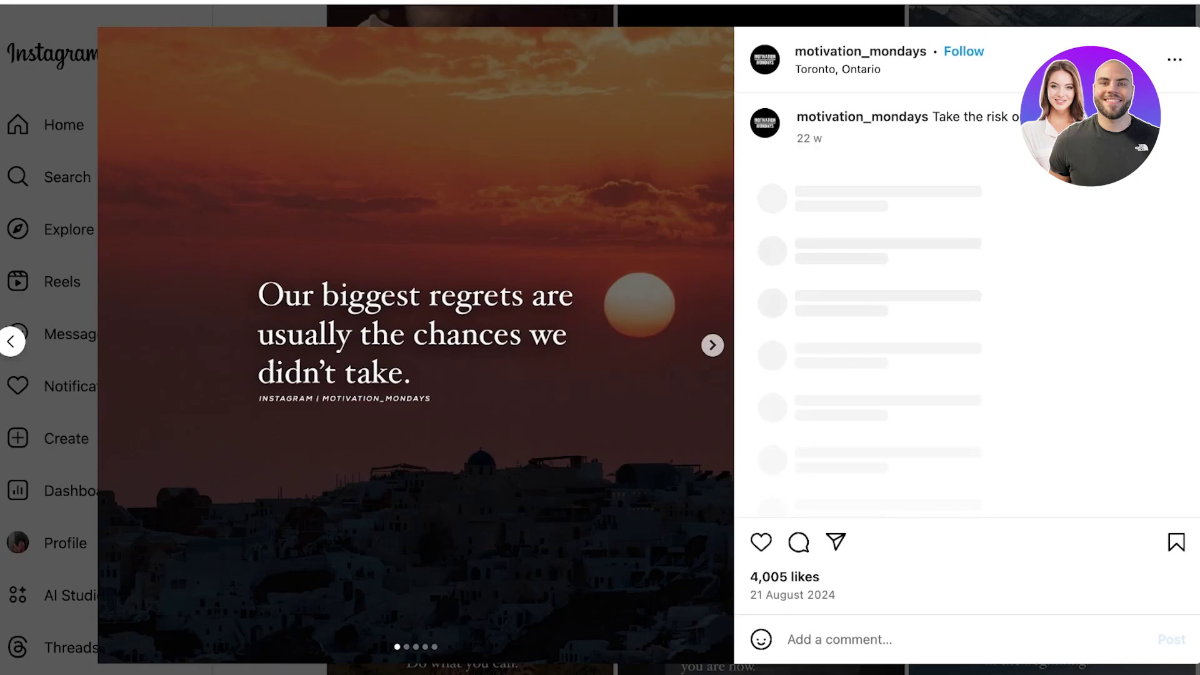
key("Right")
key("Right")
key("Right")
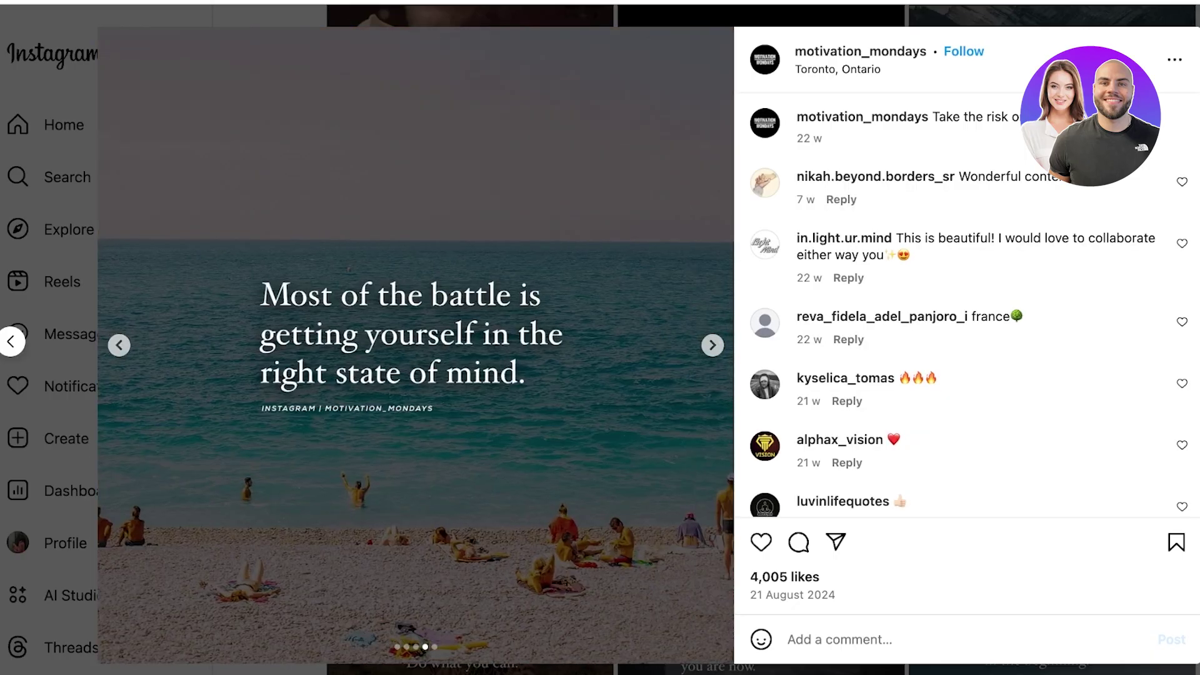
left_click(712, 345)
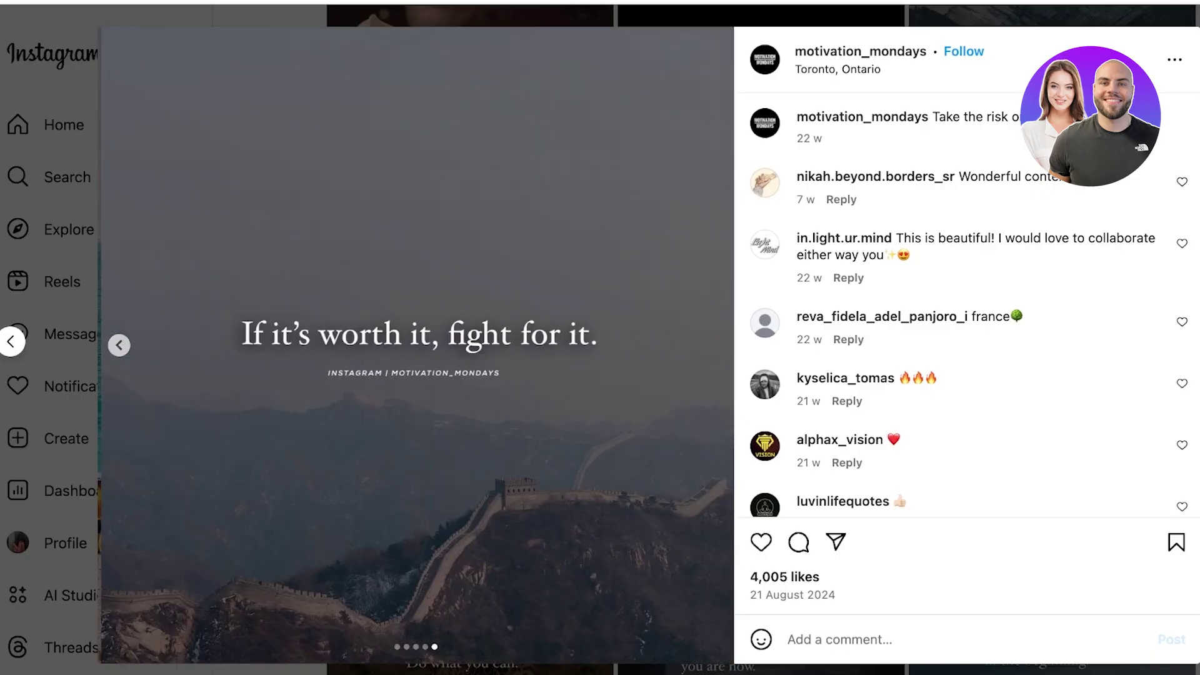
key("Escape")
left_click(67, 177)
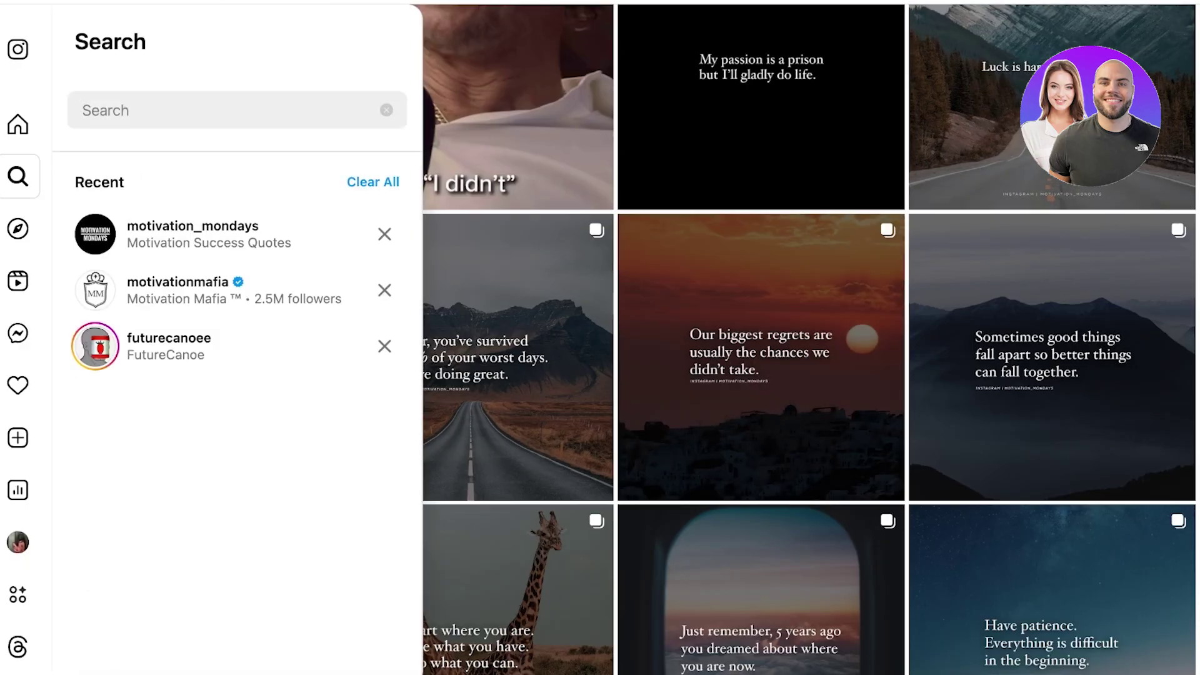
left_click(1052, 357)
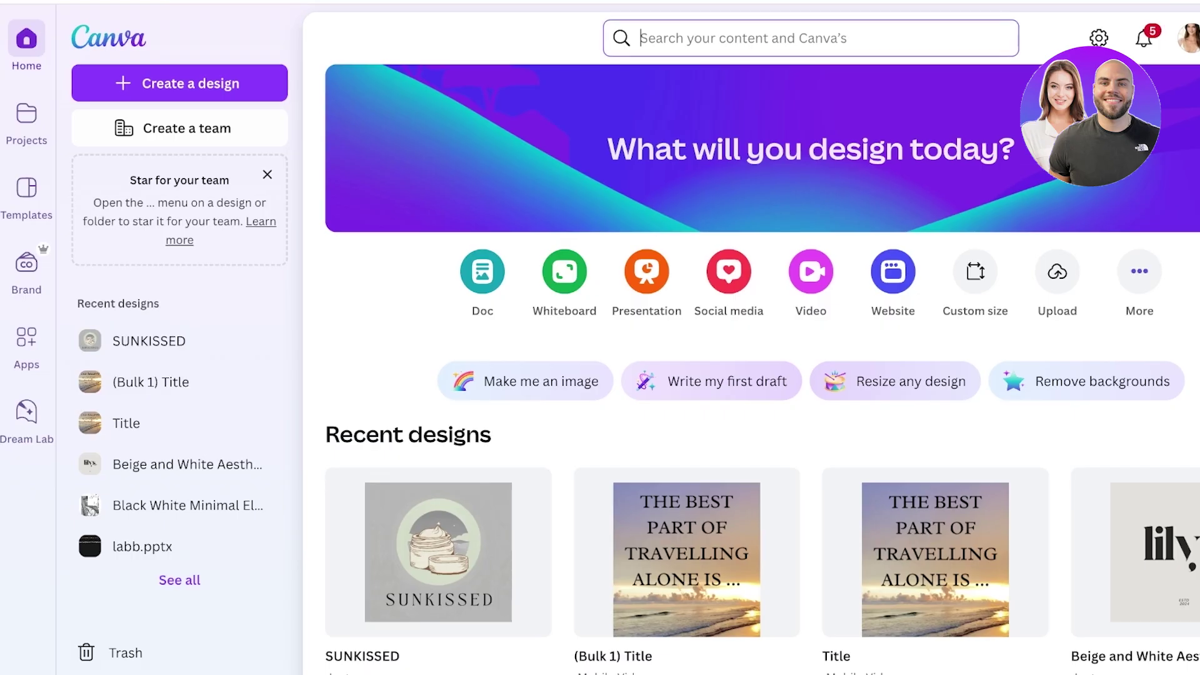
type("inst")
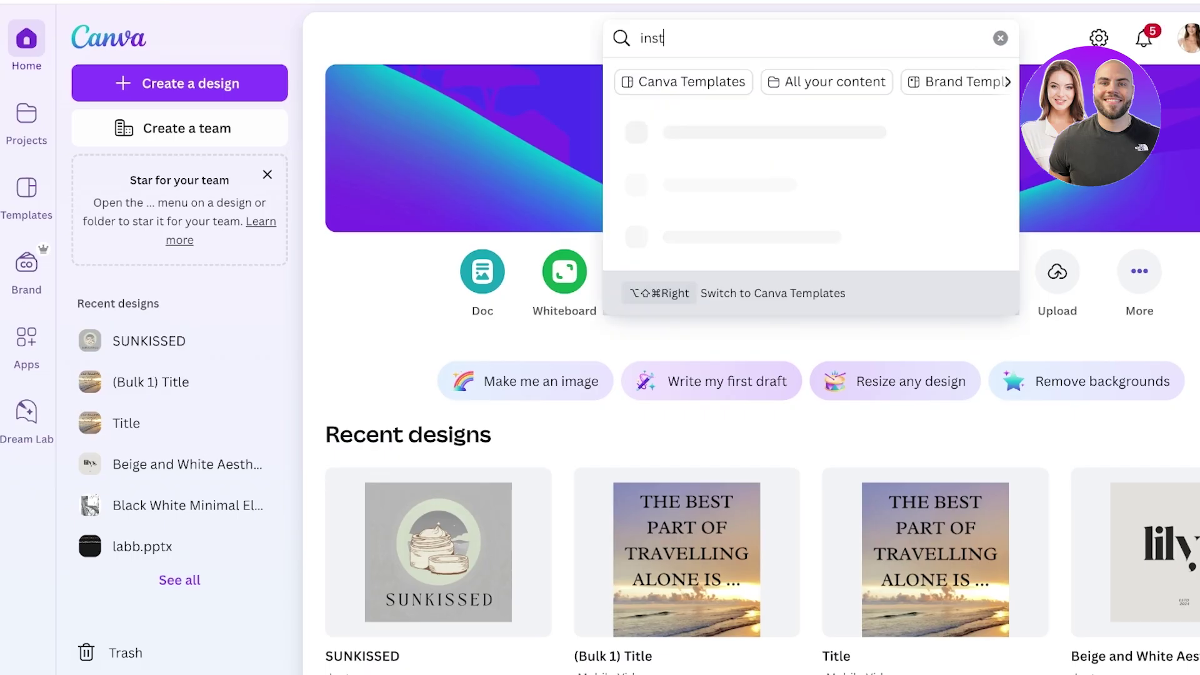
type("agram")
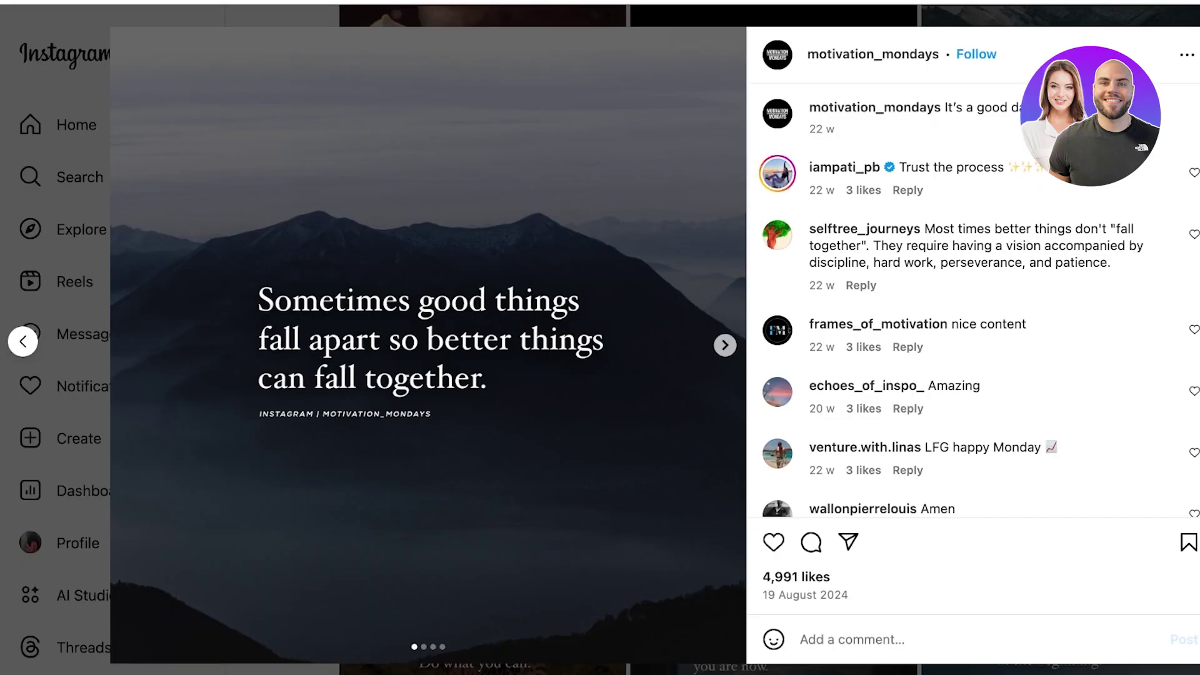
key("Escape")
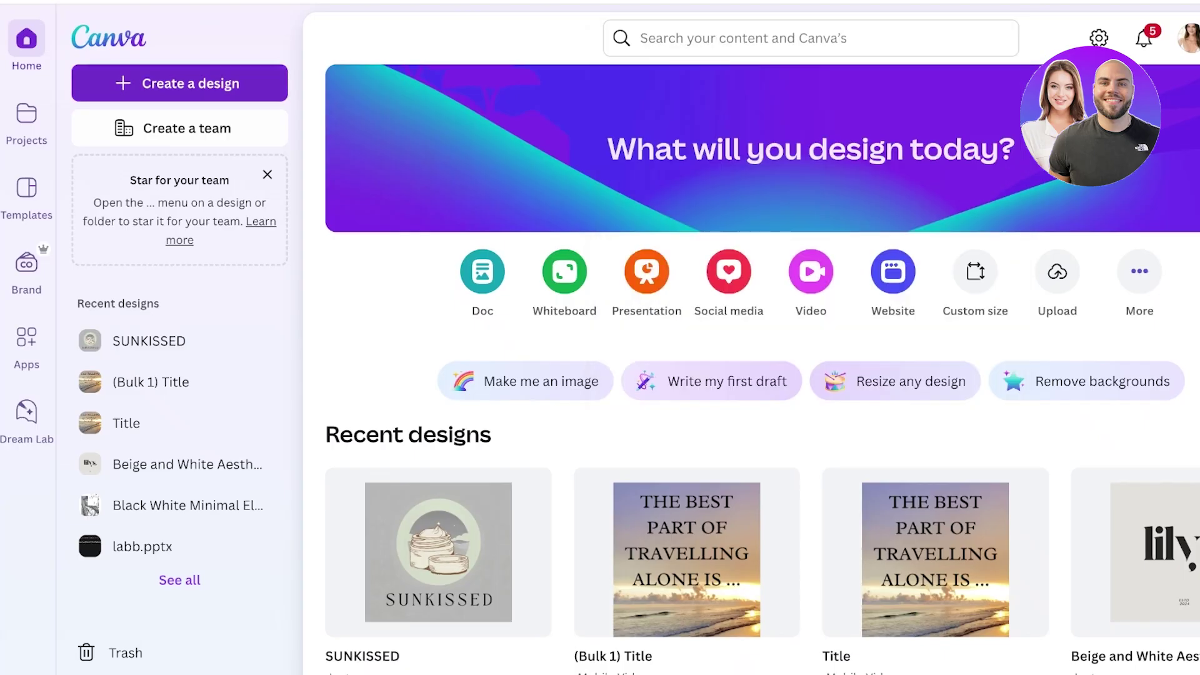
Switch to Canva and create a blank Instagram Post (Square) design of 1080 × 1080 px.
left_click(179, 83)
type("i")
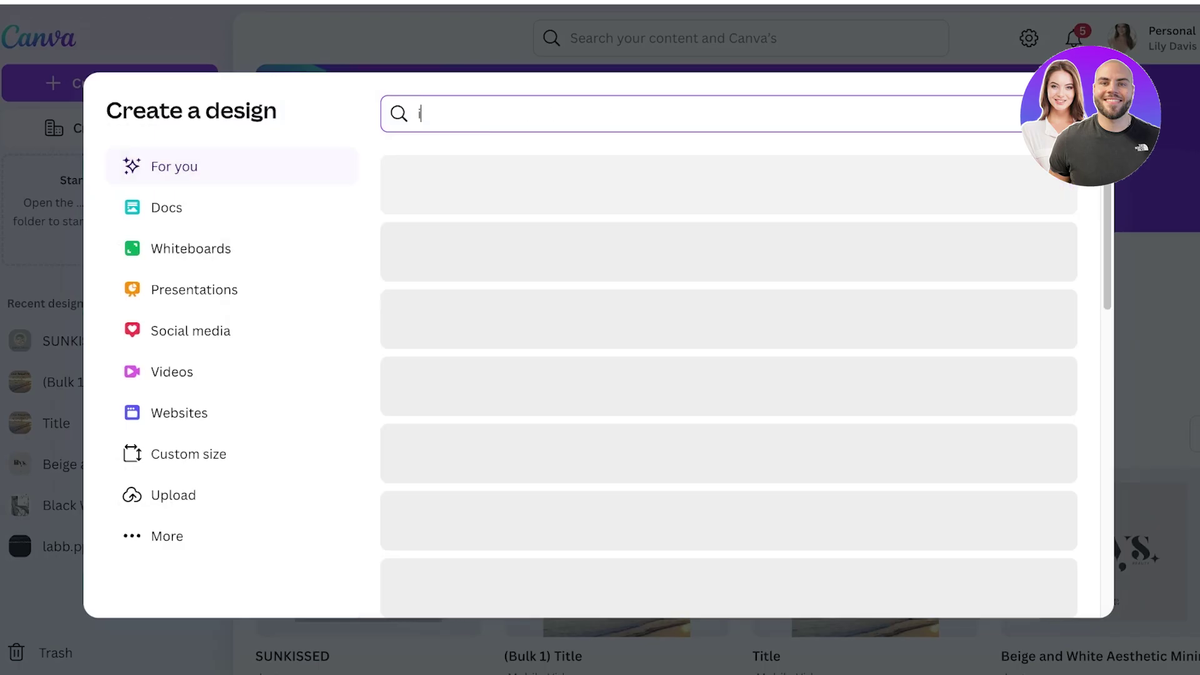
type("nstagram")
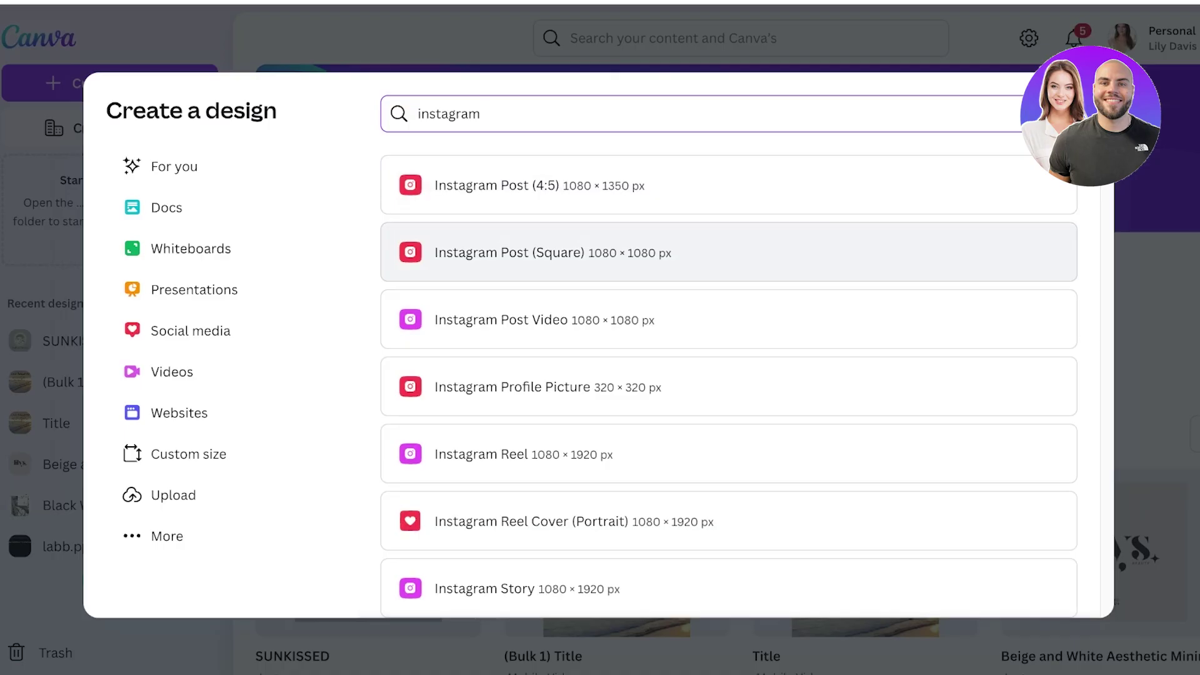
left_click(553, 252)
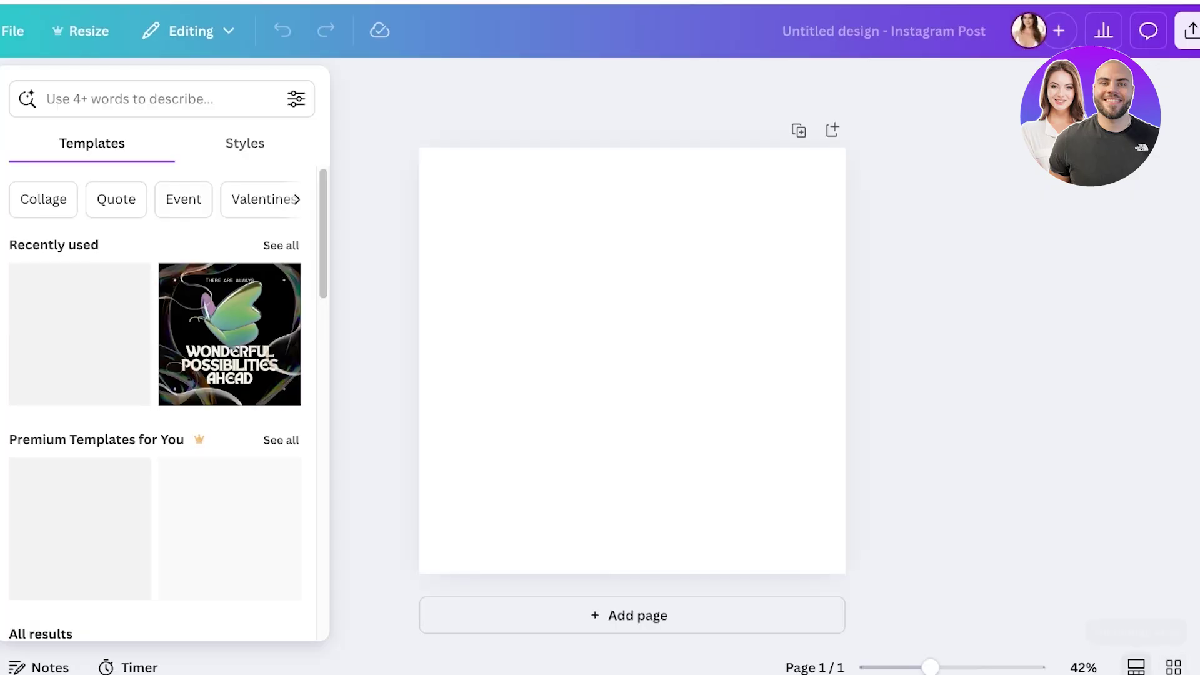
Add a second blank page to the design and delete it again.
left_click(631, 615)
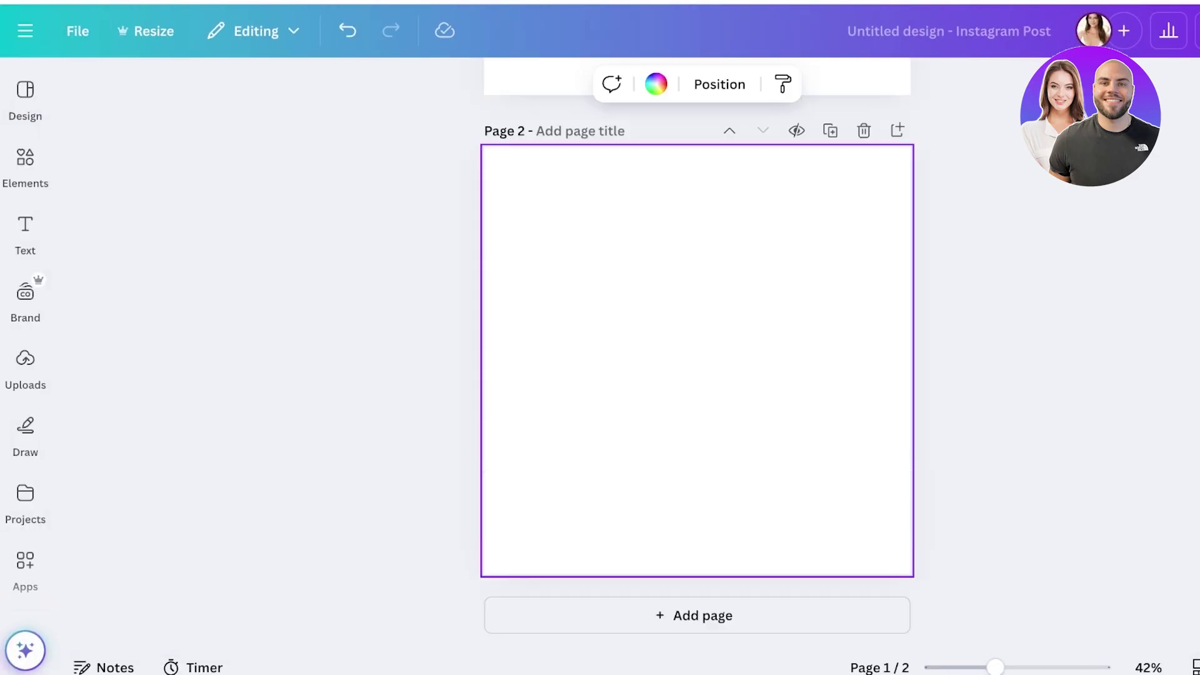
scroll(696, 350, "up", 8)
scroll(697, 350, "down", 6)
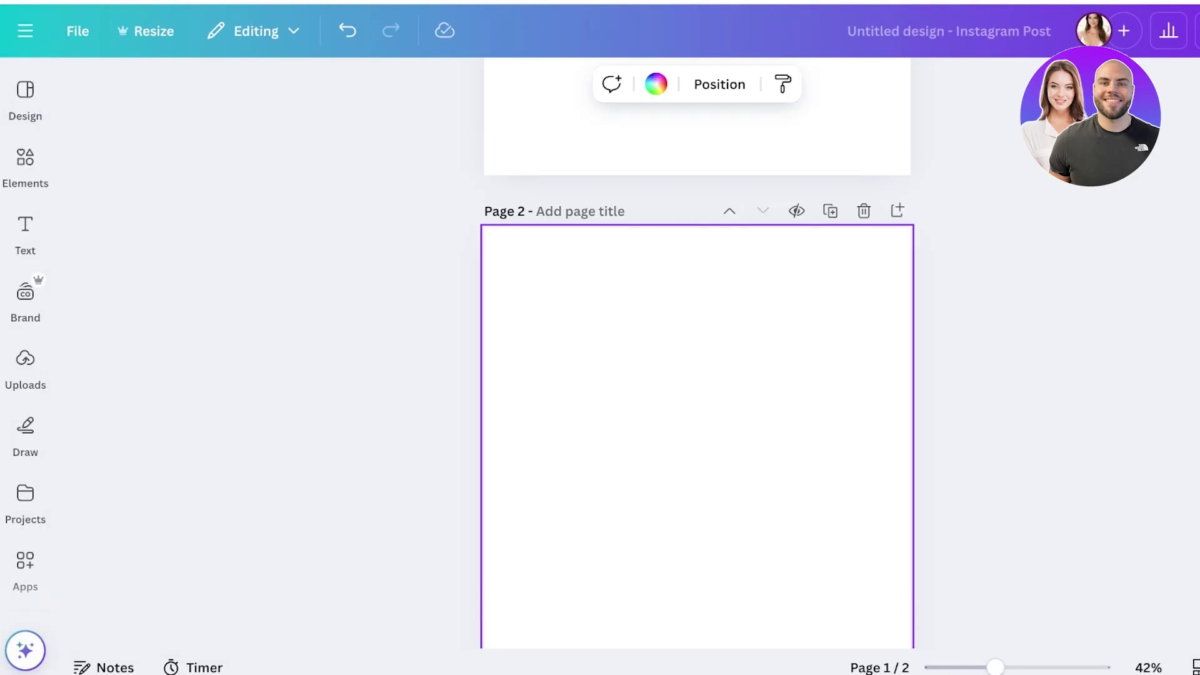
left_click(864, 211)
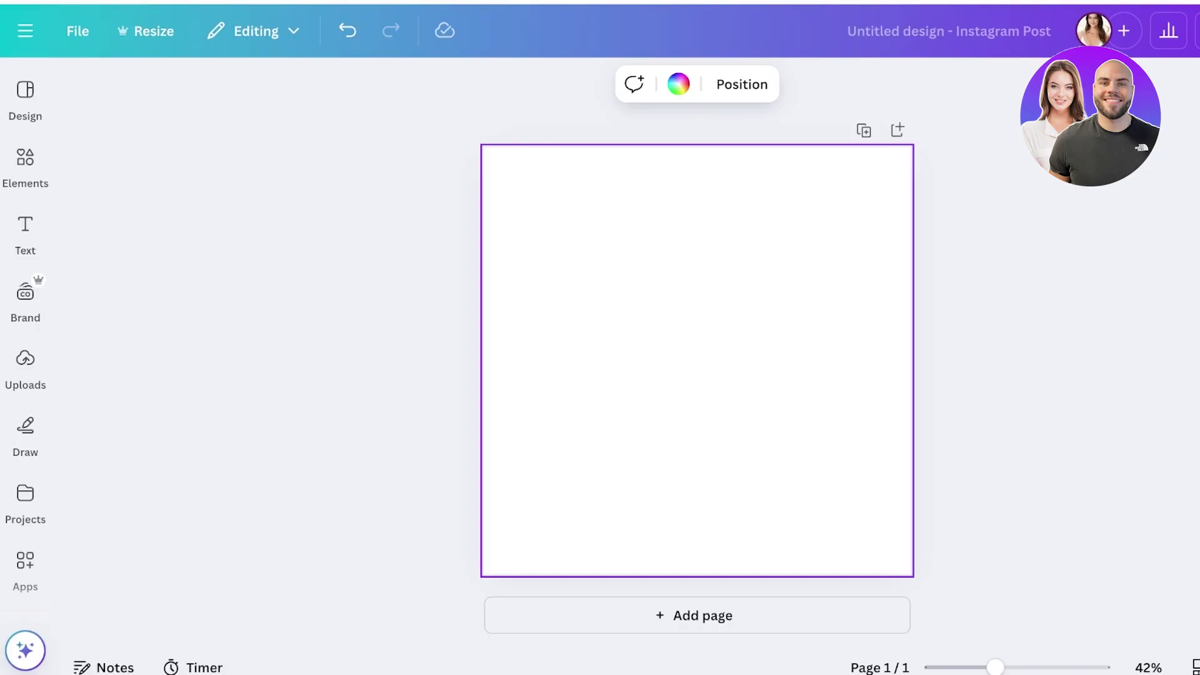
left_click(25, 100)
left_click(25, 166)
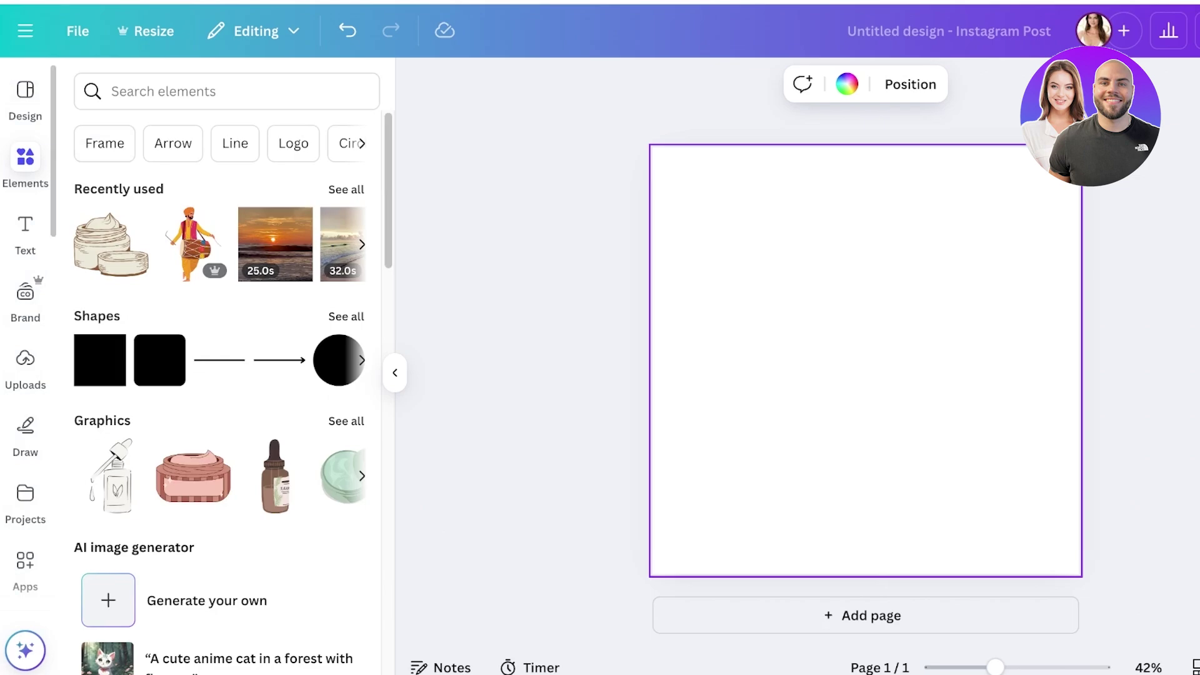
key("Escape")
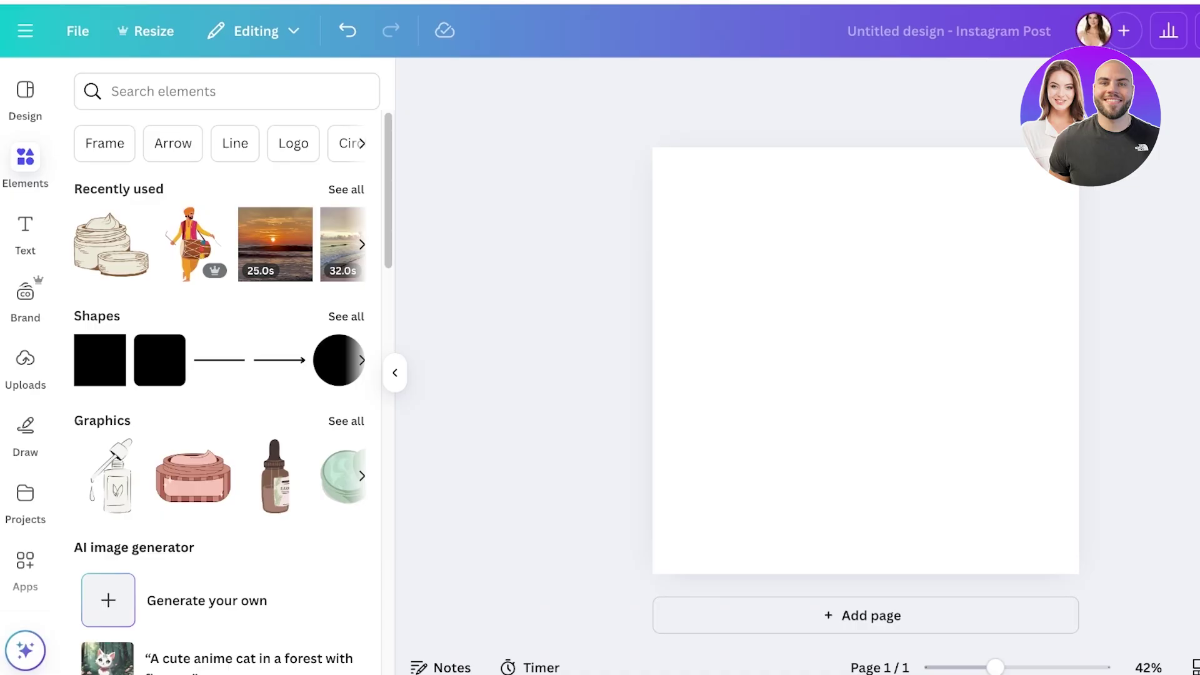
Try yellow and light gray as the page background, and settle on a custom dark maroon color.
left_click(866, 360)
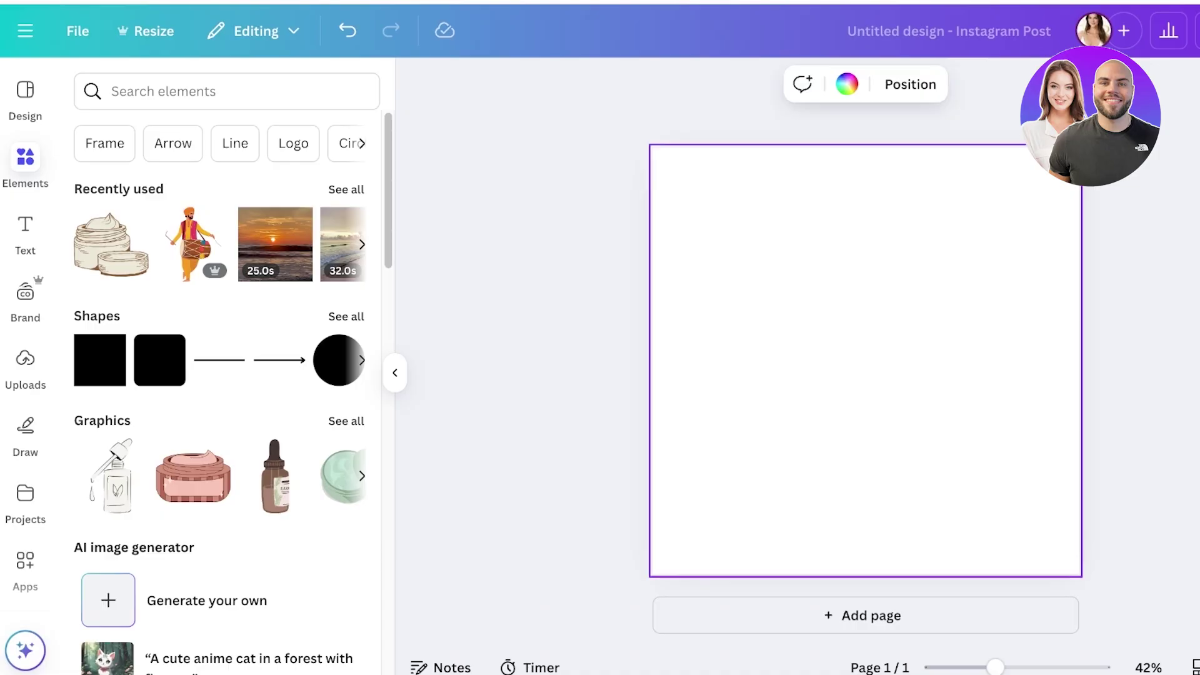
left_click(846, 84)
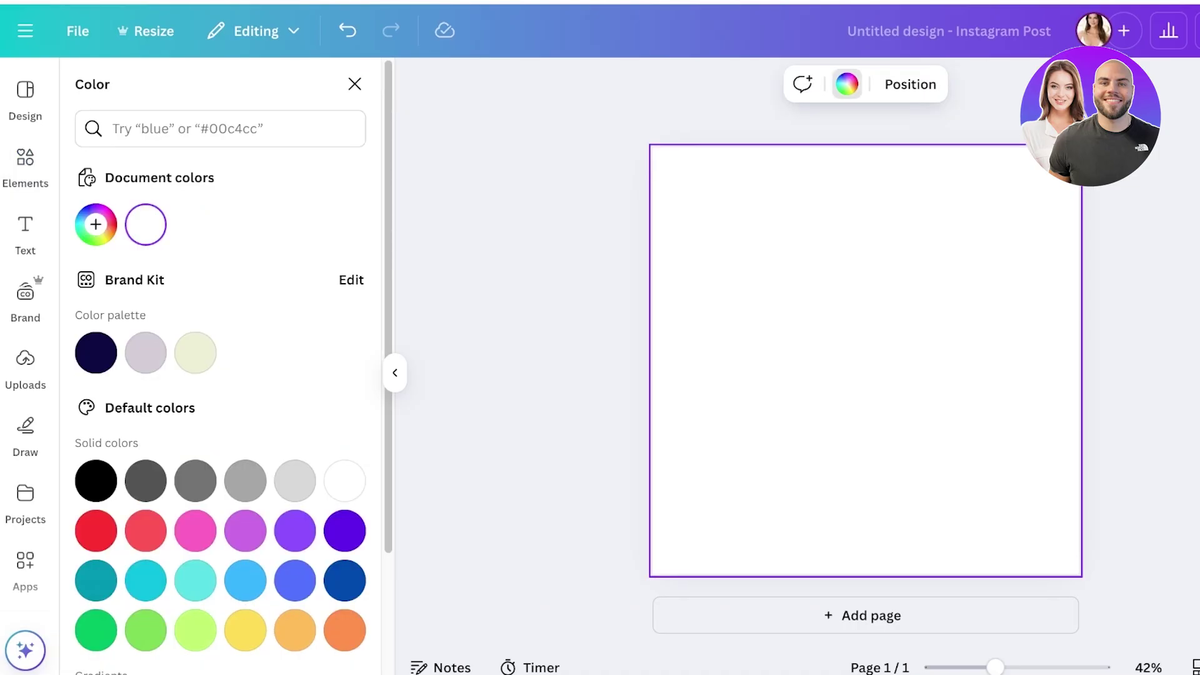
left_click(245, 630)
scroll(244, 630, "down", 3)
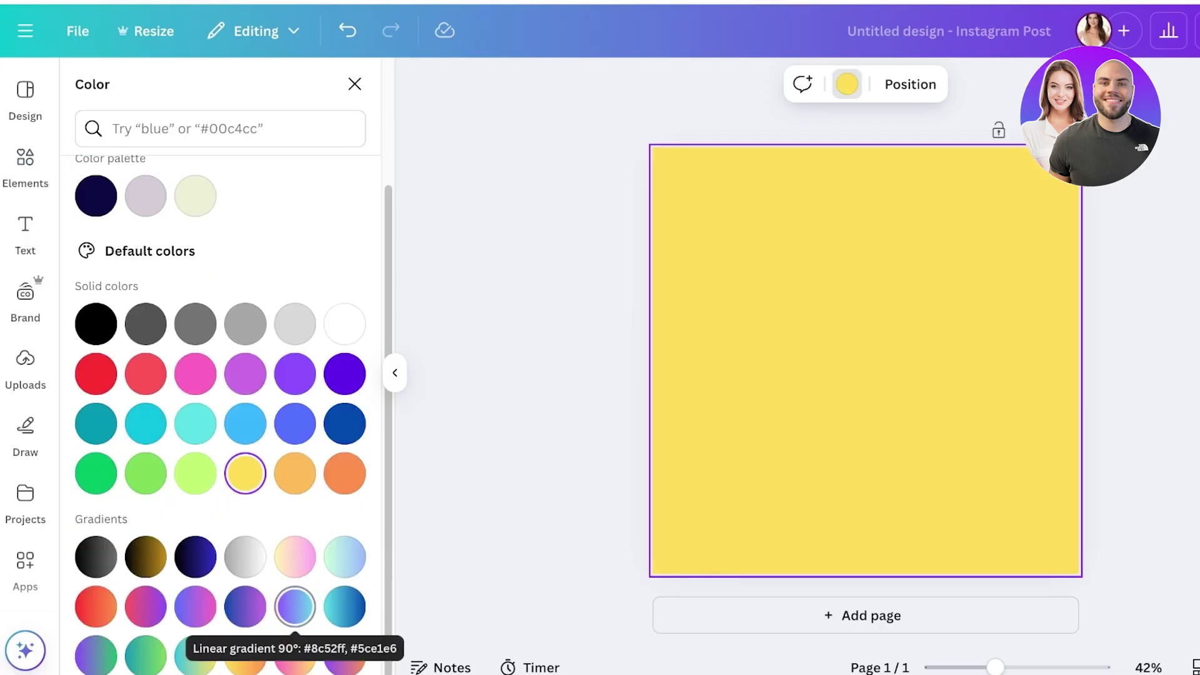
scroll(294, 612, "down", 1)
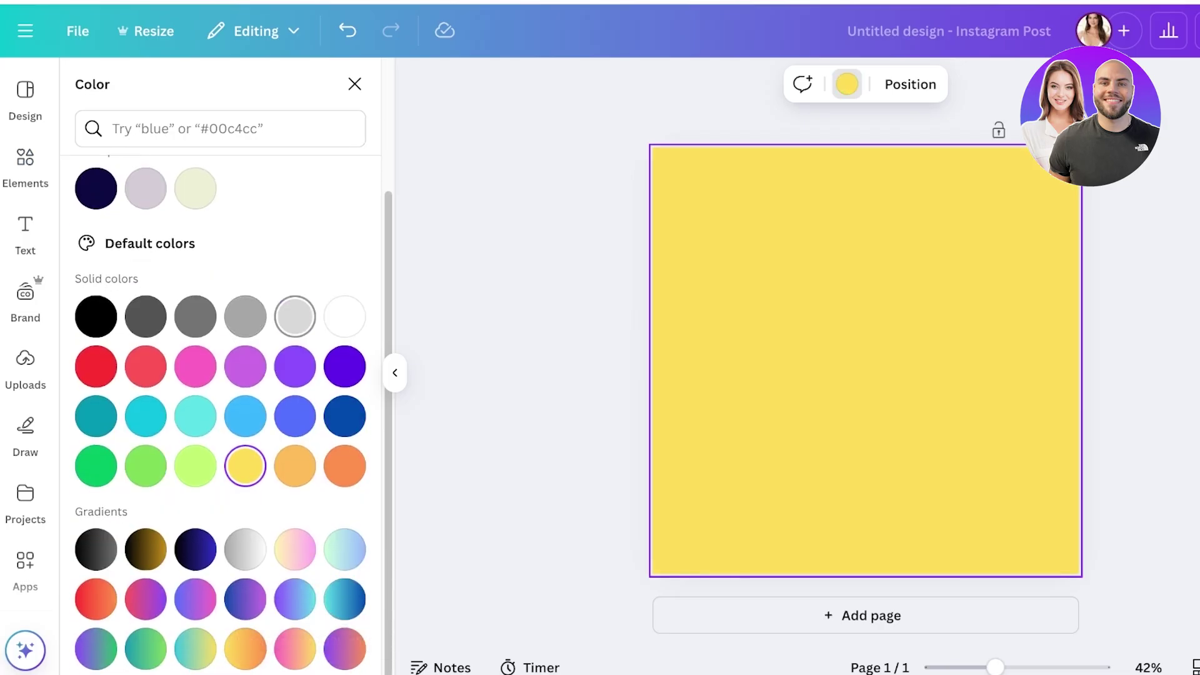
left_click(294, 315)
scroll(245, 387, "up", 3)
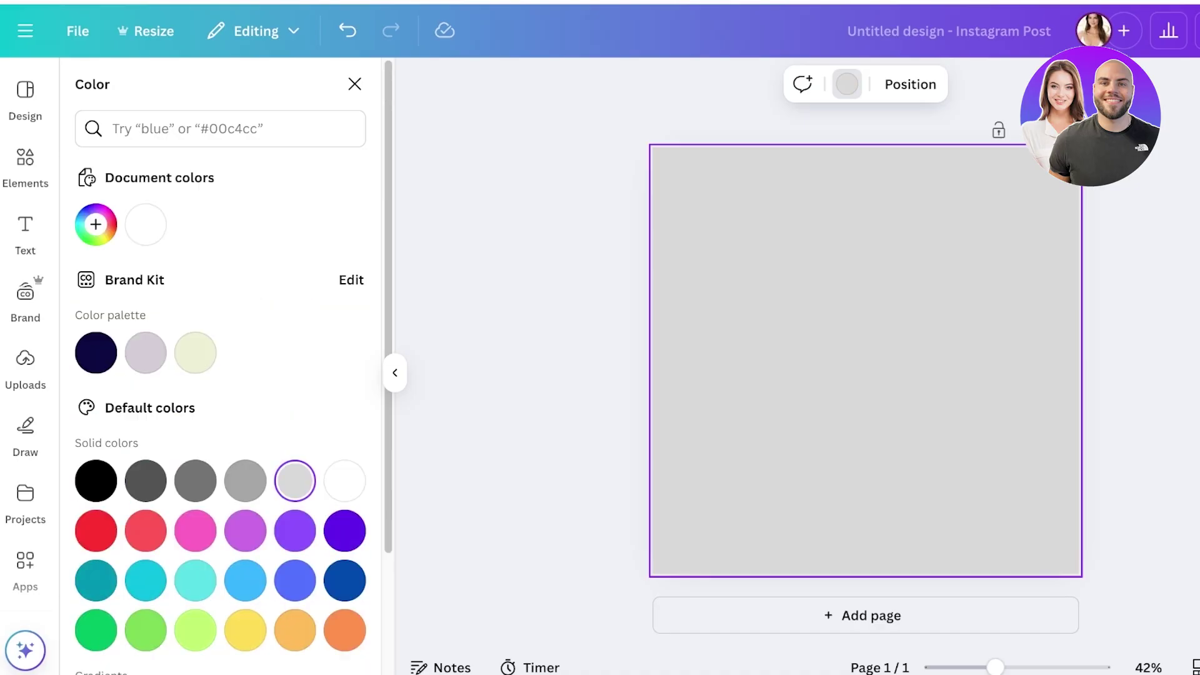
left_click(96, 224)
left_click_drag(312, 370, 321, 386)
key("Escape")
Search the elements for cupcakes and limit the results to graphics.
left_click(226, 91)
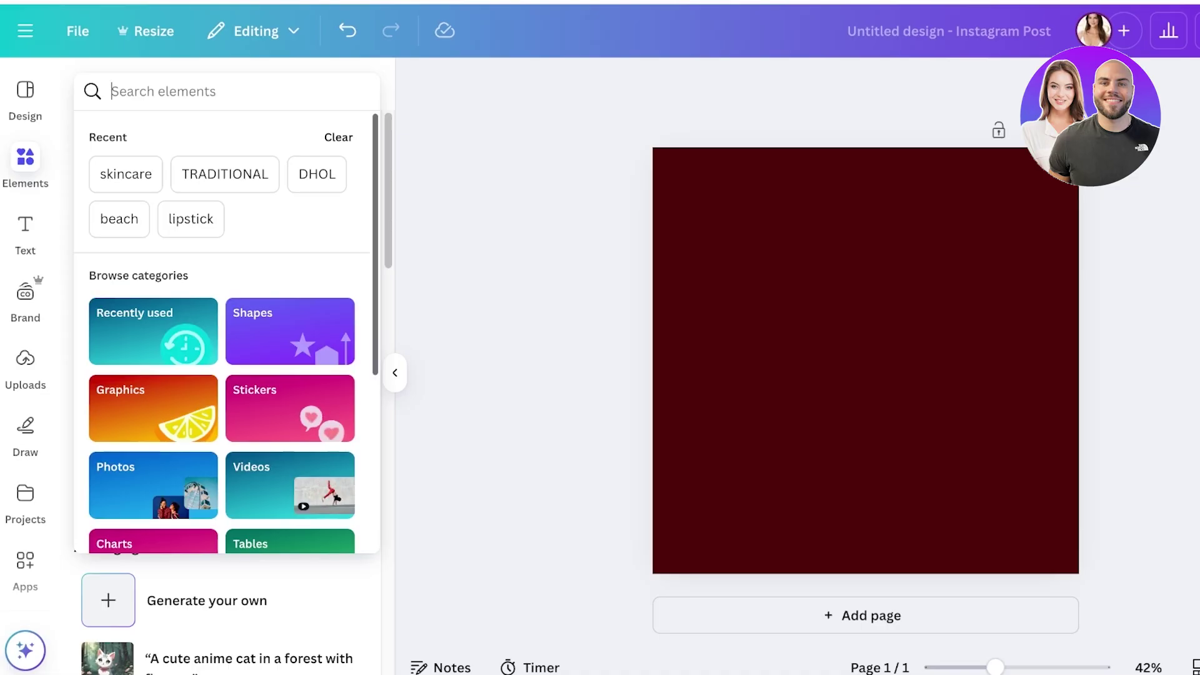
type("cupcakes")
key("Return")
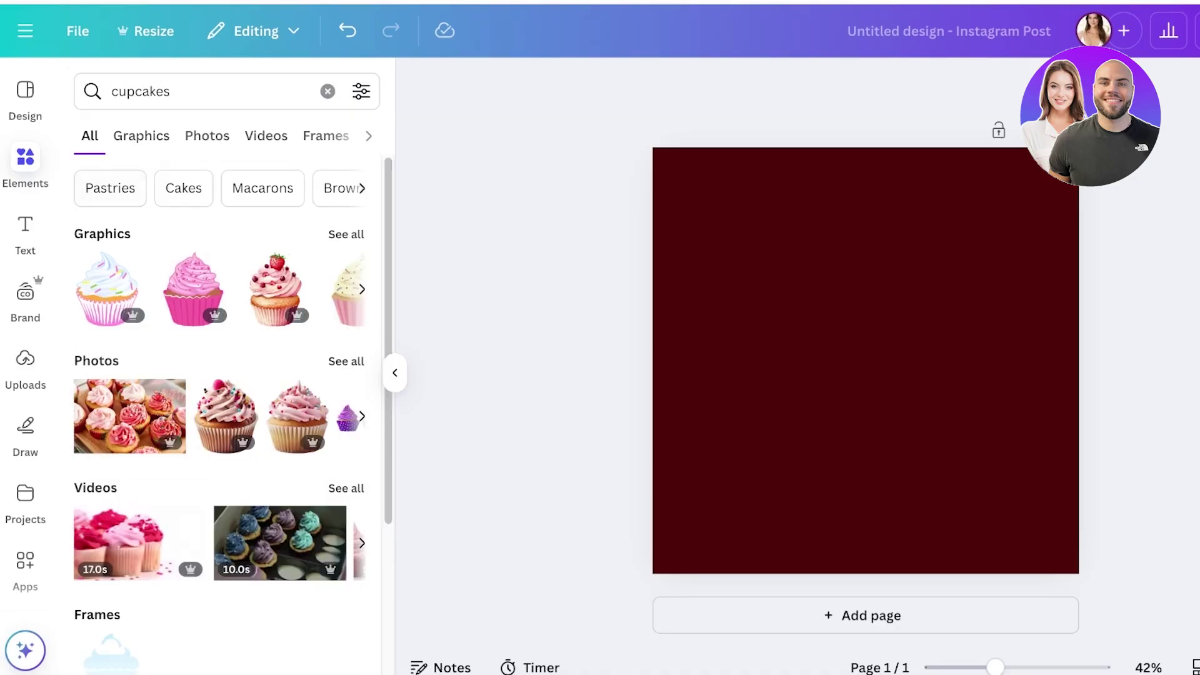
left_click(141, 135)
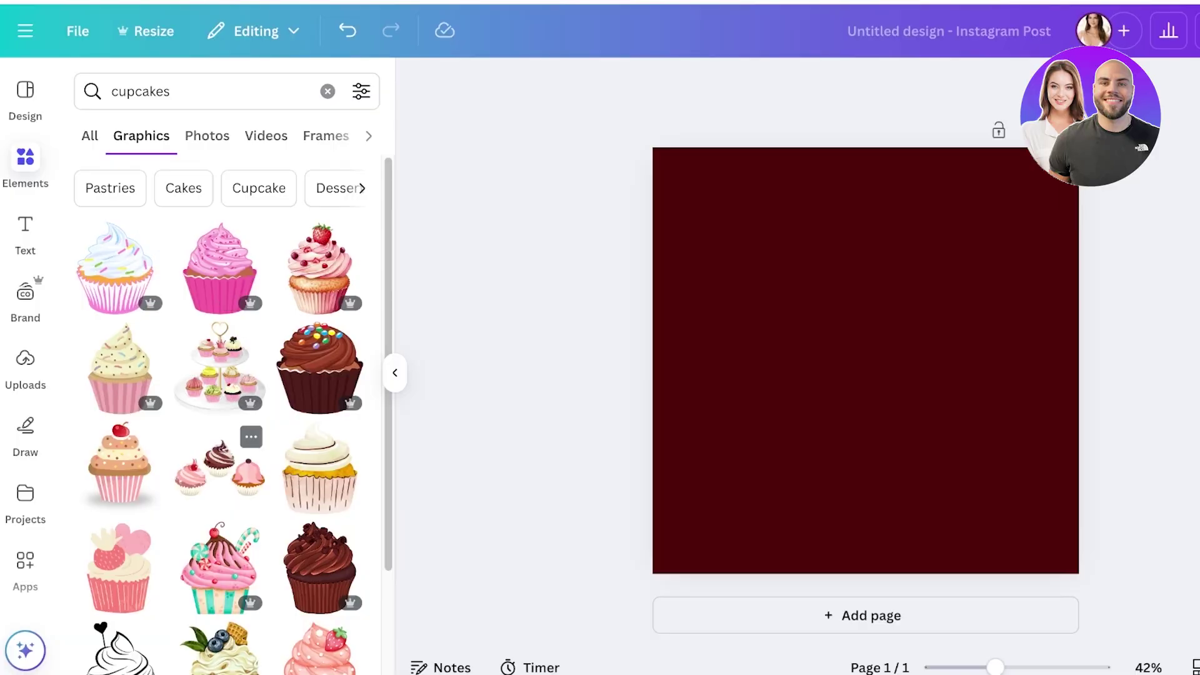
Try the graphic of three cupcakes on the maroon page and delete it again.
left_click(220, 469)
left_click_drag(866, 400, 908, 423)
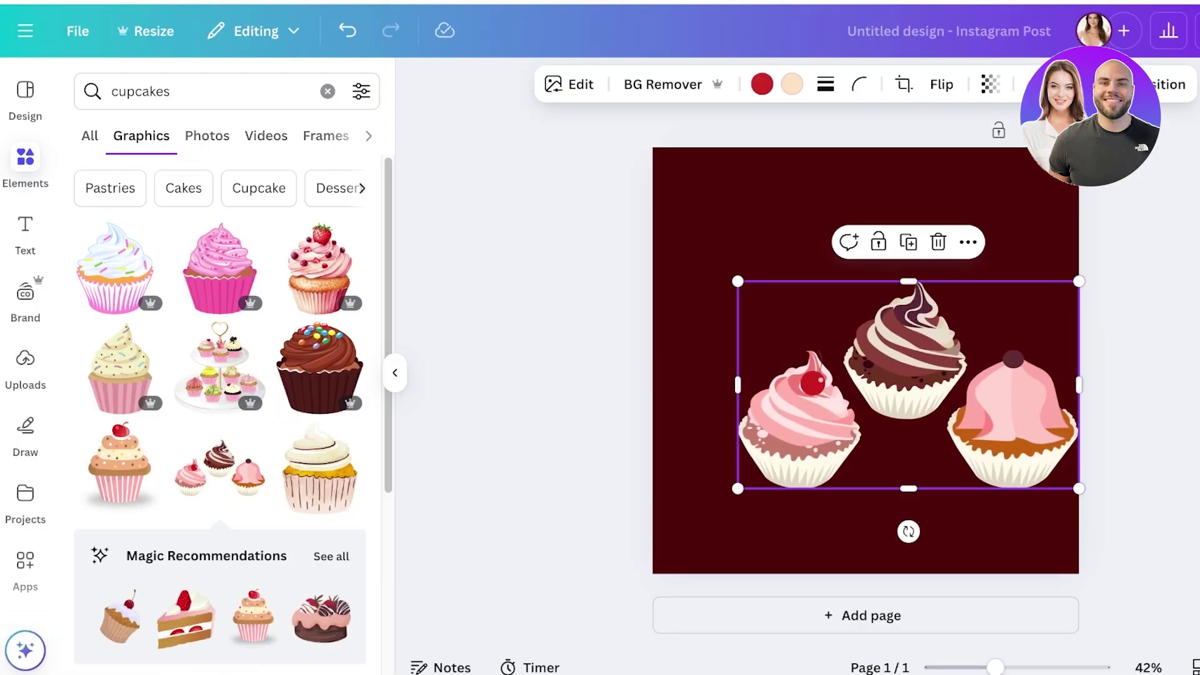
key("Delete")
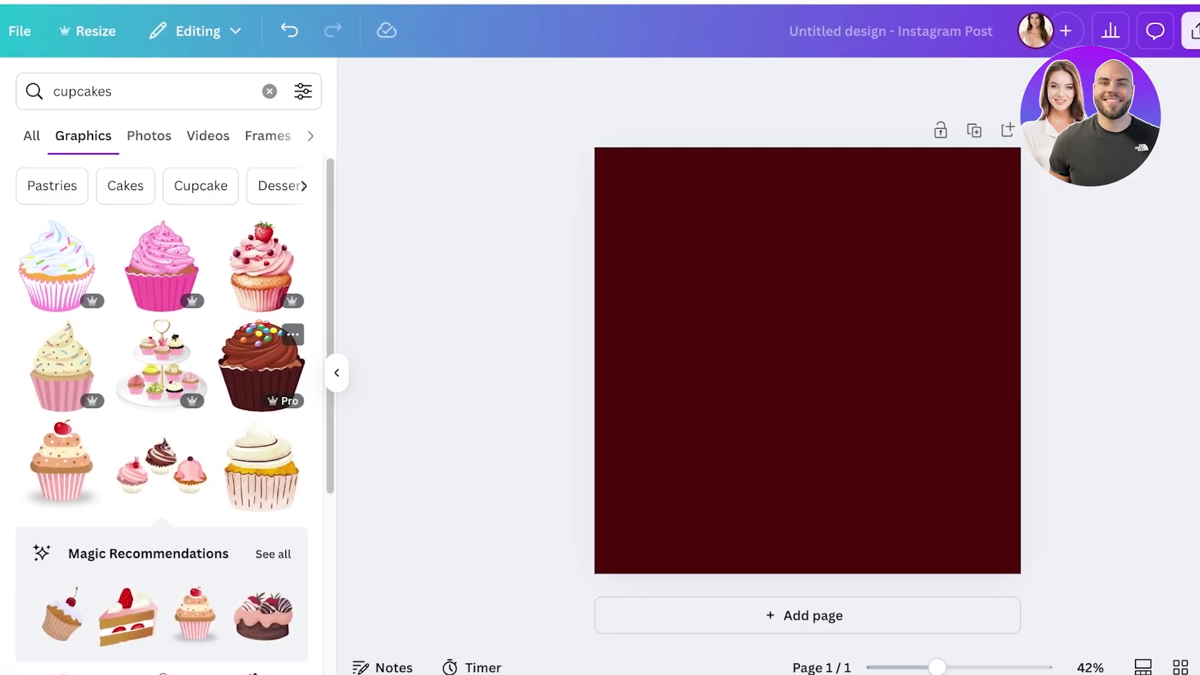
Insert the cherry-topped cupcake graphic with the red striped wrapper and enlarge it on the page.
scroll(262, 387, "down", 3)
scroll(262, 387, "down", 2)
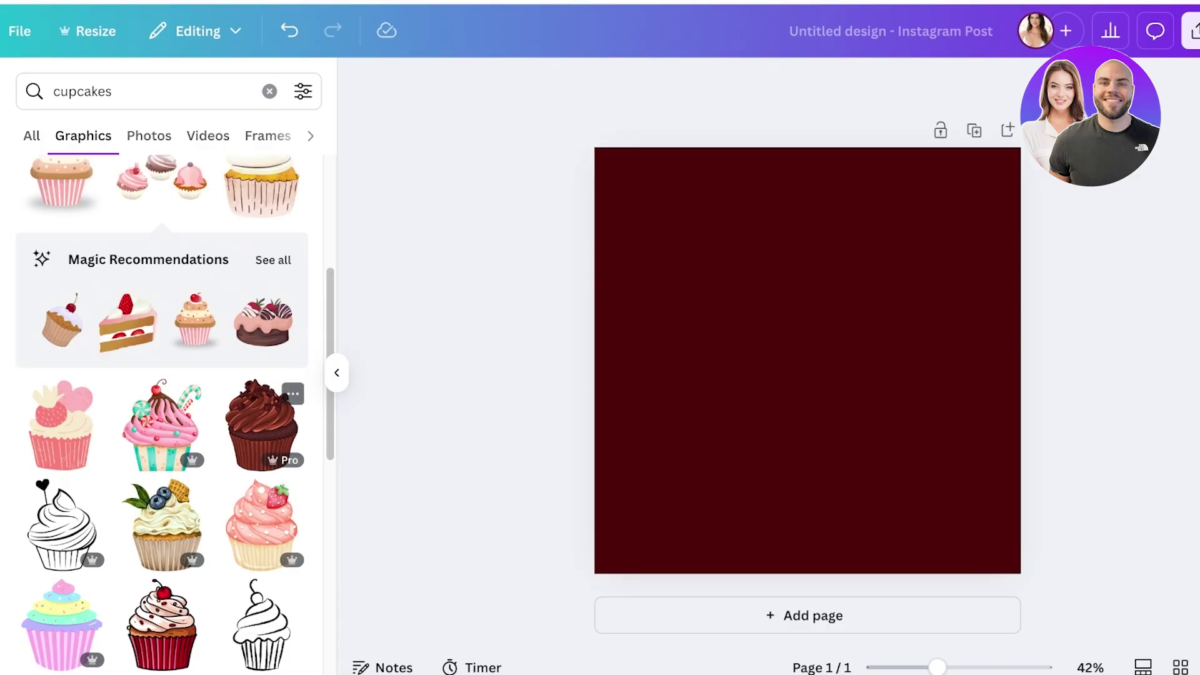
scroll(187, 438, "down", 3)
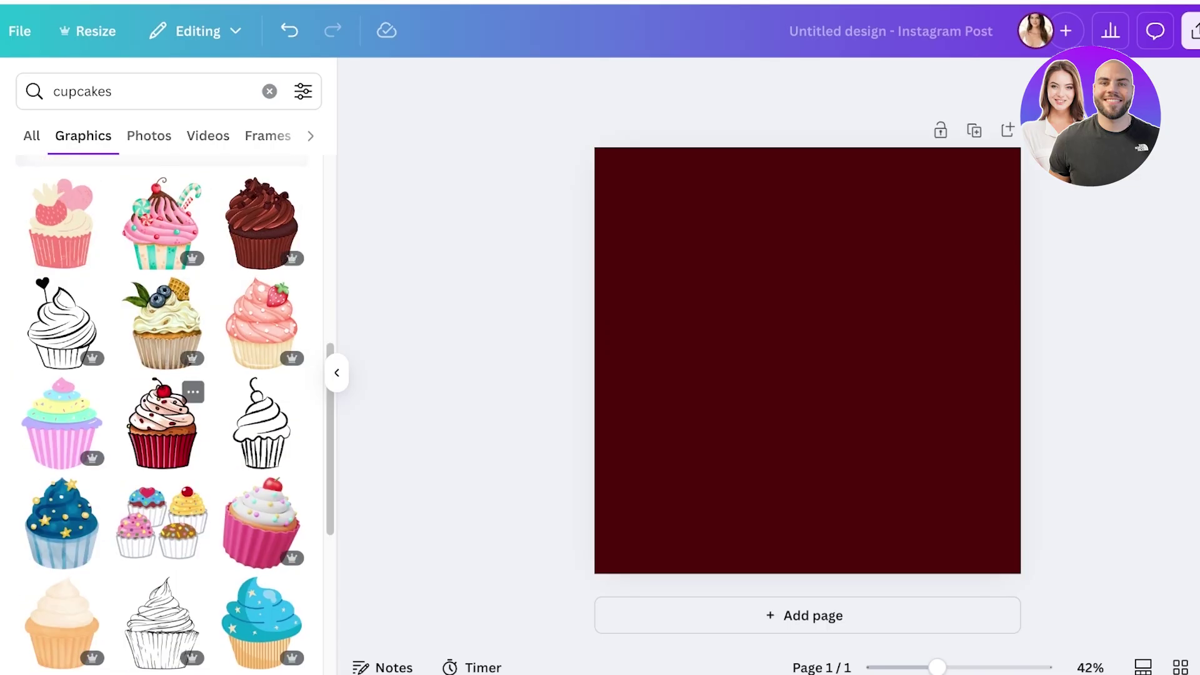
scroll(162, 407, "down", 1)
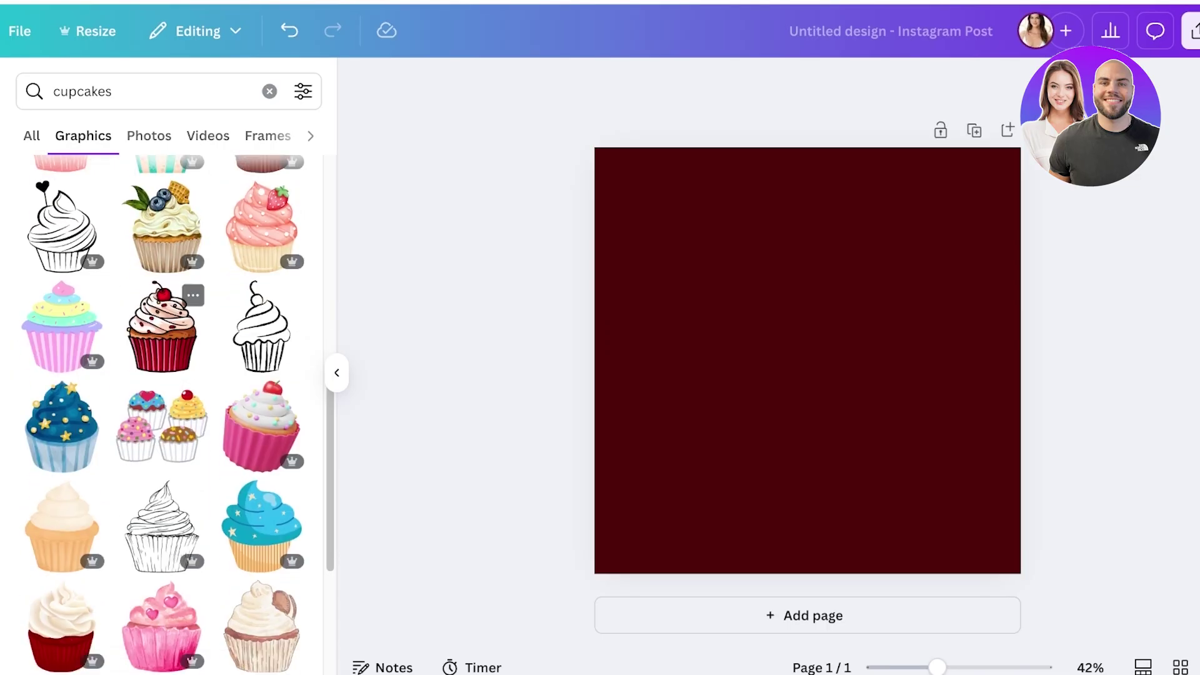
left_click(162, 328)
left_click_drag(748, 271, 636, 218)
left_click(794, 337)
left_click_drag(742, 275, 531, 193)
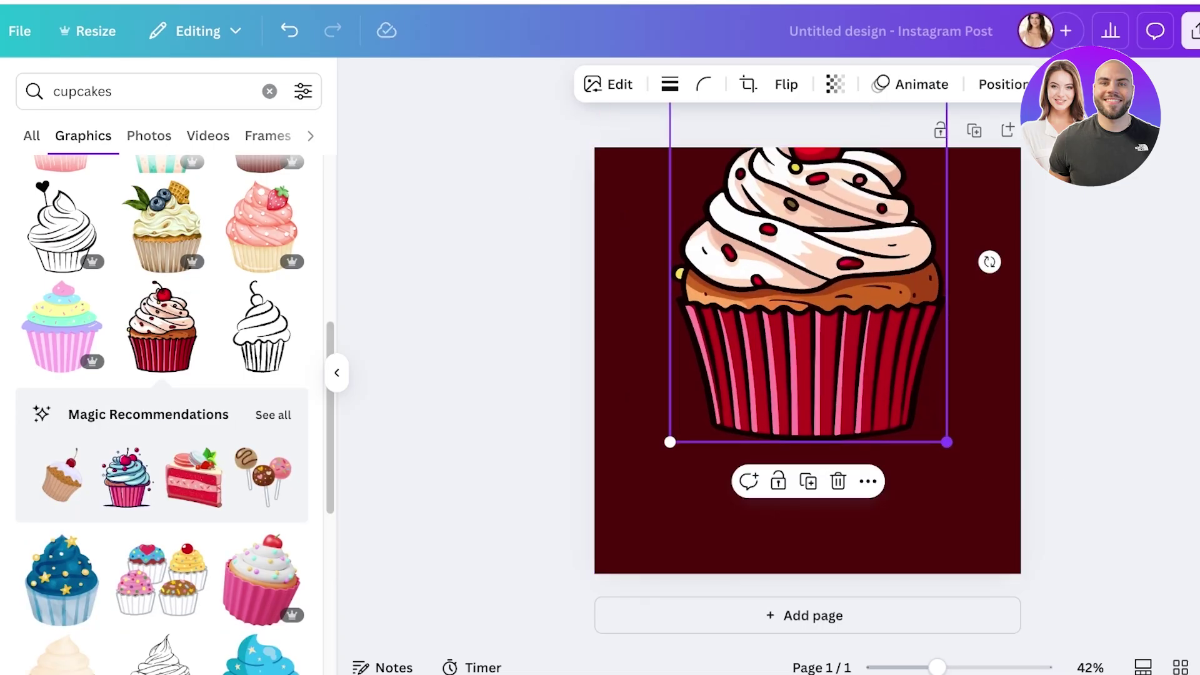
Scale the cupcake to nearly the page's full height and position it half over the page's right edge.
left_click_drag(947, 442, 996, 506)
left_click_drag(875, 375, 898, 441)
left_click_drag(1020, 573, 998, 543)
left_click_drag(894, 412, 1068, 436)
left_click(788, 400)
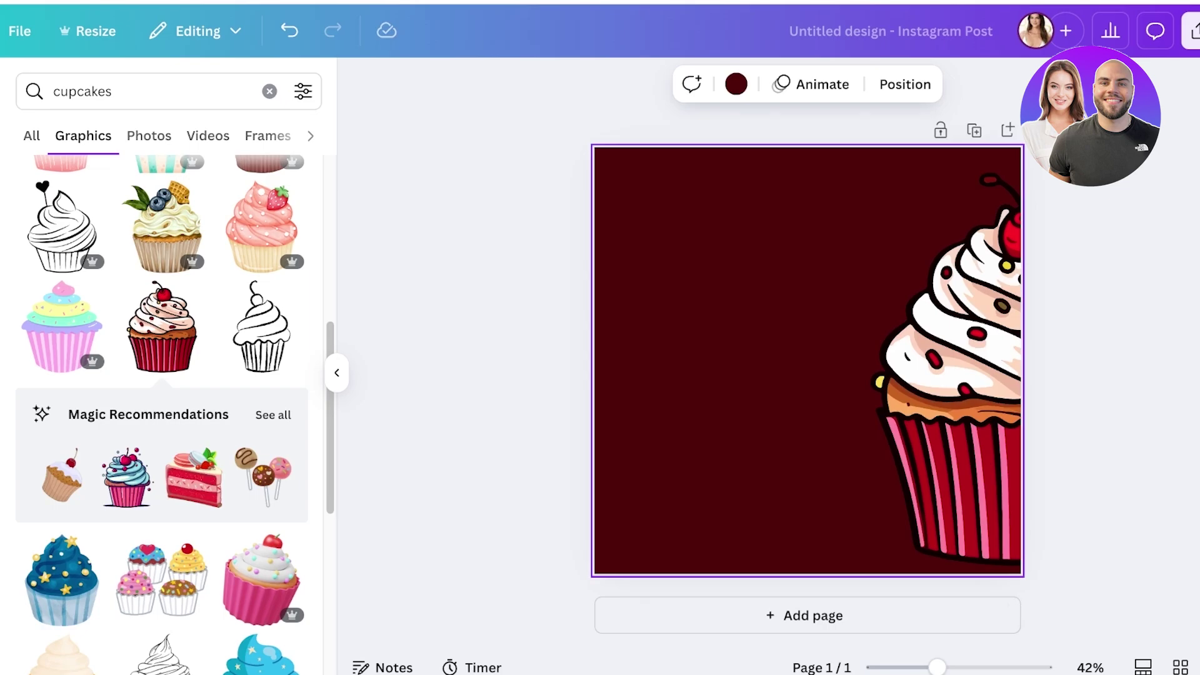
key("Escape")
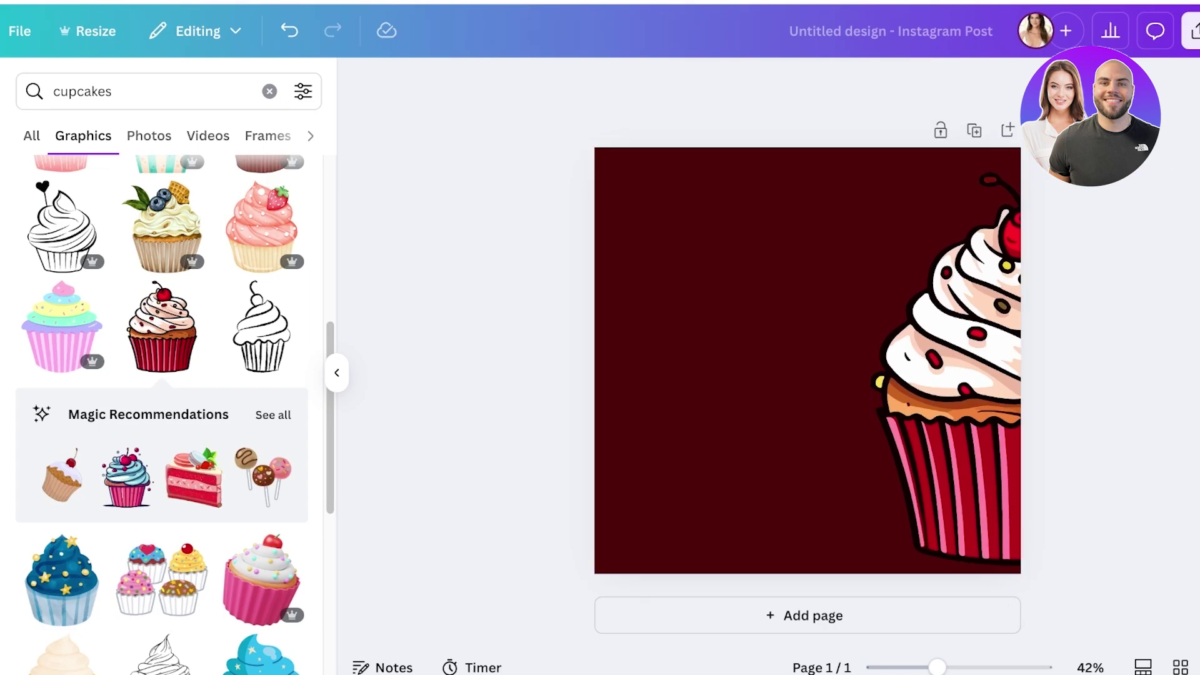
left_click(962, 400)
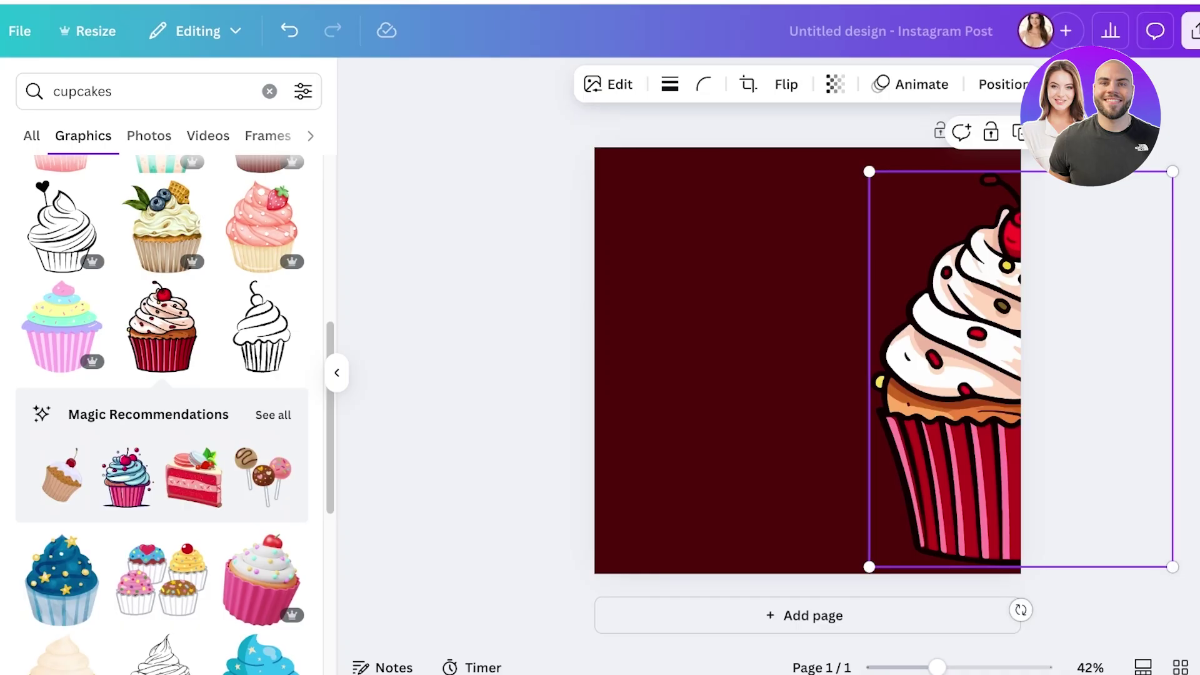
Nudge the cupcake up slightly and duplicate the page.
left_click_drag(962, 400, 962, 399)
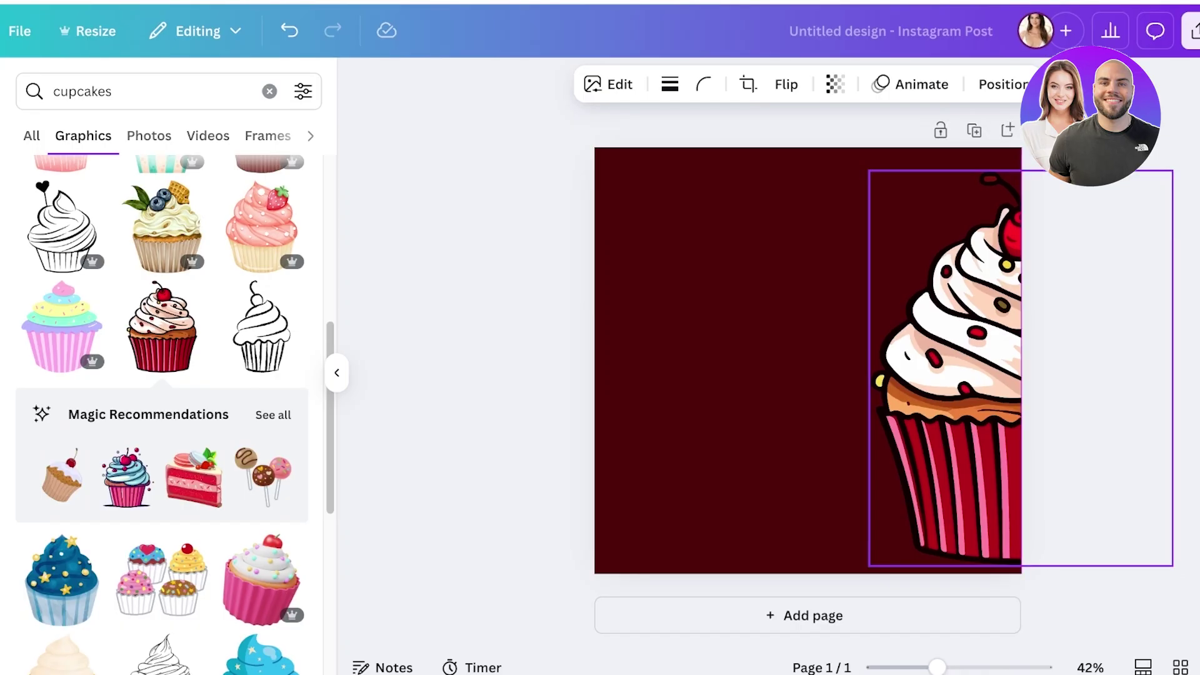
key("alt+shift+l")
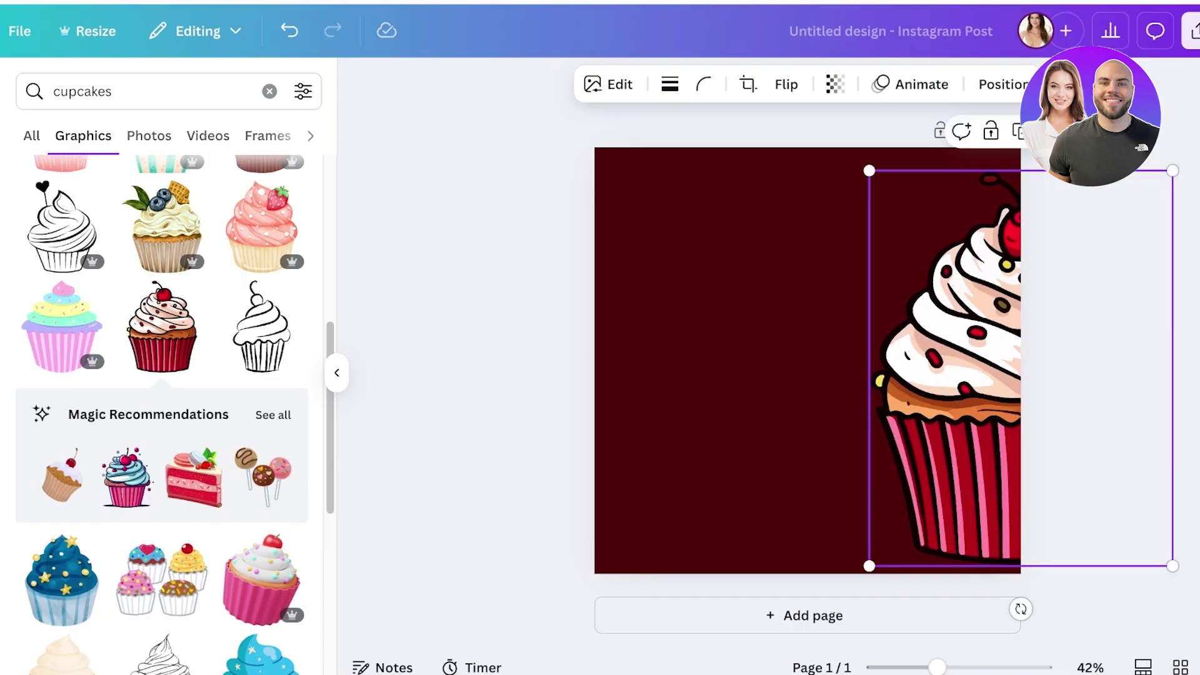
key("alt+shift+l")
key("alt+shift+l")
key("Escape")
left_click(974, 131)
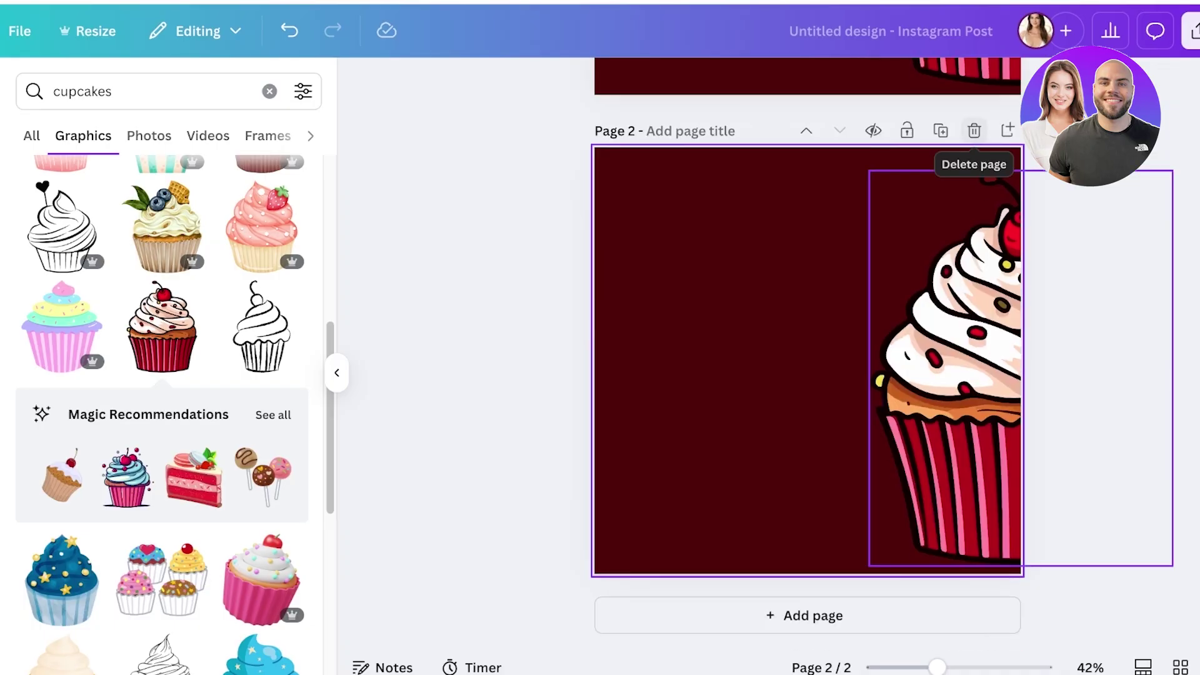
Crop the cupcake on page 2 down to the part that extends beyond the page edge.
left_click(966, 300)
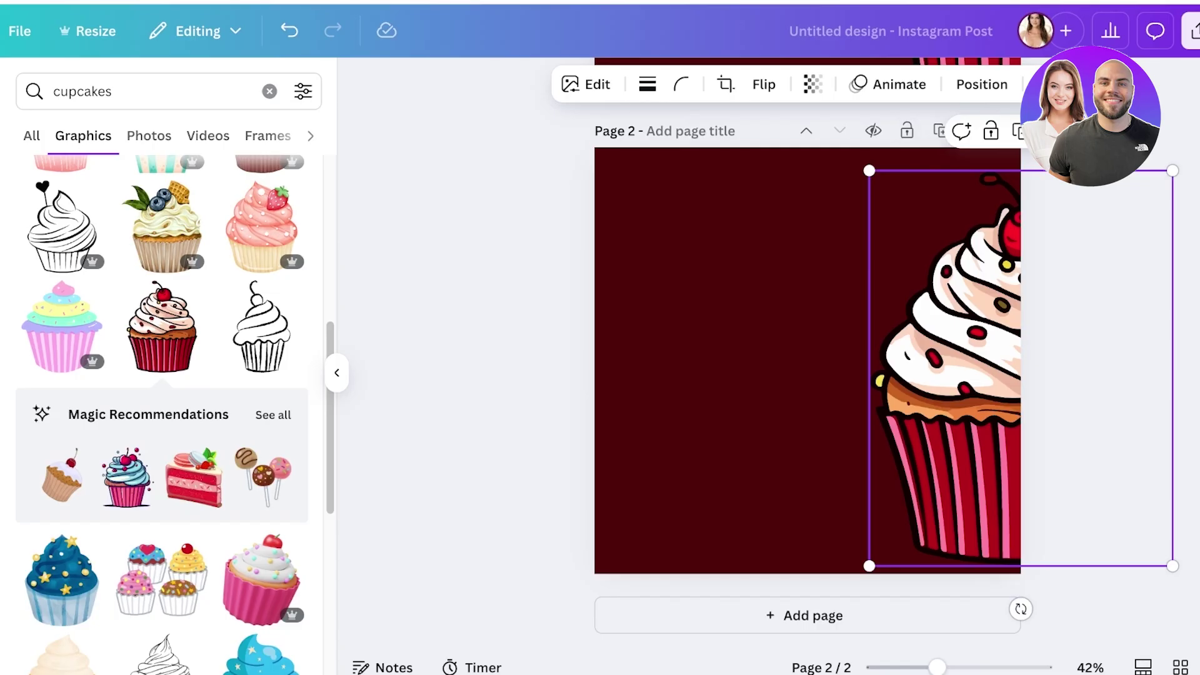
left_click(725, 84)
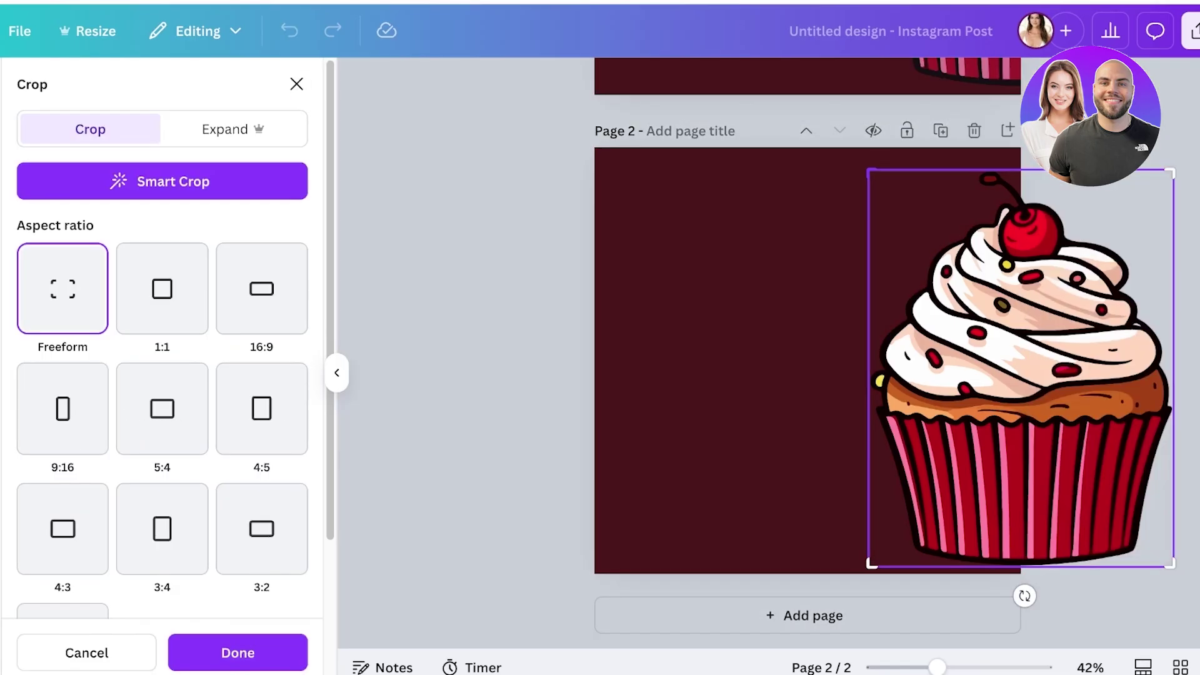
left_click_drag(890, 369, 1016, 369)
key("Return")
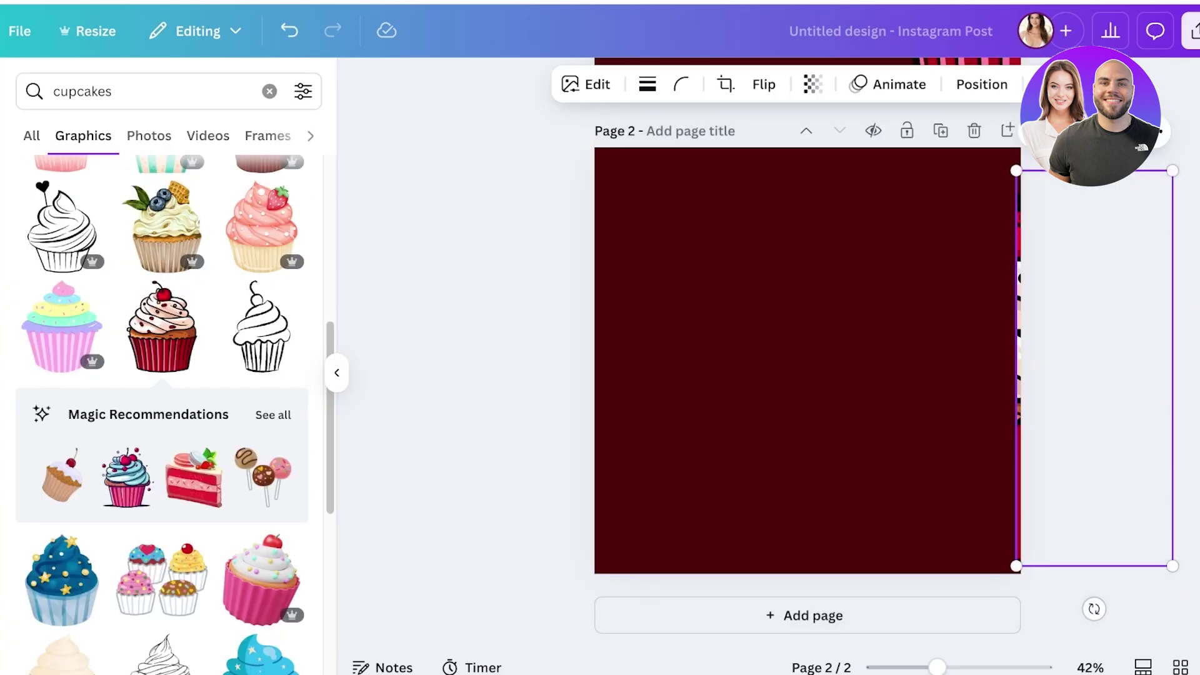
Move the cropped cupcake half to page 2's left edge and compare how it continues from page 1.
left_click_drag(1094, 369, 672, 369)
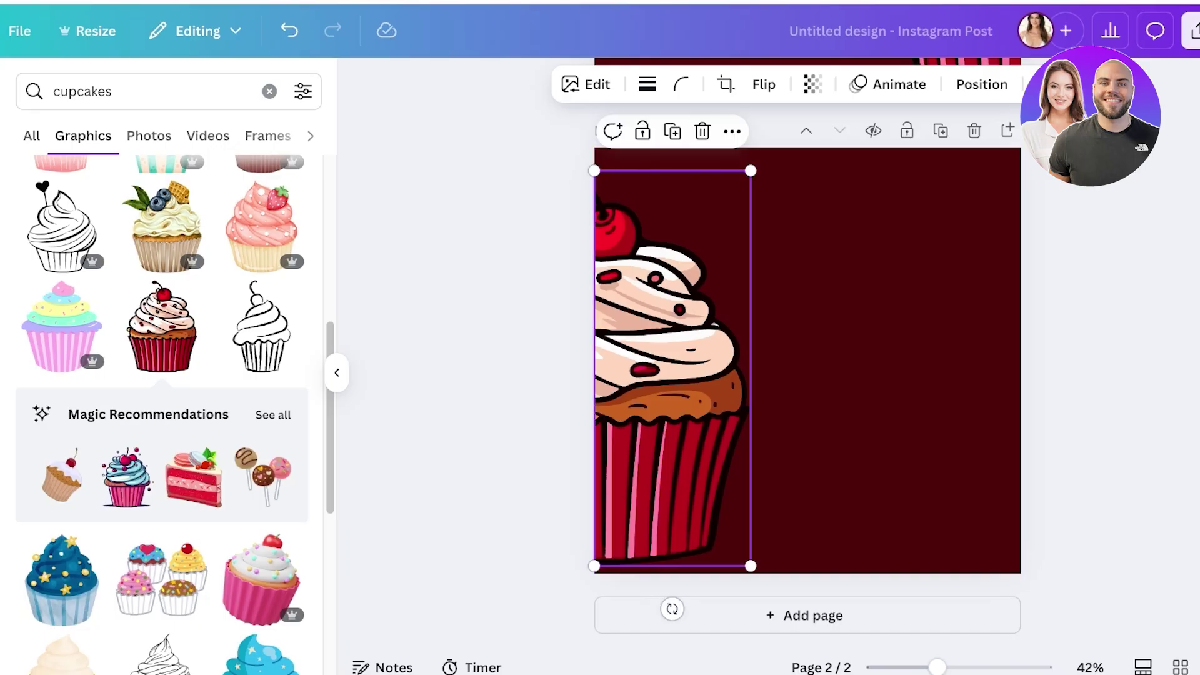
left_click_drag(673, 369, 666, 369)
key("Escape")
scroll(807, 360, "up", 6)
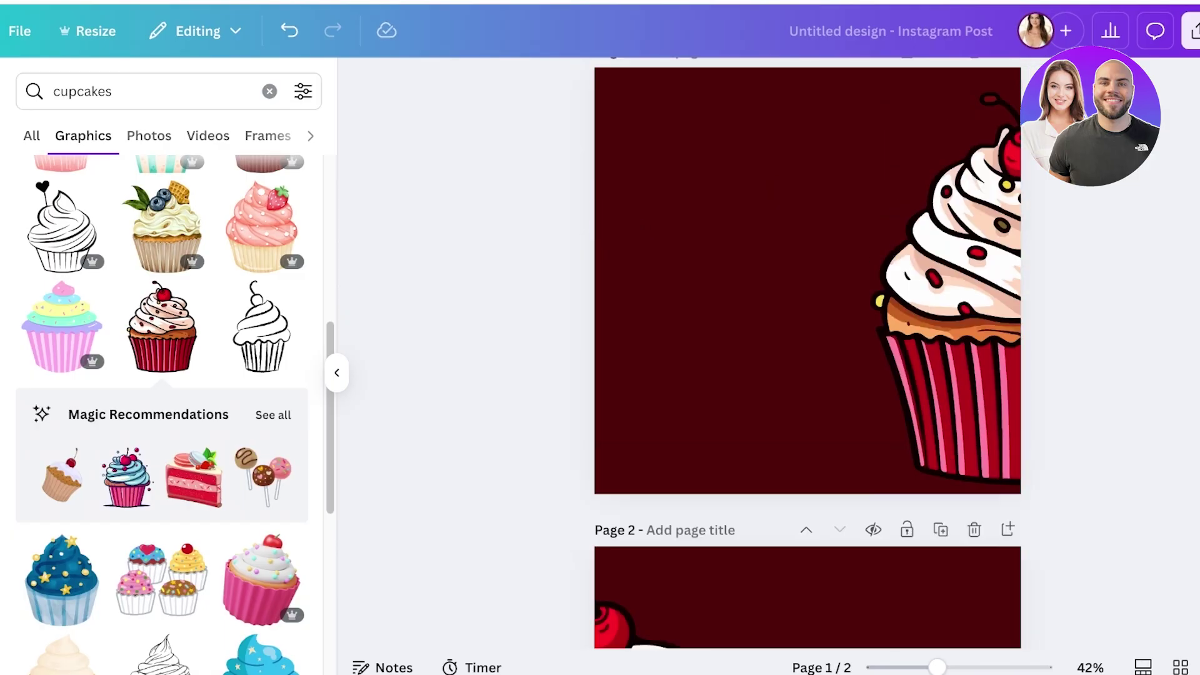
scroll(807, 360, "down", 6)
scroll(806, 363, "up", 5)
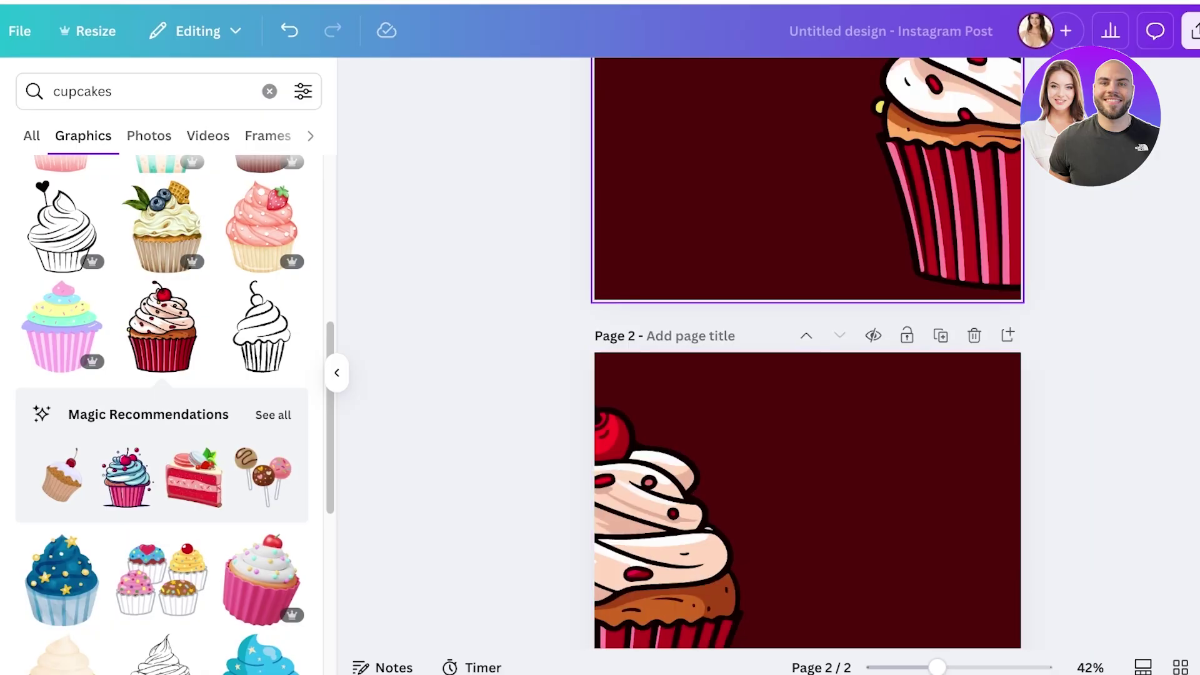
scroll(806, 362, "down", 5)
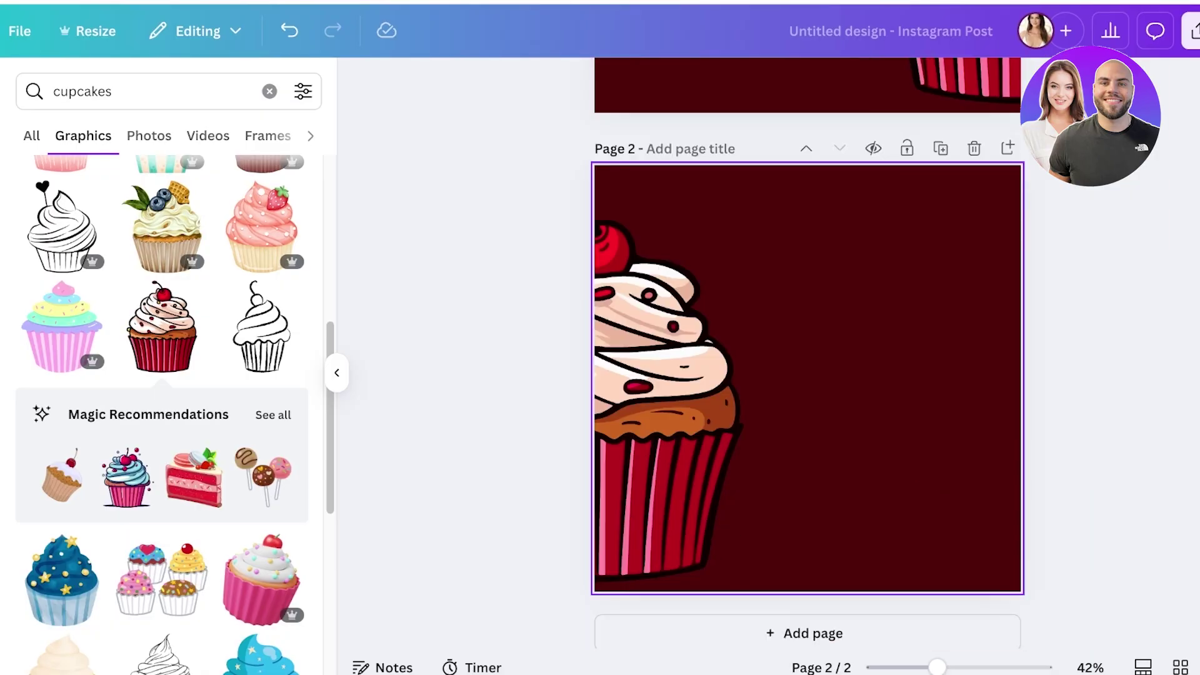
scroll(806, 363, "up", 5)
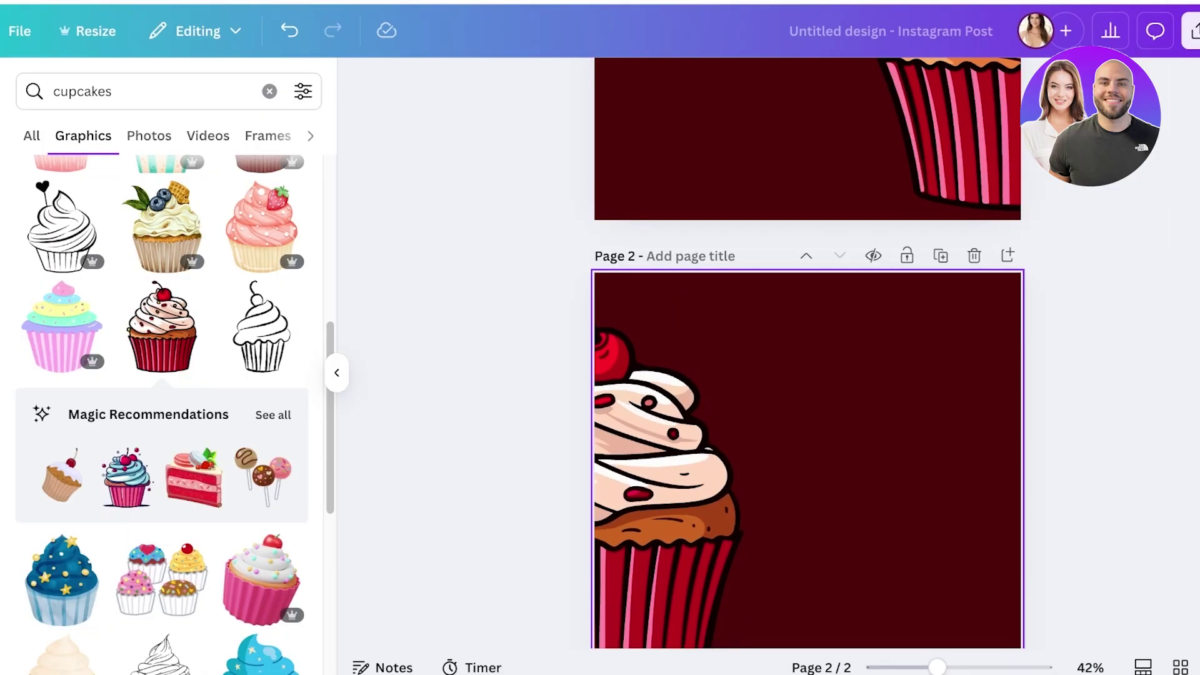
Add a text box on page 1 reading "Baking Tips from Someone Who Hates to Bake".
left_click(26, 232)
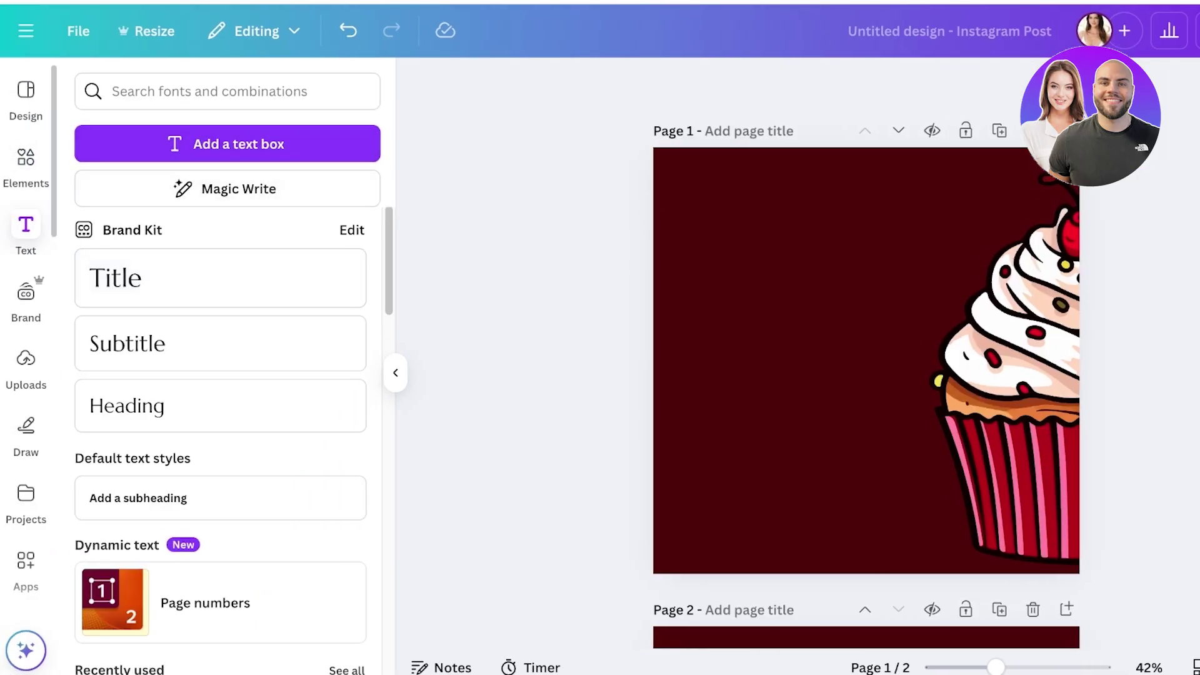
left_click(227, 145)
left_click_drag(868, 361, 807, 236)
left_click(808, 235)
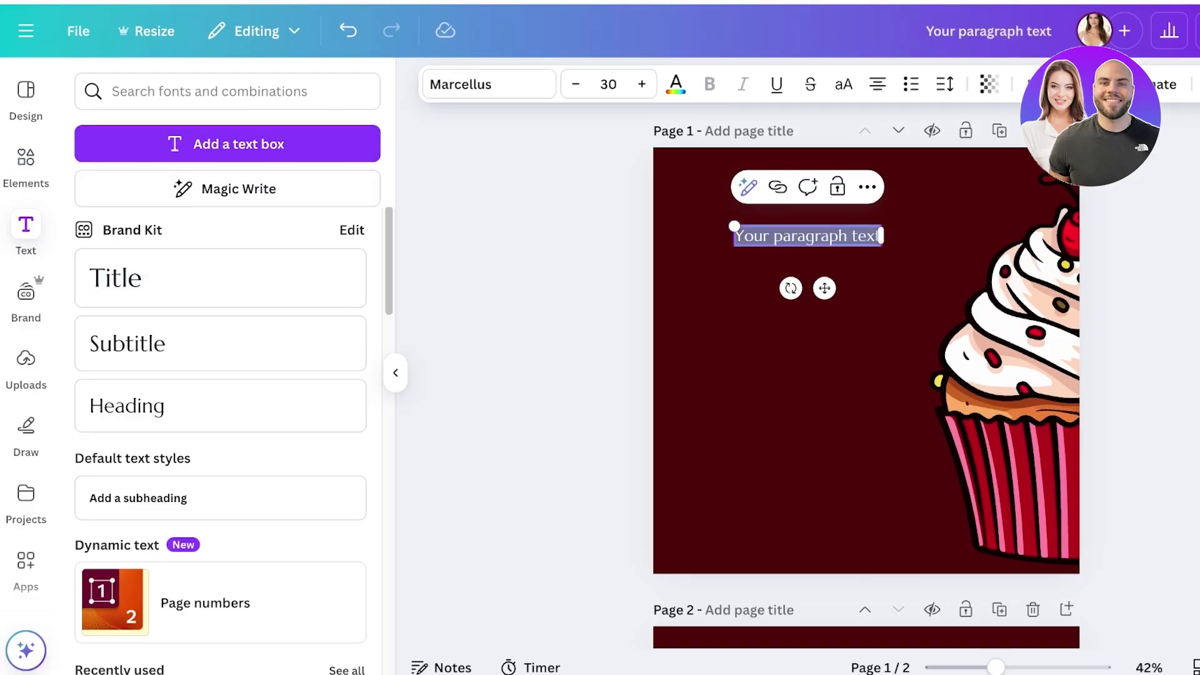
type("Baking Tips ")
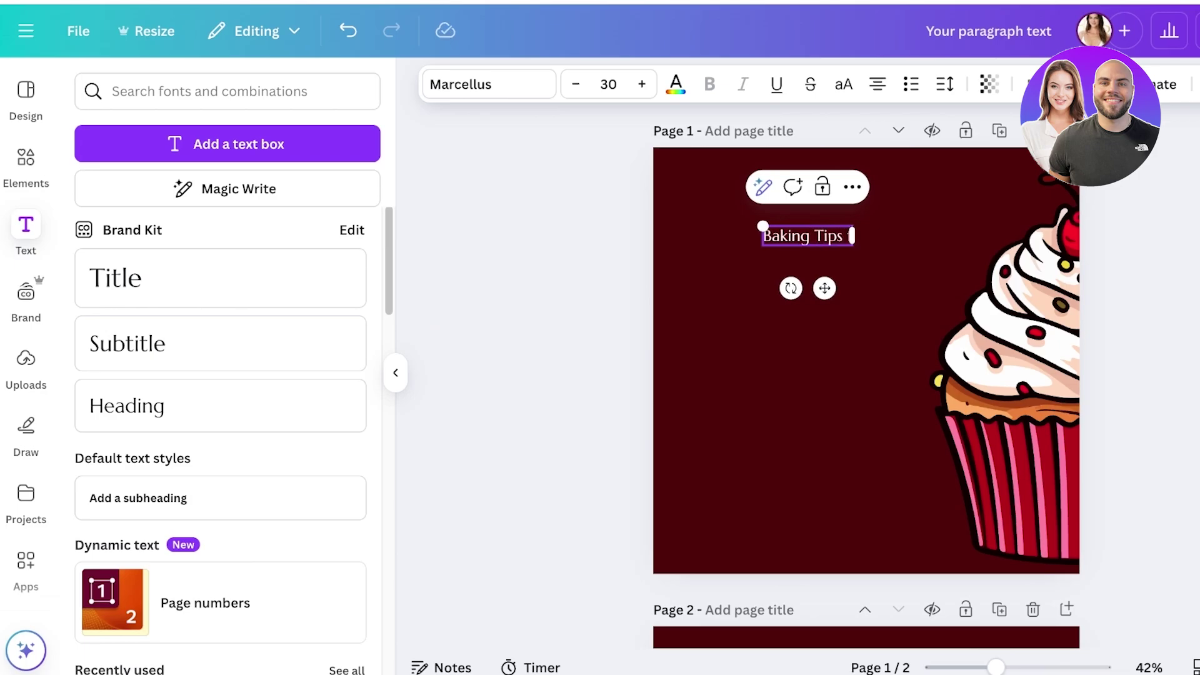
type("from Someone W")
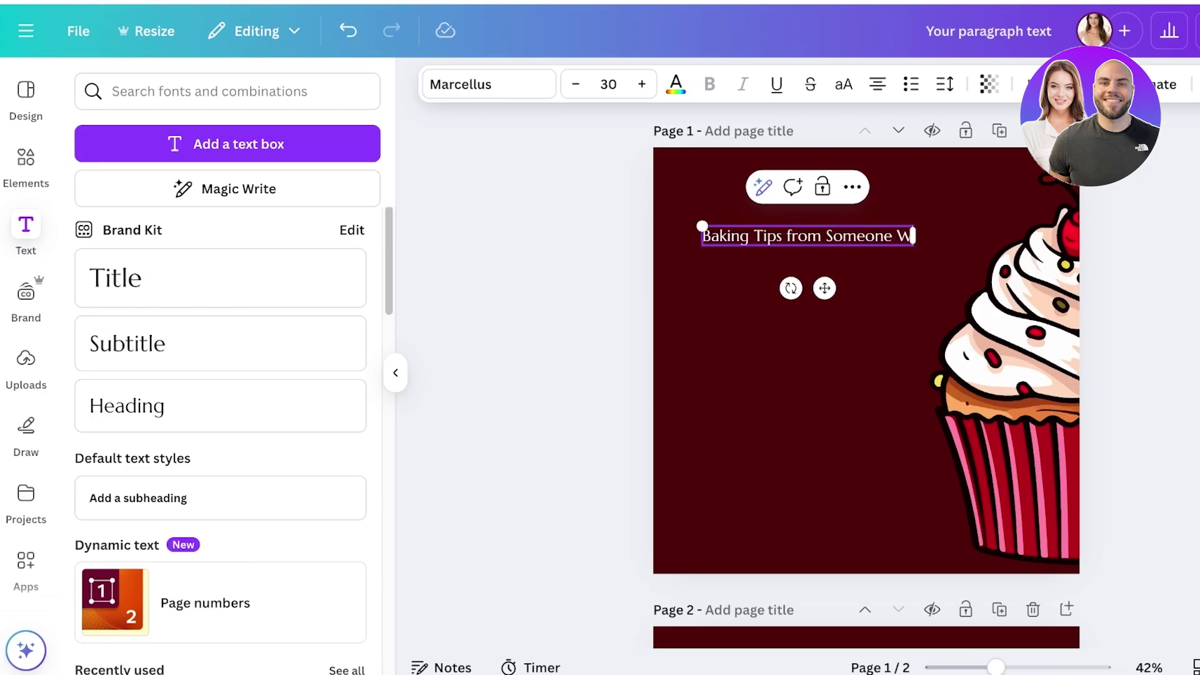
type("ho Hates to")
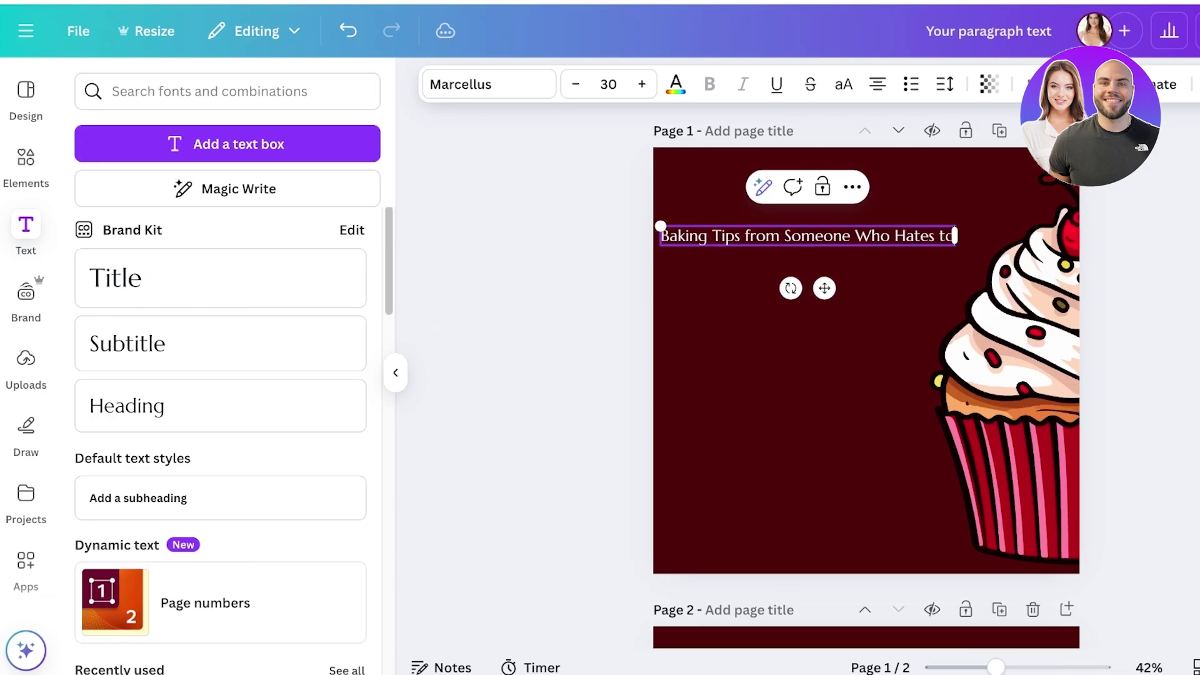
type(" Bake")
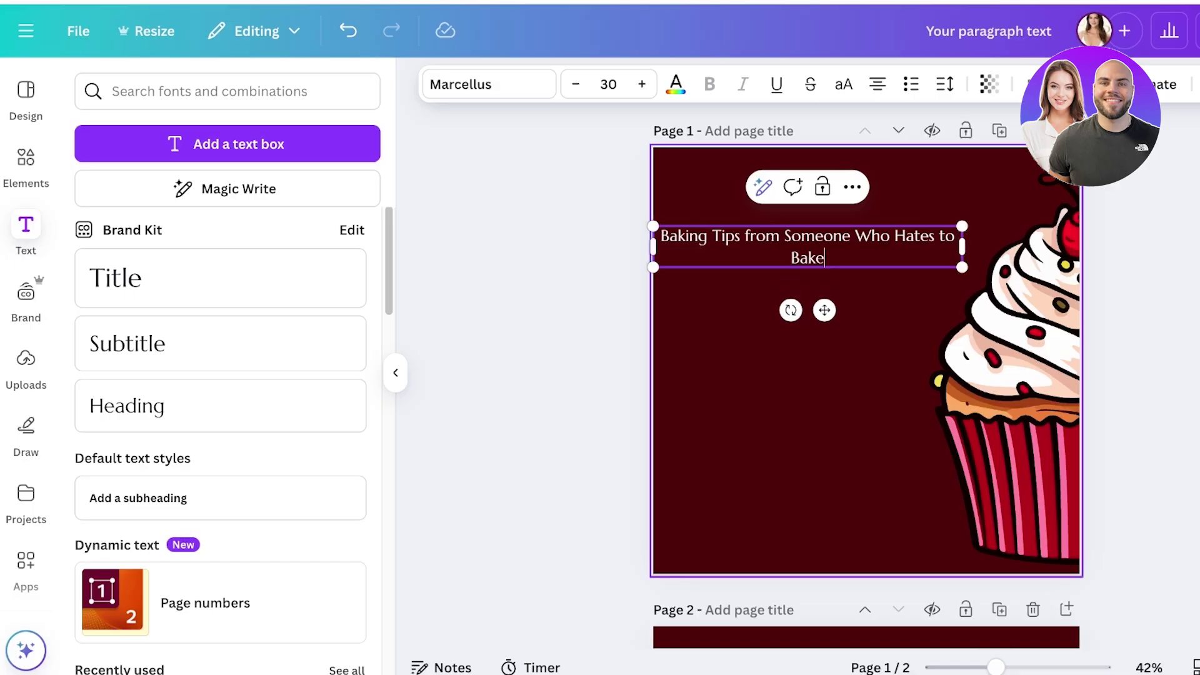
Enlarge the page 1 heading to font size 56.4, wrap it onto five lines and place it beside the cupcake.
left_click_drag(962, 247, 945, 265)
left_click_drag(875, 285, 898, 290)
left_click_drag(825, 289, 848, 301)
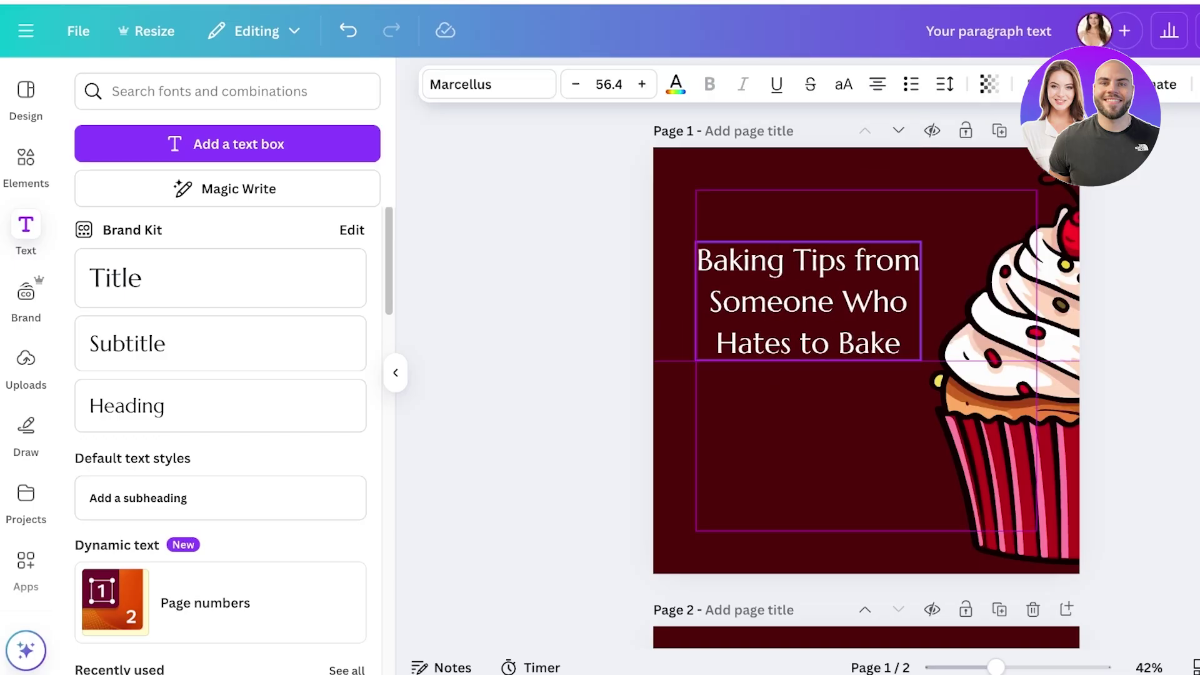
left_click_drag(921, 301, 890, 301)
mouse_move(793, 343)
left_mouse_down()
mouse_move(801, 338)
mouse_move(793, 361)
left_mouse_up()
key("Escape")
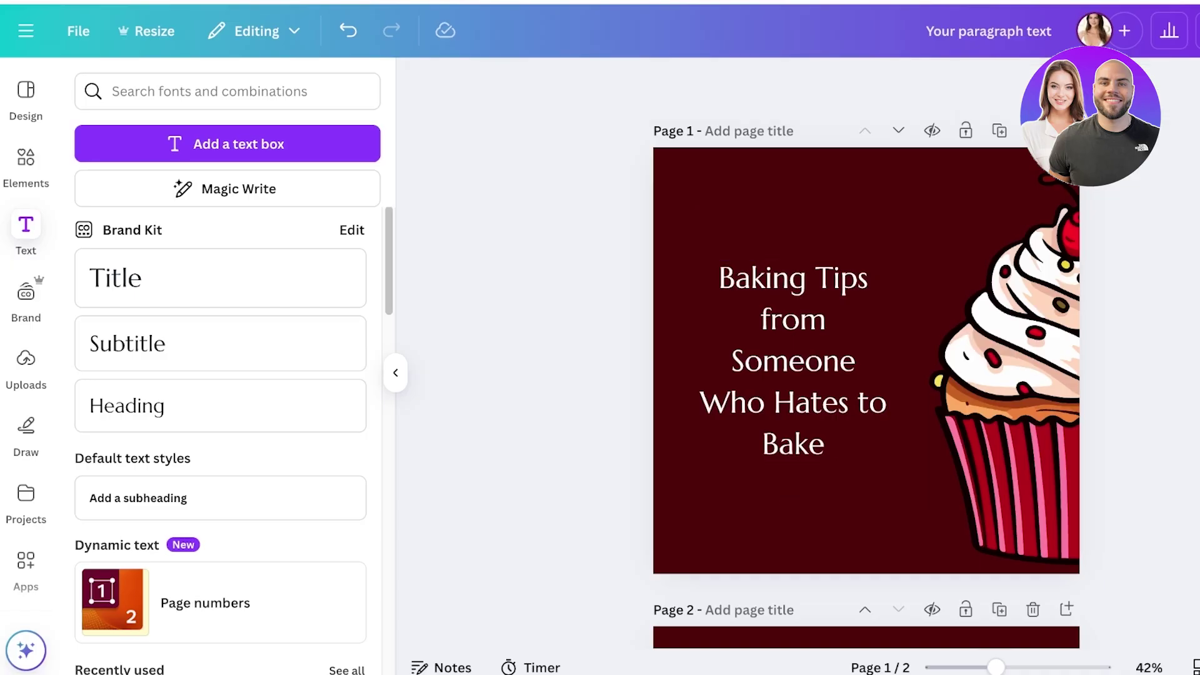
Add a text on page 2 reading "Tip. No 1" and, on a new line, "Always use measuring cups and a oven thermometer".
scroll(866, 375, "down", 5)
scroll(866, 375, "down", 3)
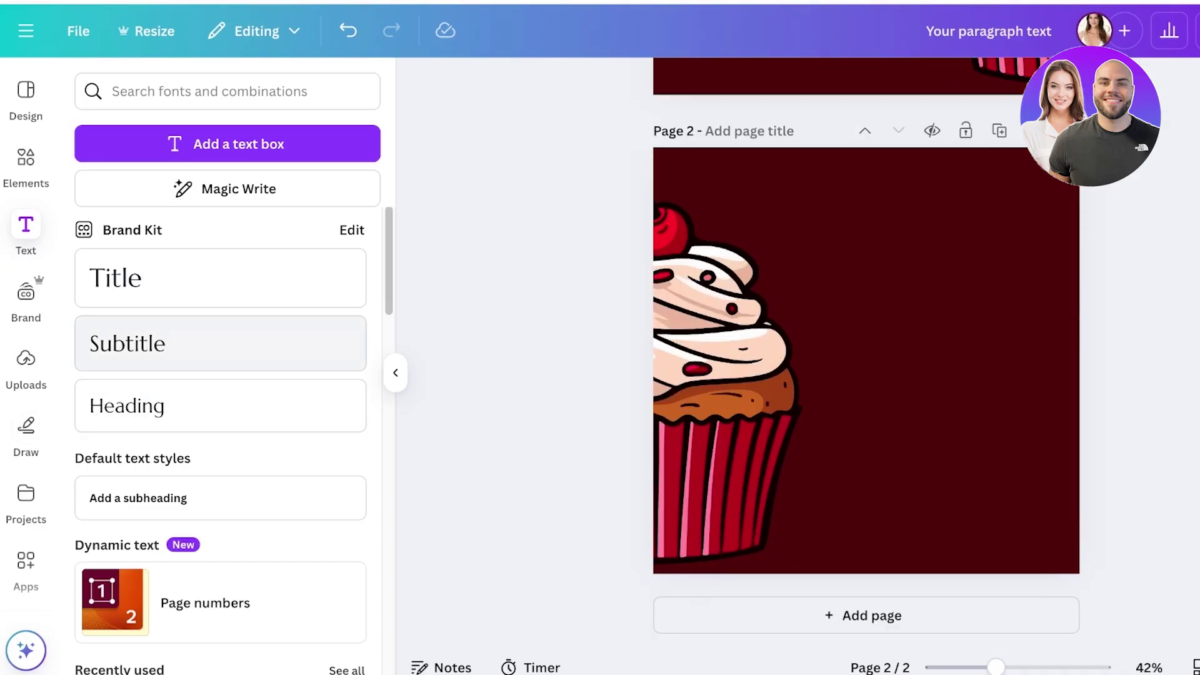
left_click(220, 277)
key("BackSpace")
type("Tip. No")
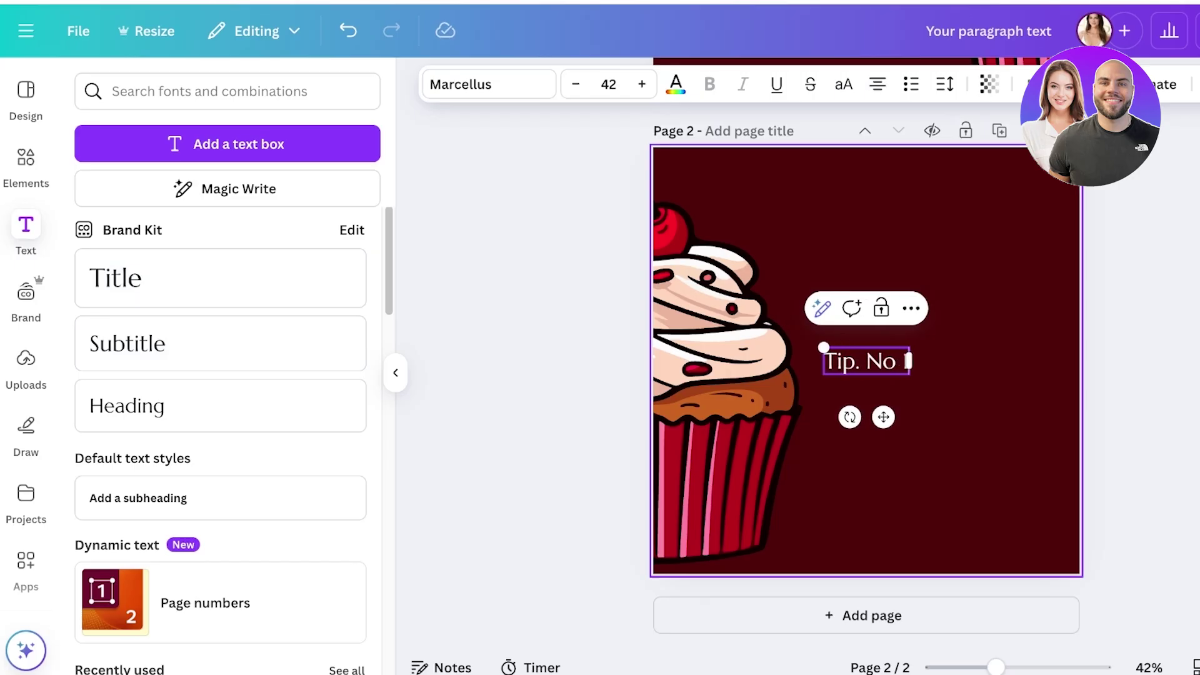
key("Return")
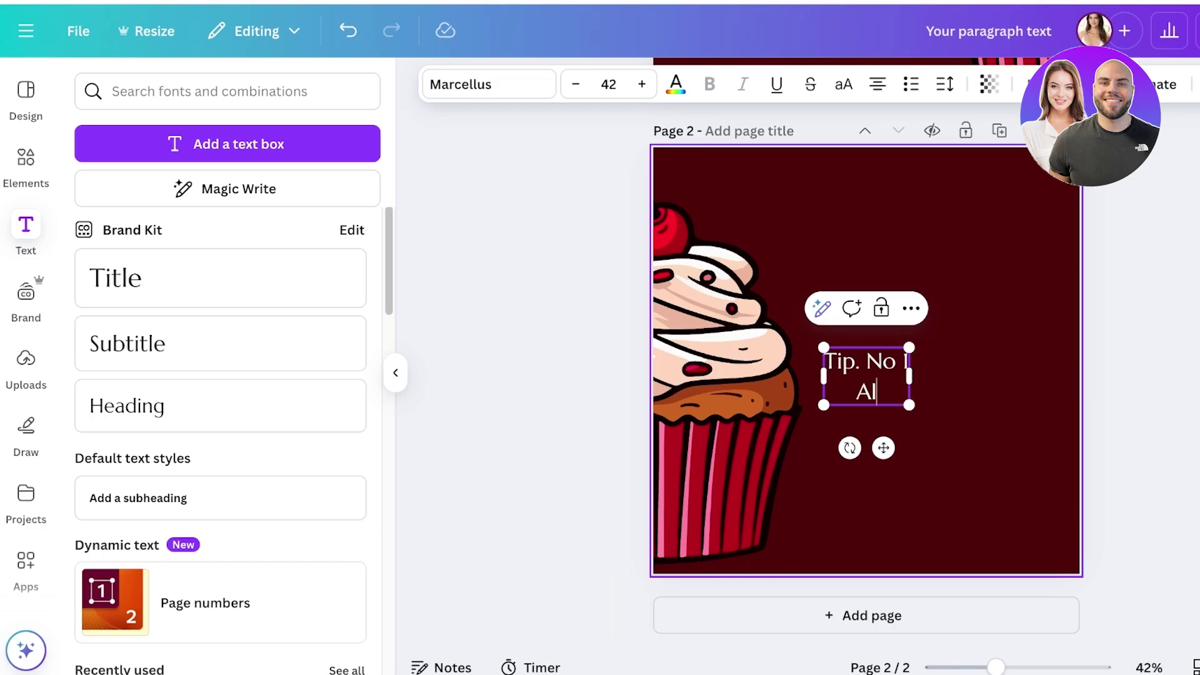
type("ways use me")
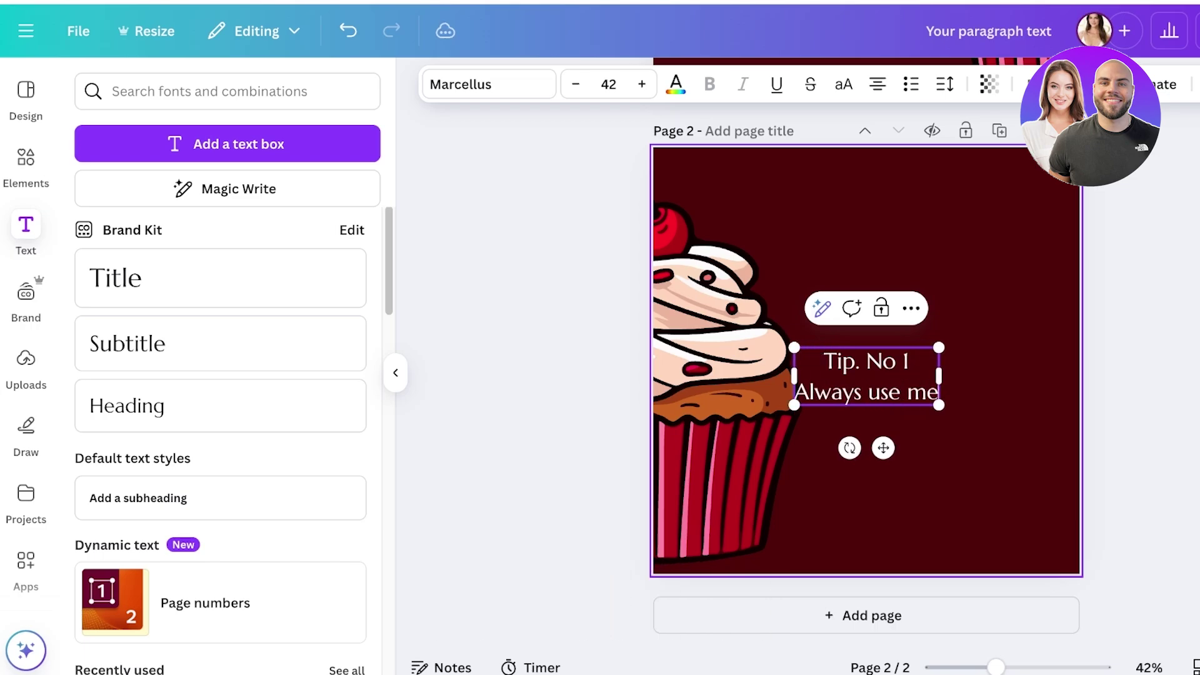
type("asuring cups and")
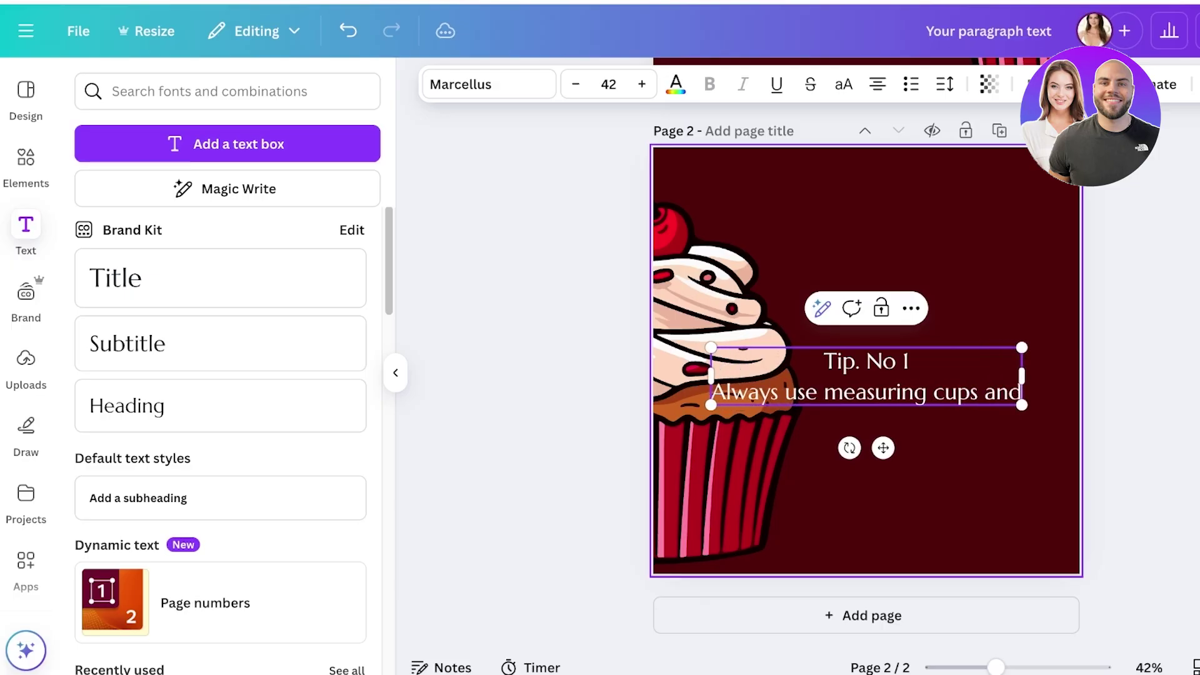
type(" a oven the")
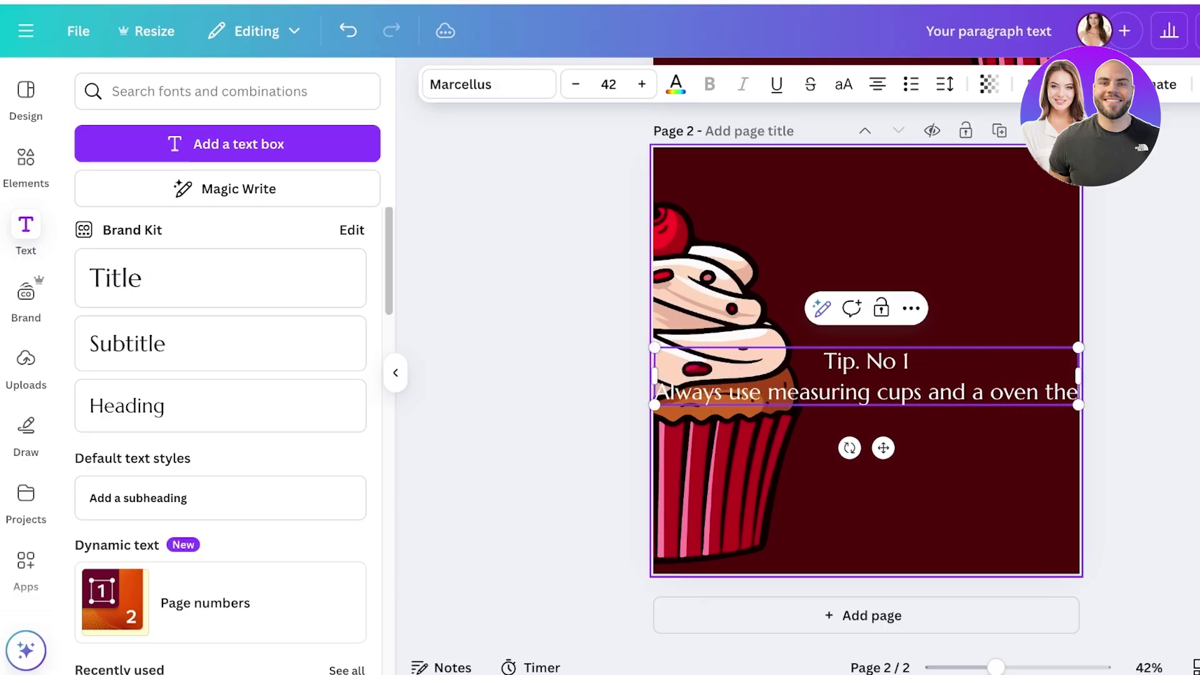
type("rmometer")
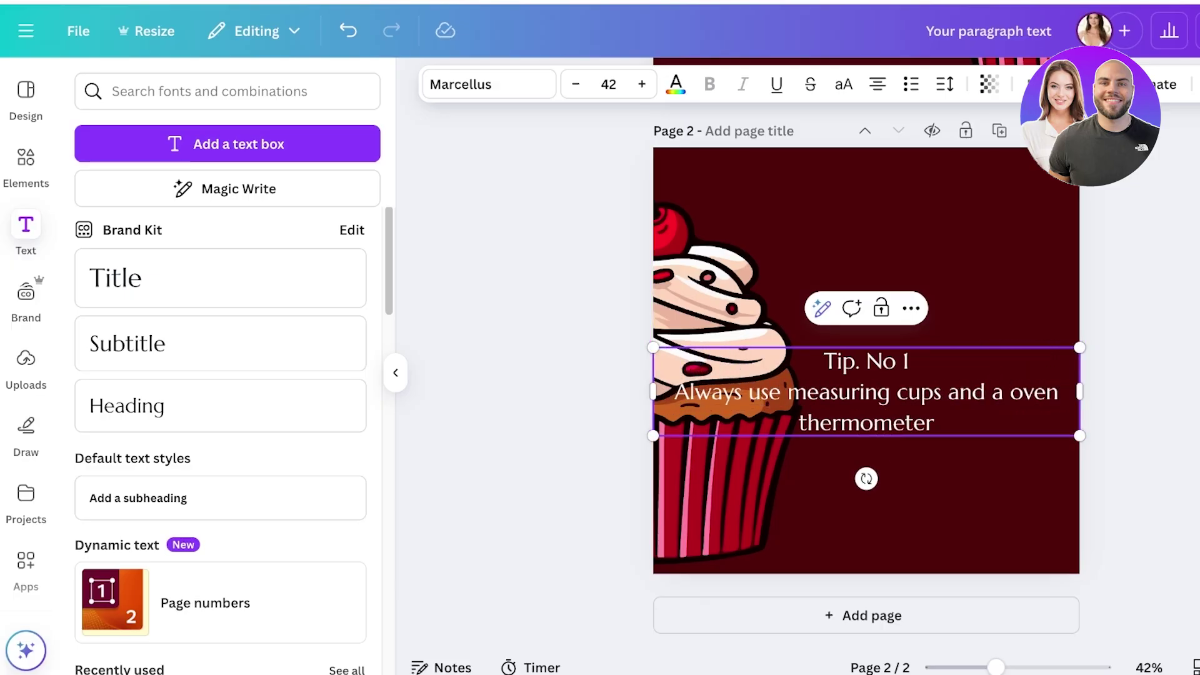
Narrow the tip text, move it to the empty area beside the cupcake and enlarge it to font size 54.3.
left_click_drag(1079, 391, 818, 400)
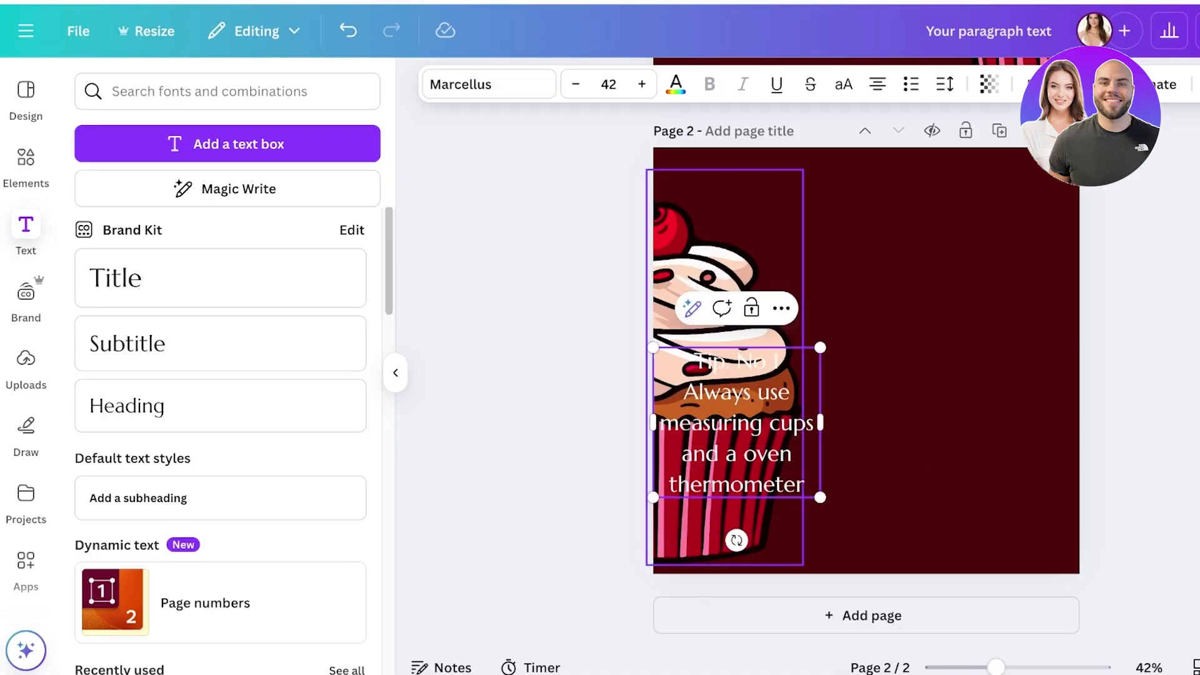
key("Escape")
left_click_drag(736, 422, 928, 306)
left_click_drag(1012, 381, 1061, 424)
left_click_drag(1060, 328, 1038, 329)
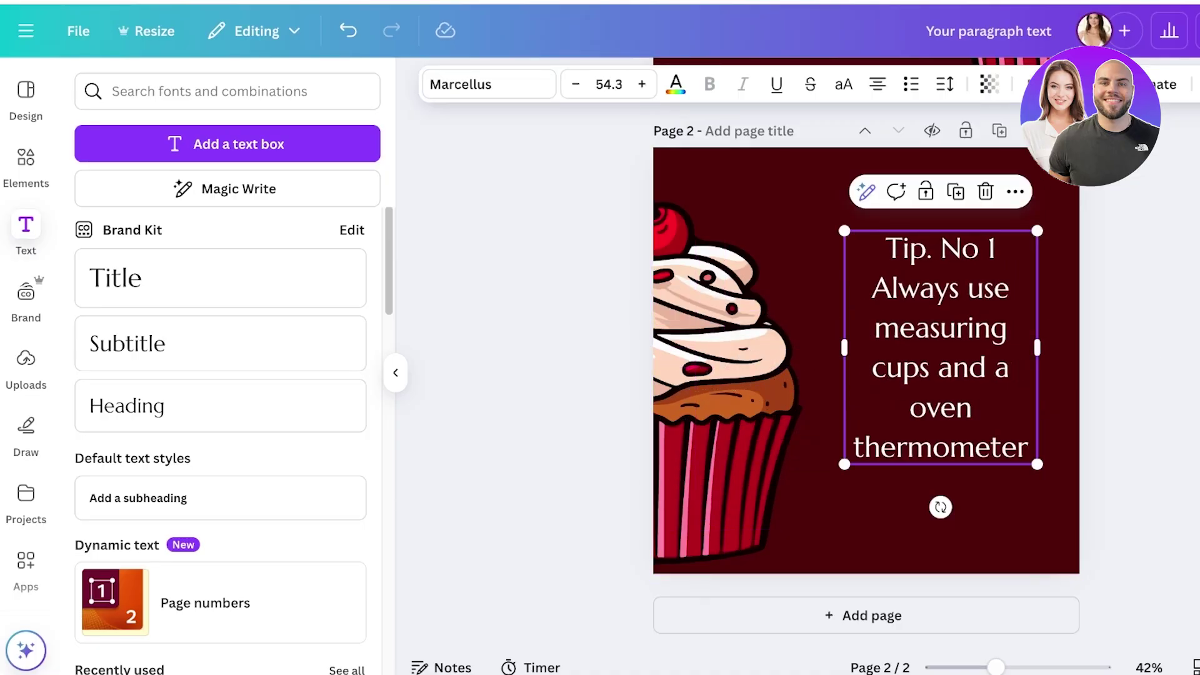
Move the tip text up slightly and insert a blank line below "Tip. No 1".
mouse_move(950, 348)
left_mouse_down()
mouse_move(936, 344)
mouse_move(940, 360)
mouse_move(941, 326)
left_mouse_up()
left_click(984, 245)
key("Return")
left_click(1137, 375)
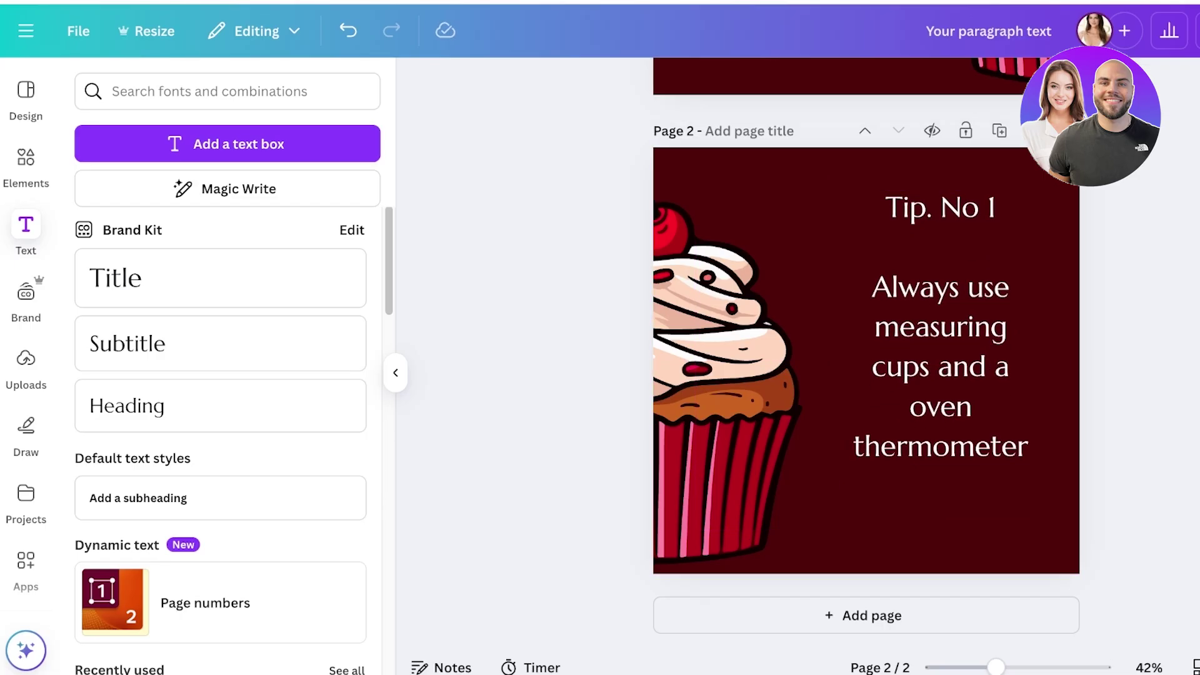
Review both pages and download pages 1–2 as PNG at 1,080 × 1,080 px.
scroll(875, 356, "up", 8)
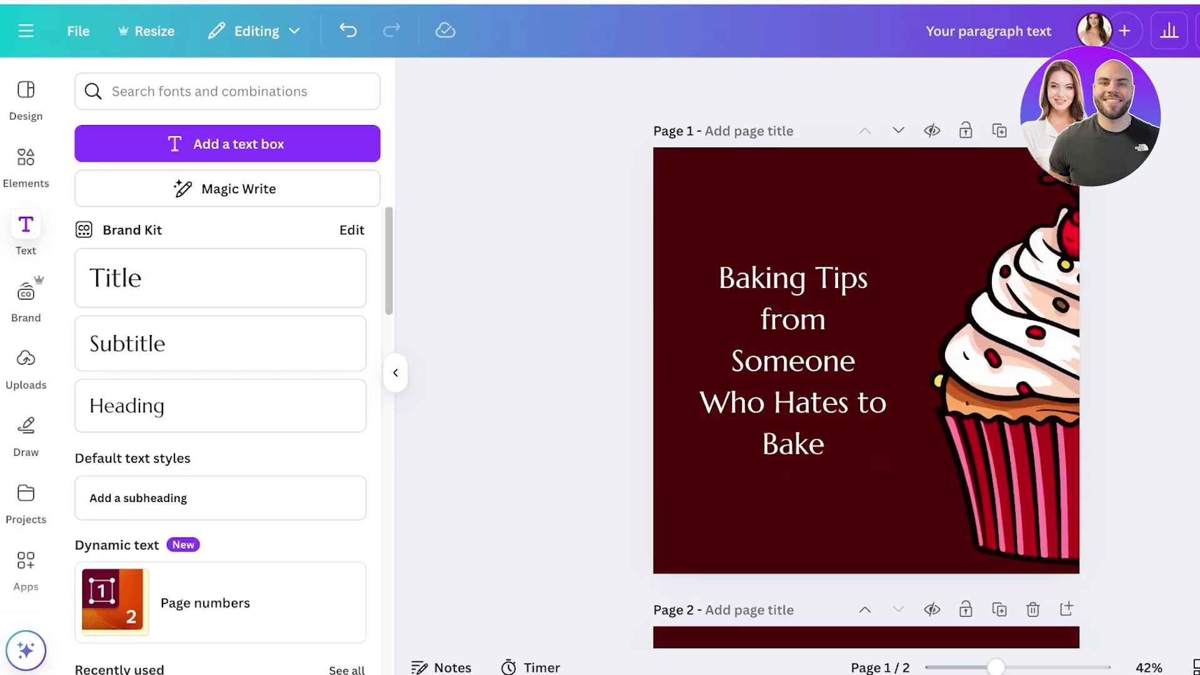
scroll(865, 361, "down", 8)
scroll(865, 360, "up", 8)
left_click(1153, 31)
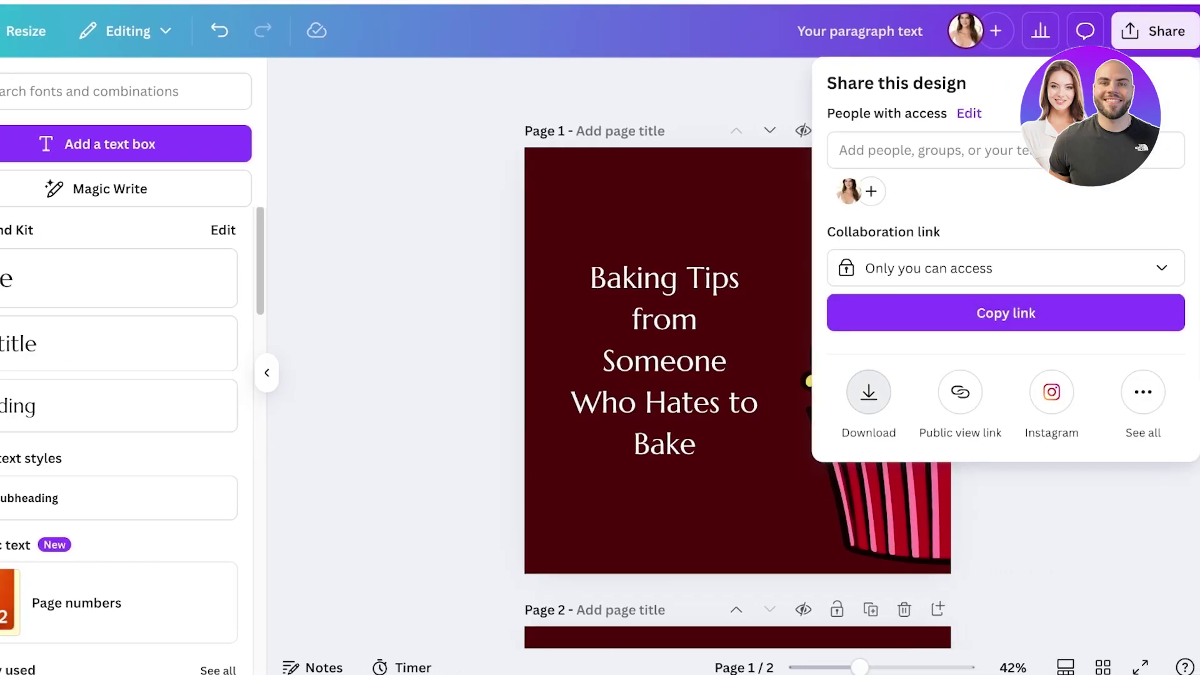
left_click(868, 391)
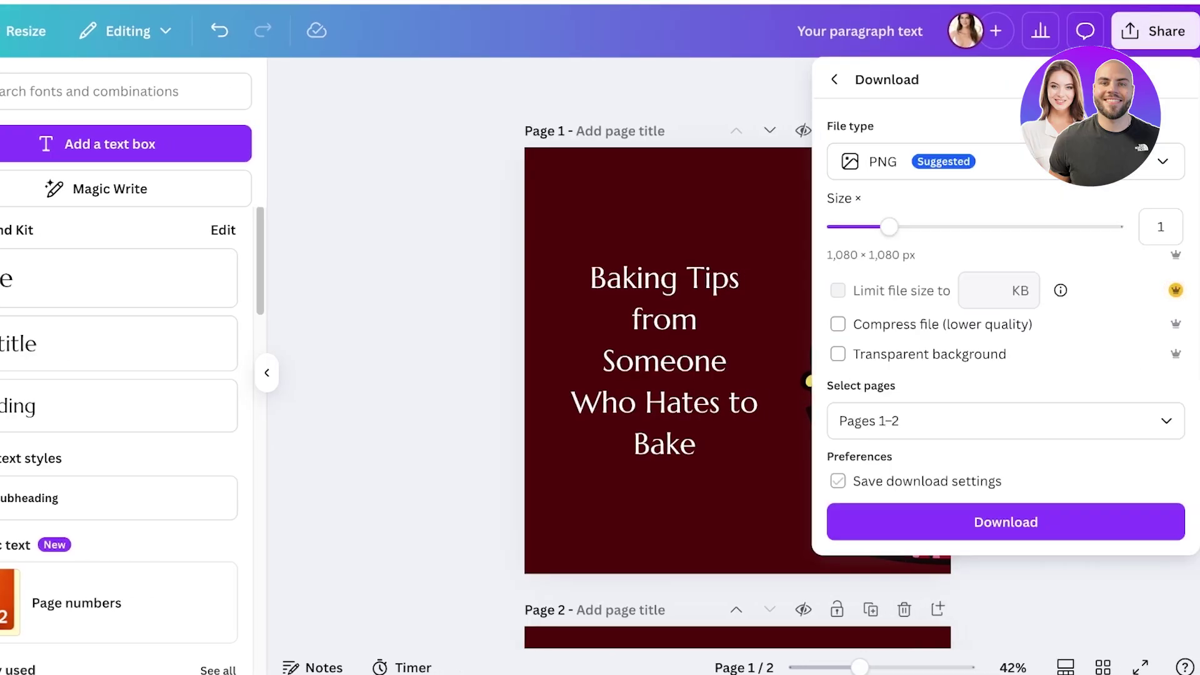
left_click(1005, 522)
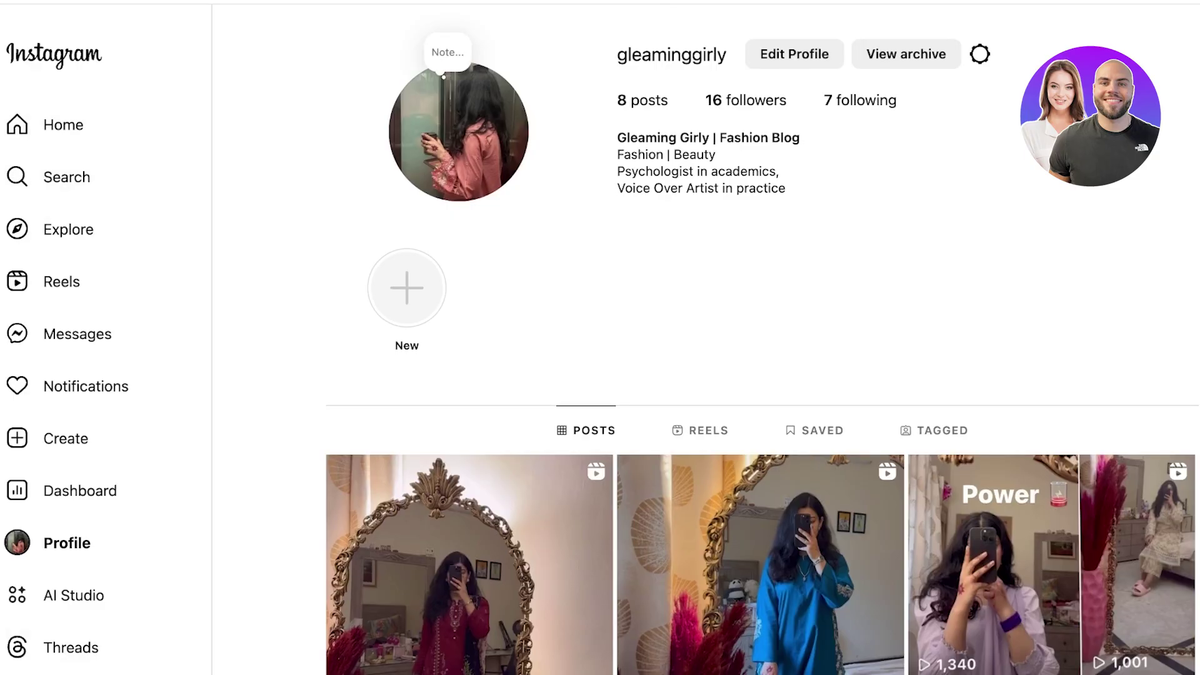
Start a new Instagram post and upload the two downloaded baking-tip carousel images from the computer.
left_click(66, 438)
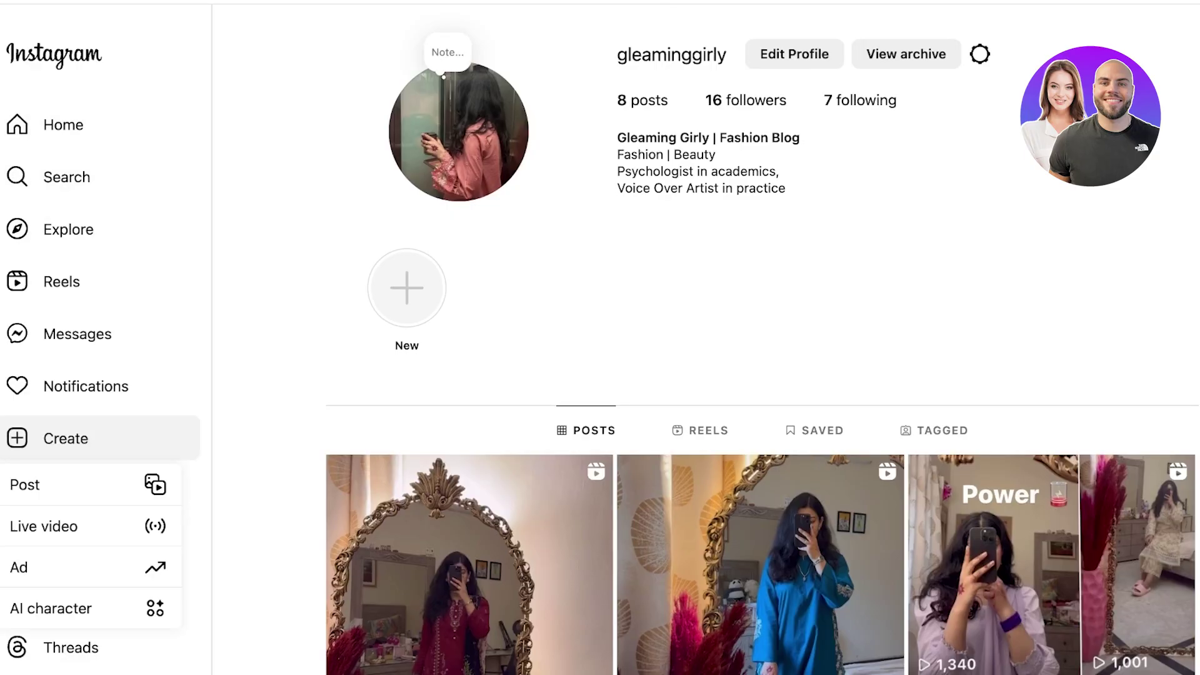
left_click(38, 485)
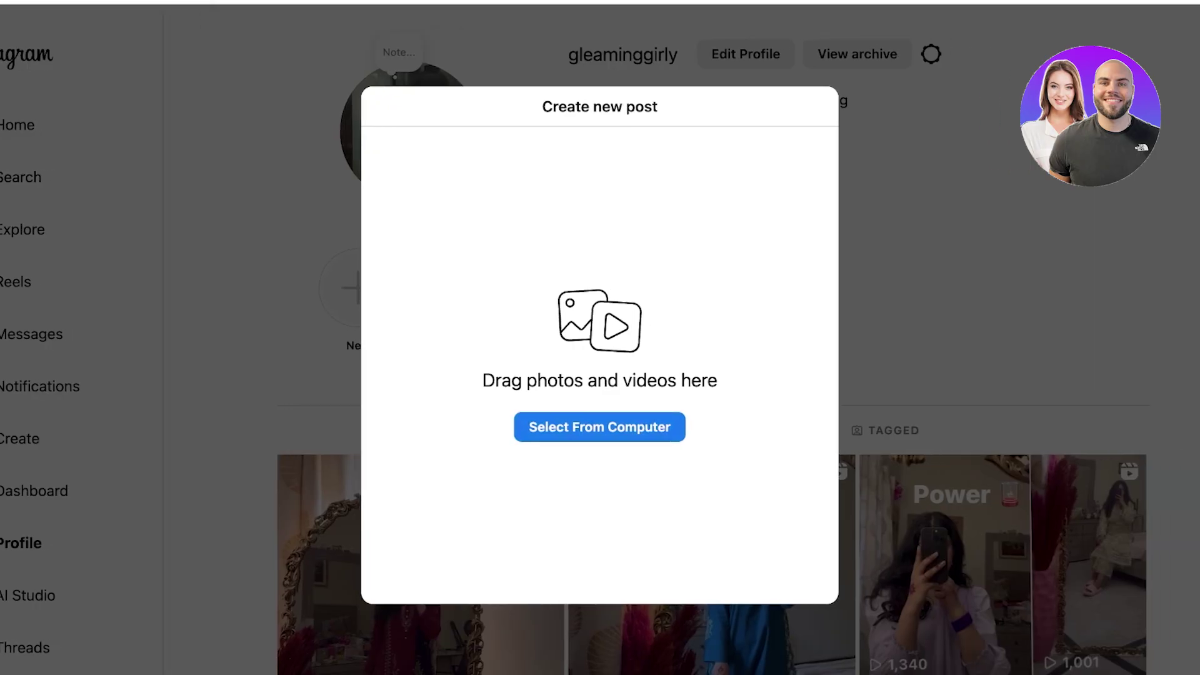
left_click(599, 427)
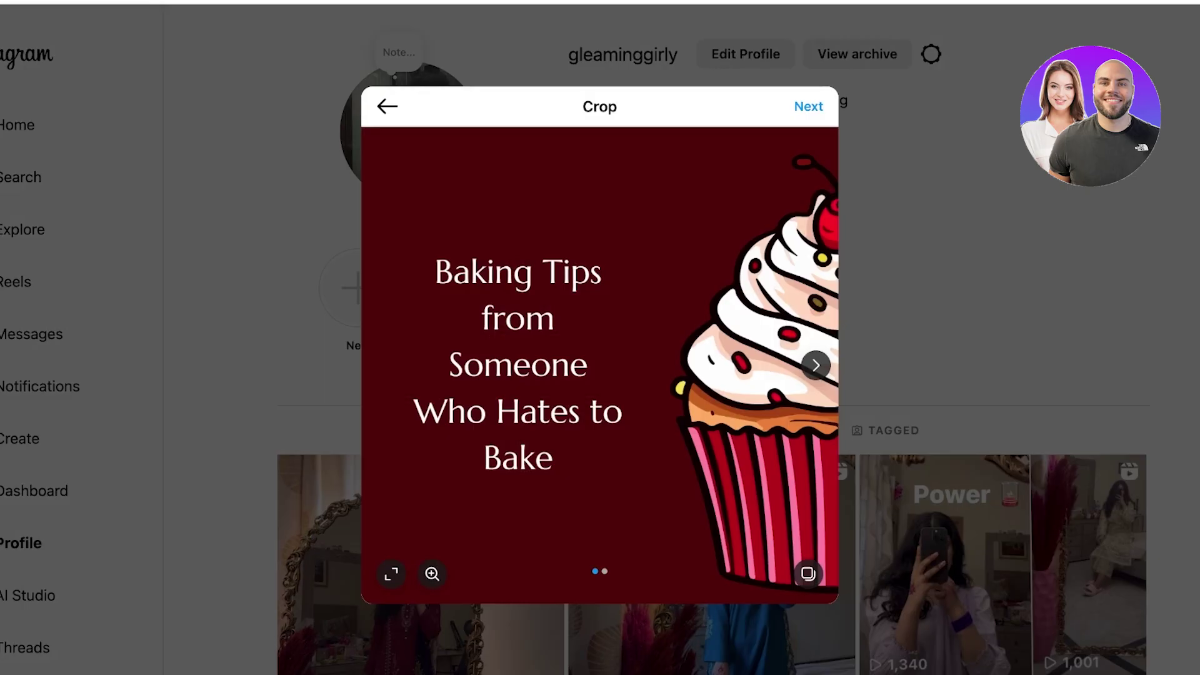
Check how the cupcake continues across both slides, share the post with the Original filter and dismiss the boost offer.
left_click(815, 365)
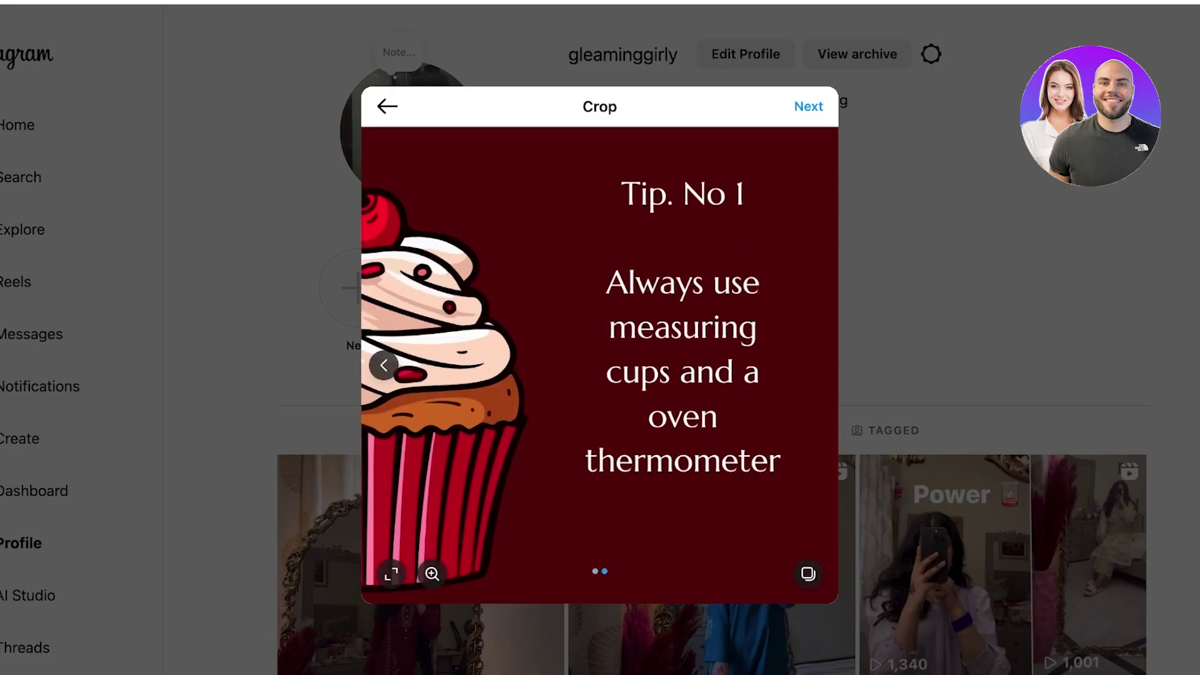
left_click(385, 365)
left_click(815, 365)
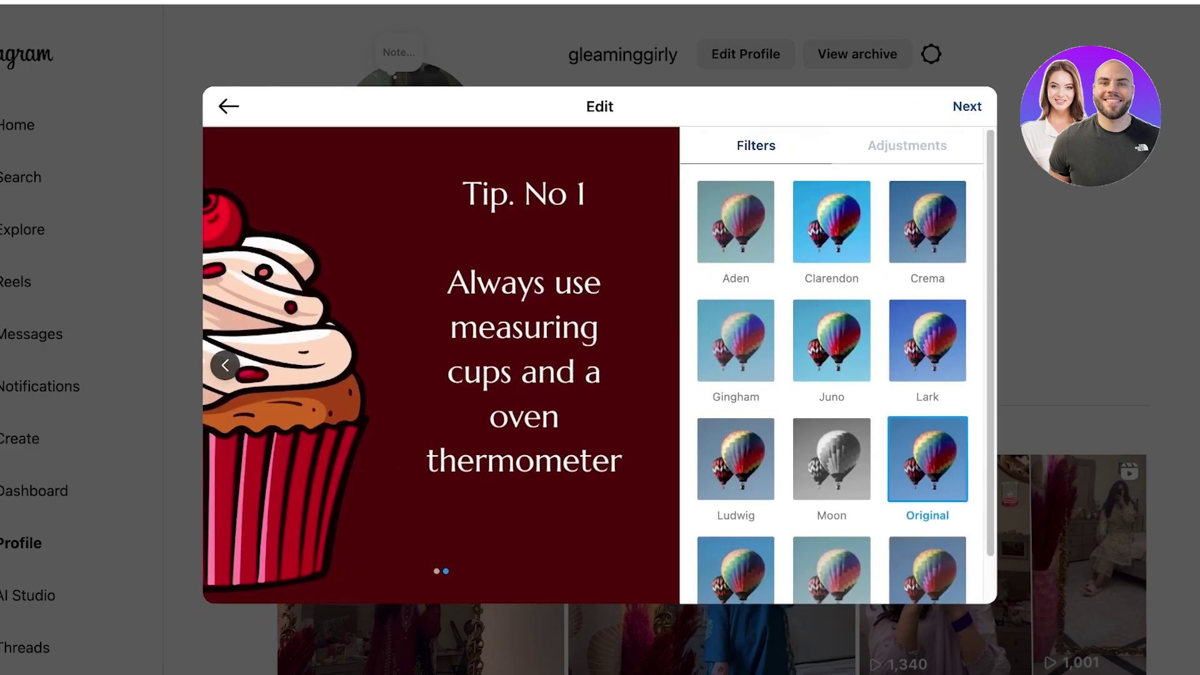
left_click(967, 106)
left_click(965, 106)
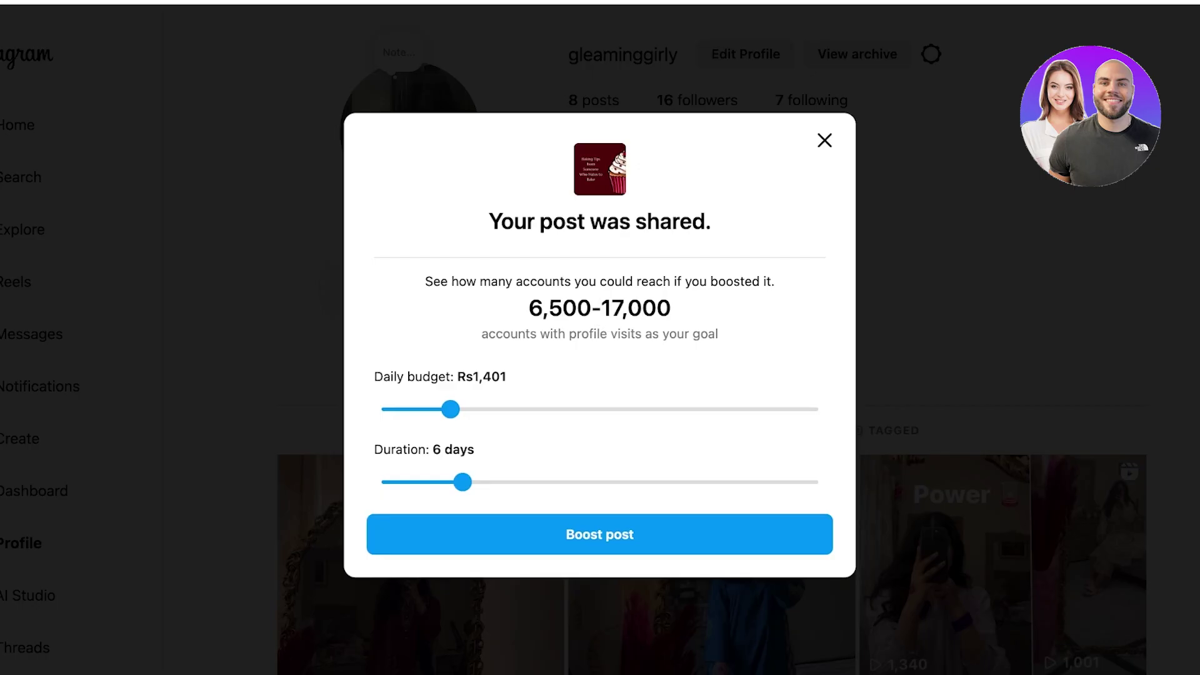
key("Escape")
Reload the profile page and go to the posts grid.
scroll(473, 400, "down", 3)
scroll(474, 400, "left", 1)
scroll(474, 400, "up", 3)
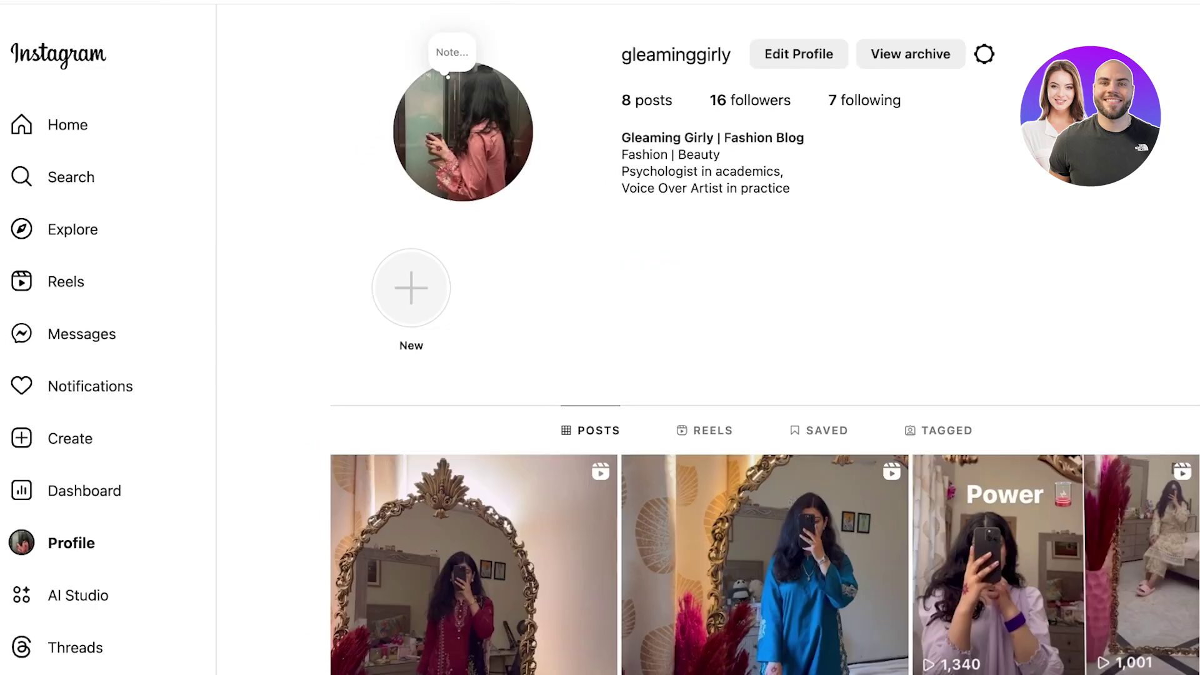
key("super+r")
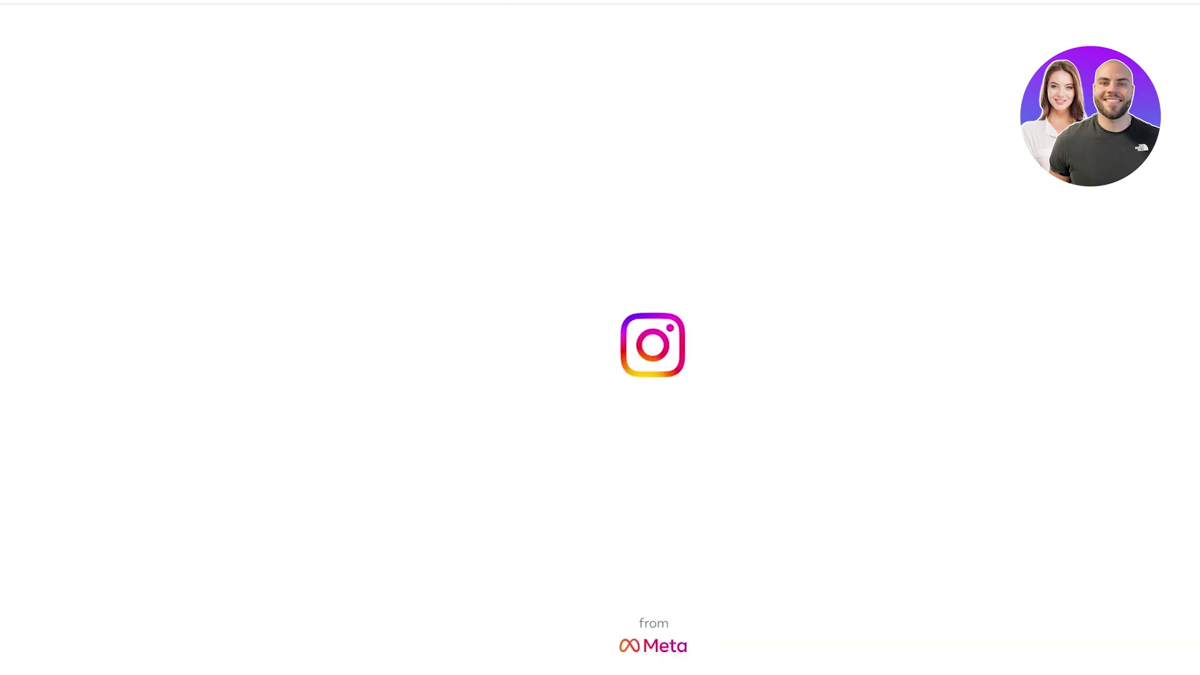
scroll(474, 406, "down", 3)
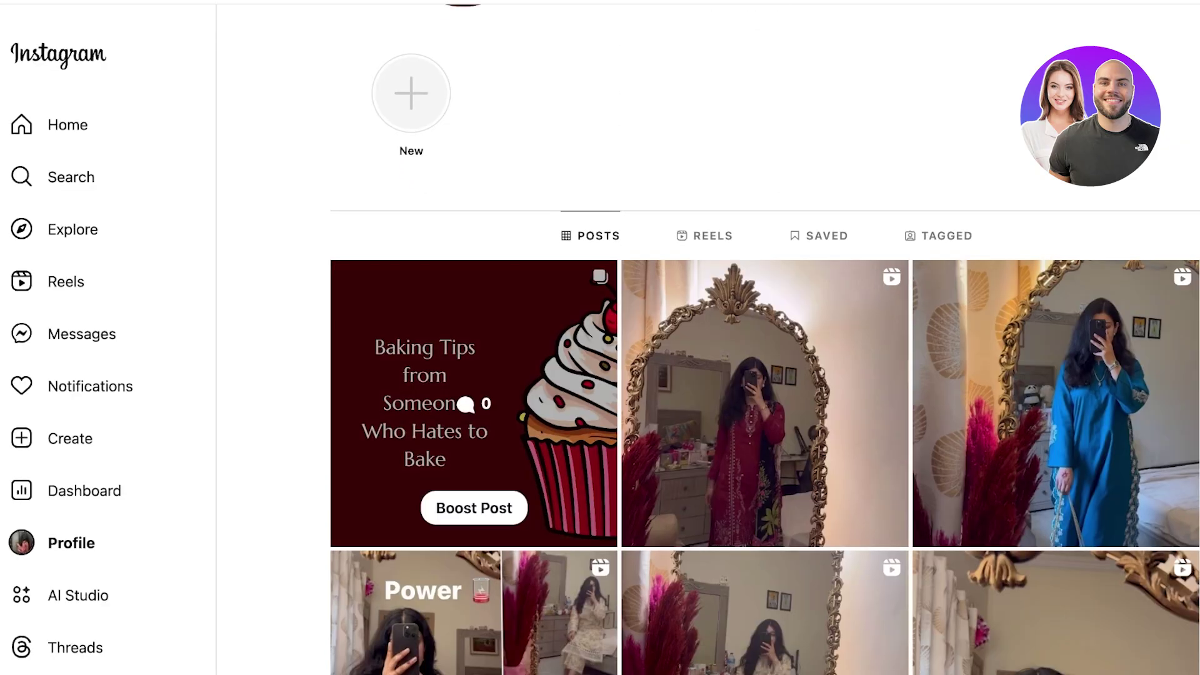
Open the published baking-tips post, page back and forth between its two slides, and close it.
left_click(474, 405)
key("Right")
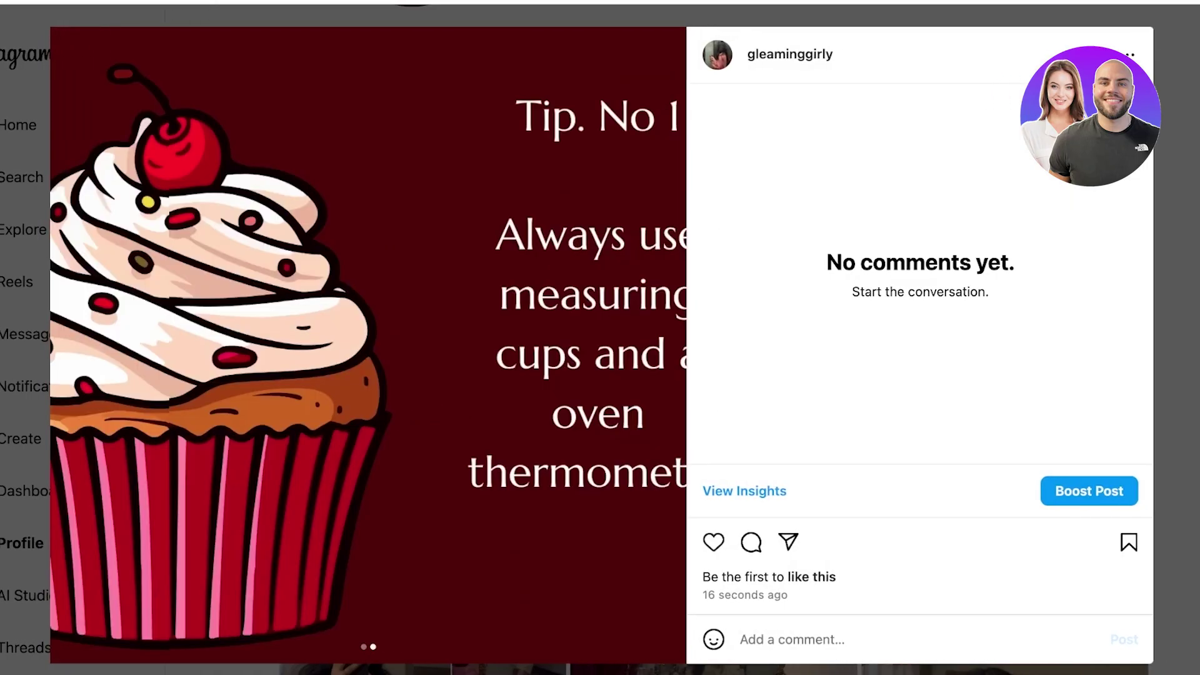
key("Left")
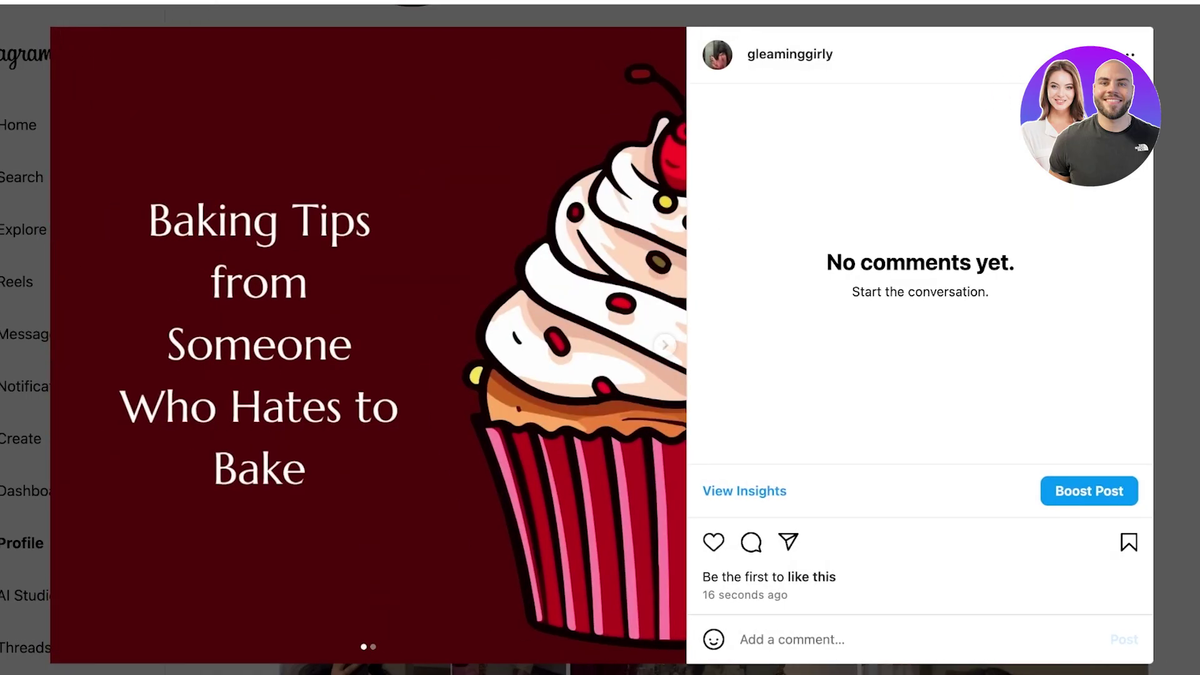
key("Right")
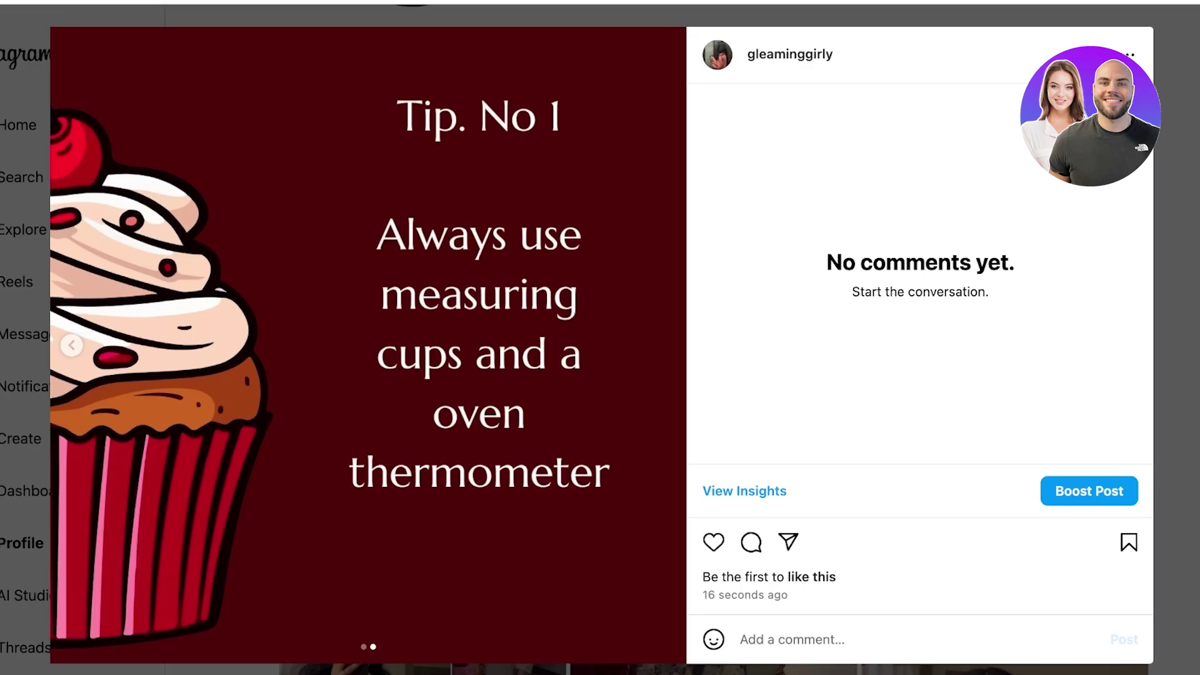
key("Escape")
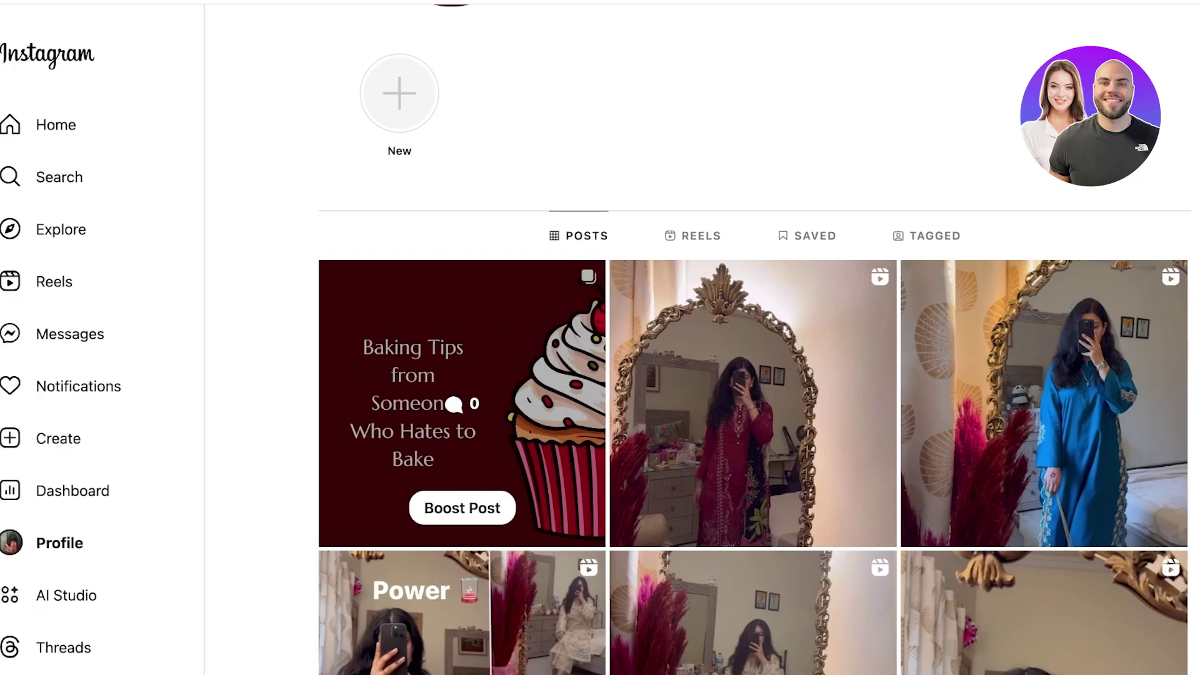
Open the motivation_mondays profile from the recent searches and page through its "Our biggest regrets" carousel as an example.
left_click(67, 177)
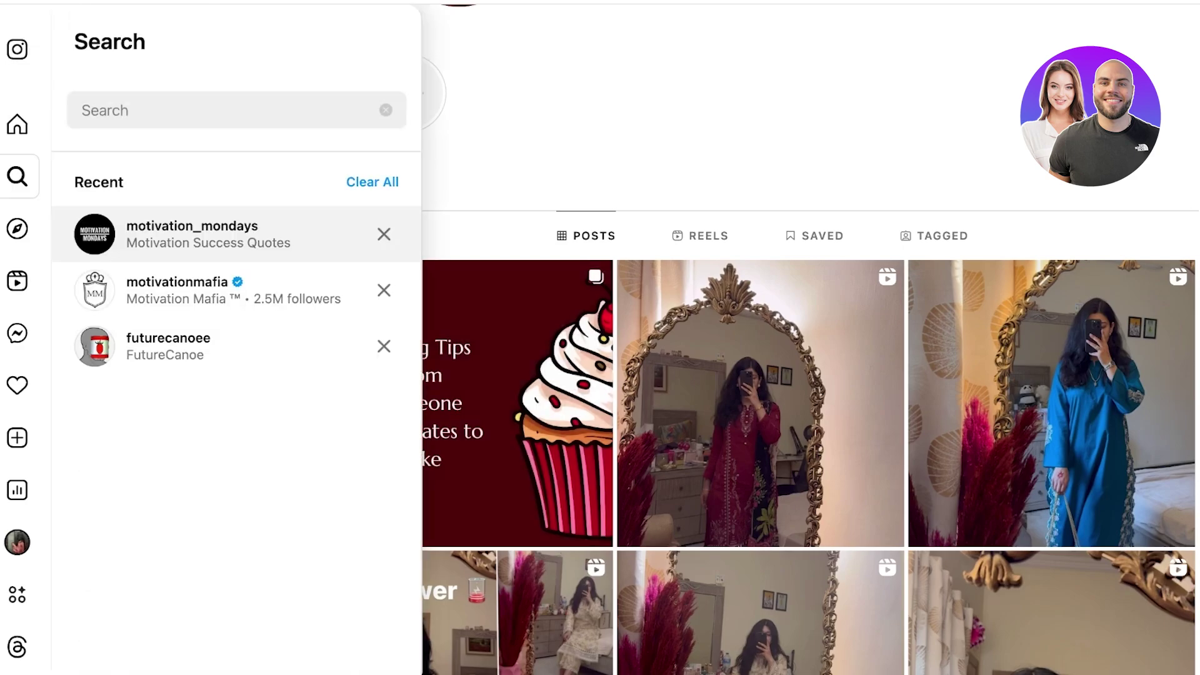
left_click(125, 232)
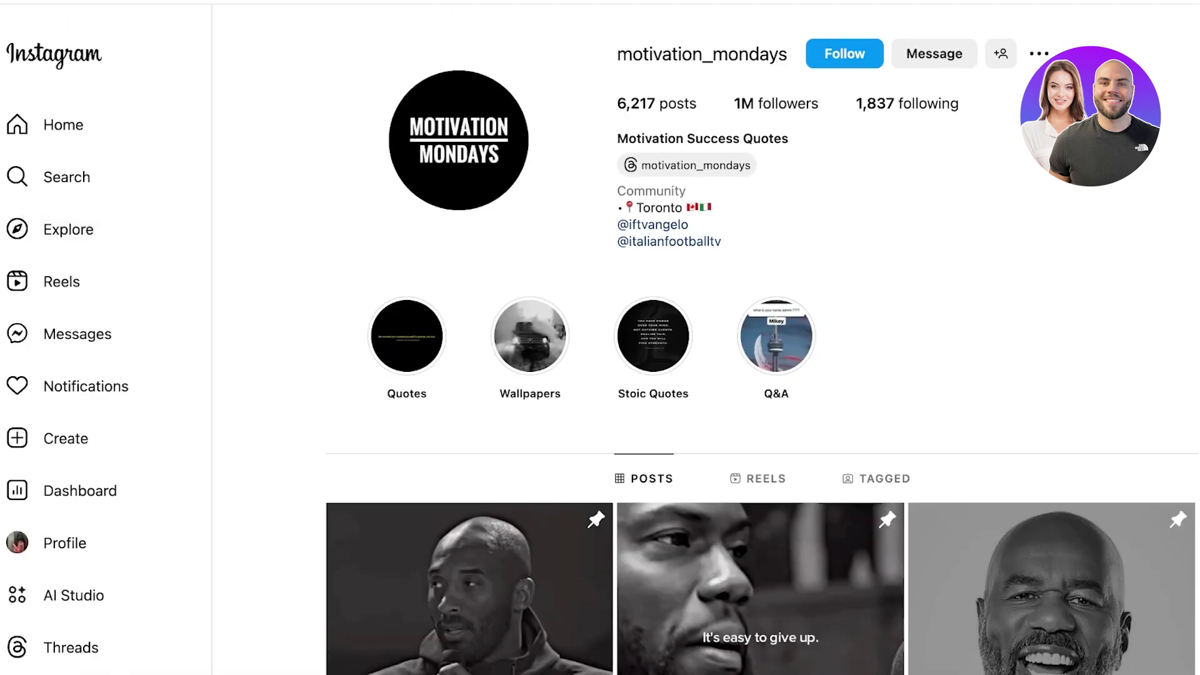
scroll(761, 375, "down", 5)
left_click(759, 438)
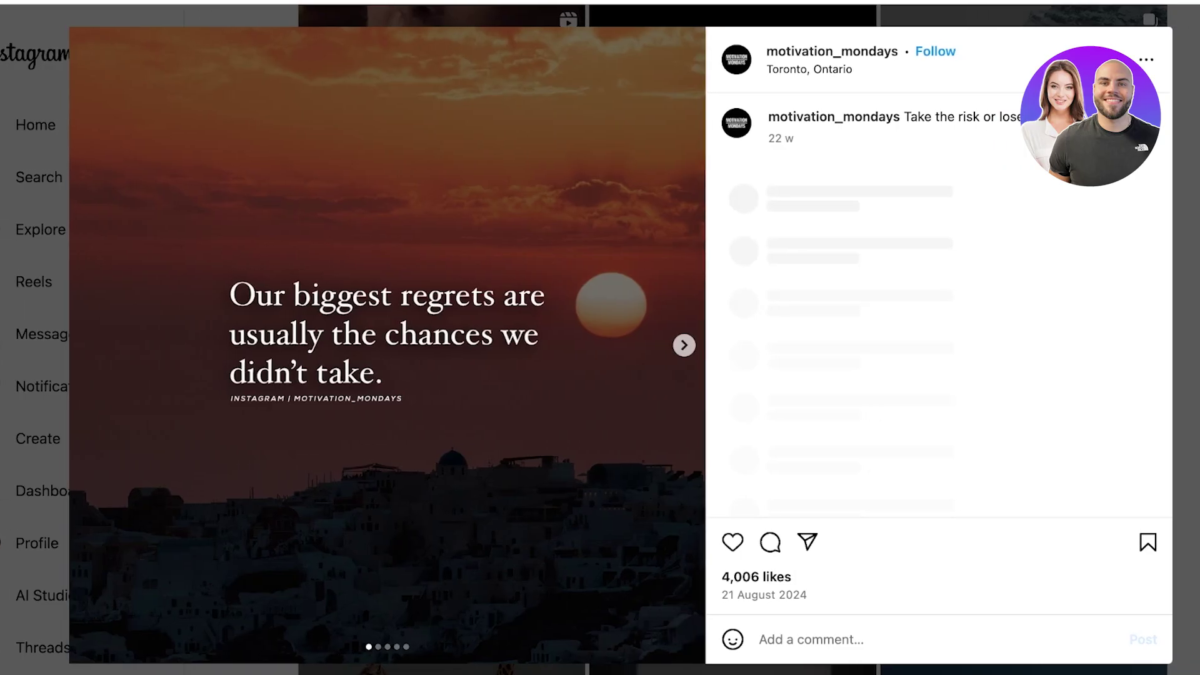
key("Right")
key("Right")
key("Right")
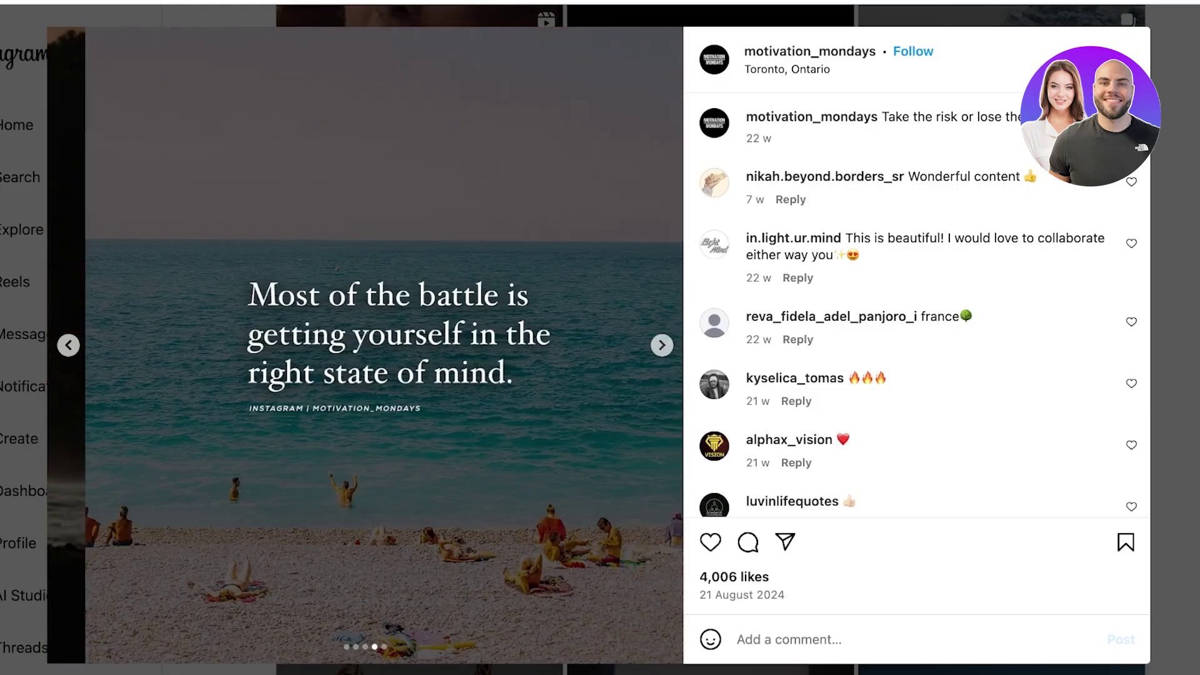
key("Right")
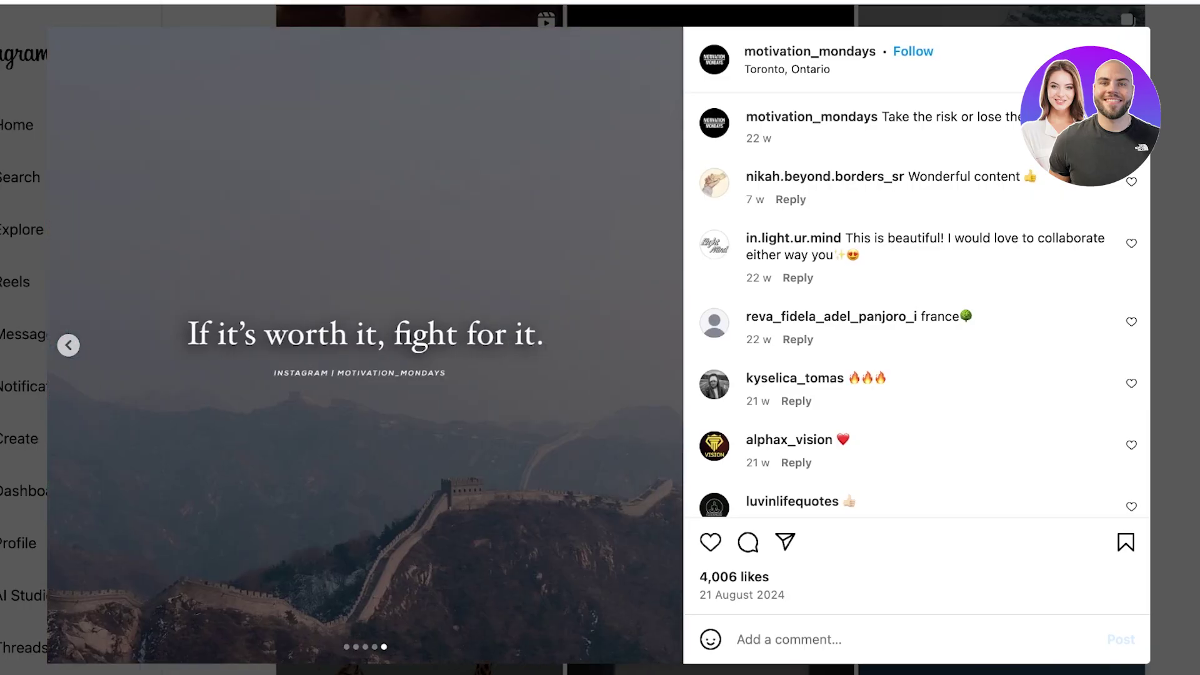
key("Escape")
Open the "Have patience" carousel on the motivation_mondays profile, page through its slides and close it.
scroll(1000, 294, "down", 7)
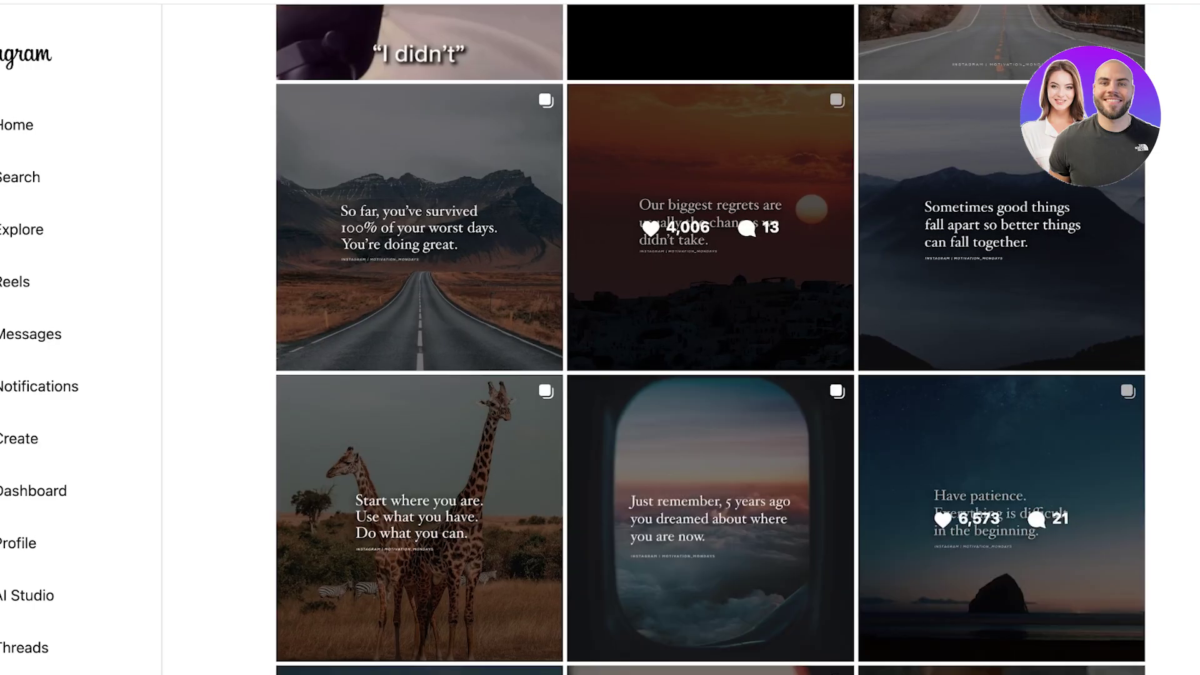
left_click(1001, 350)
key("Right")
key("Right")
key("Right")
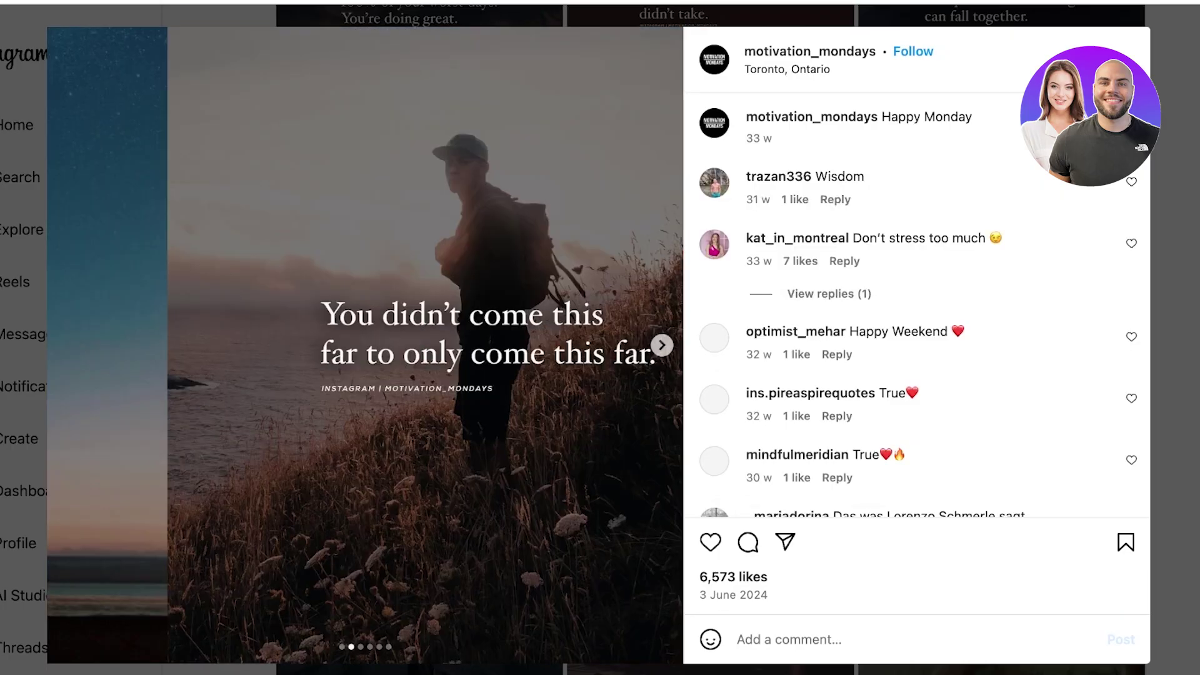
key("Right")
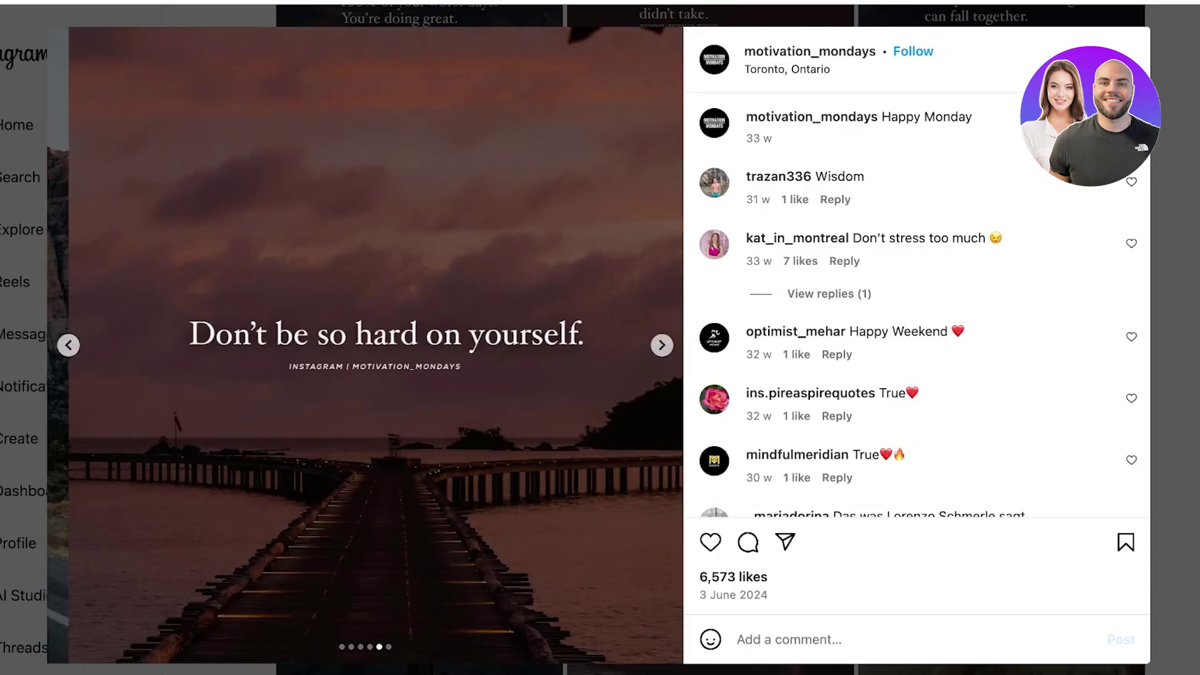
key("Escape")
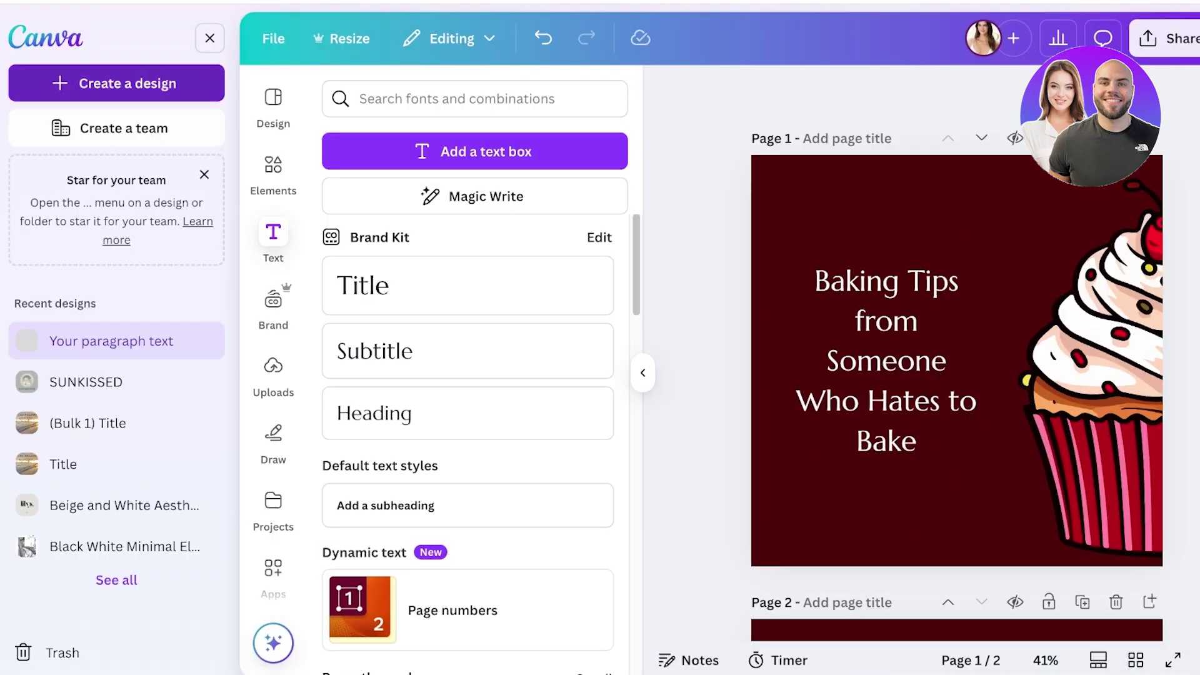
Switch to Canva and search for "instagram" to create a new Instagram Post design.
left_click(100, 81)
type("instagram")
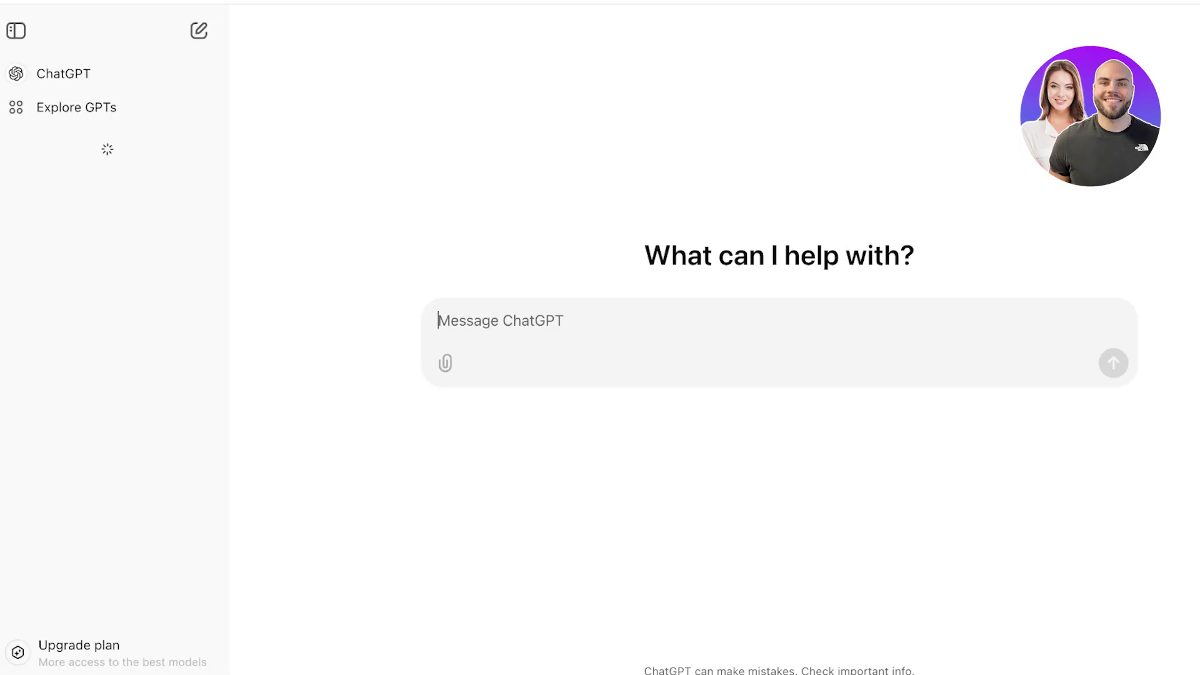
Switch to ChatGPT and send the prompt "give me five 1 line motivational sayings".
type("5")
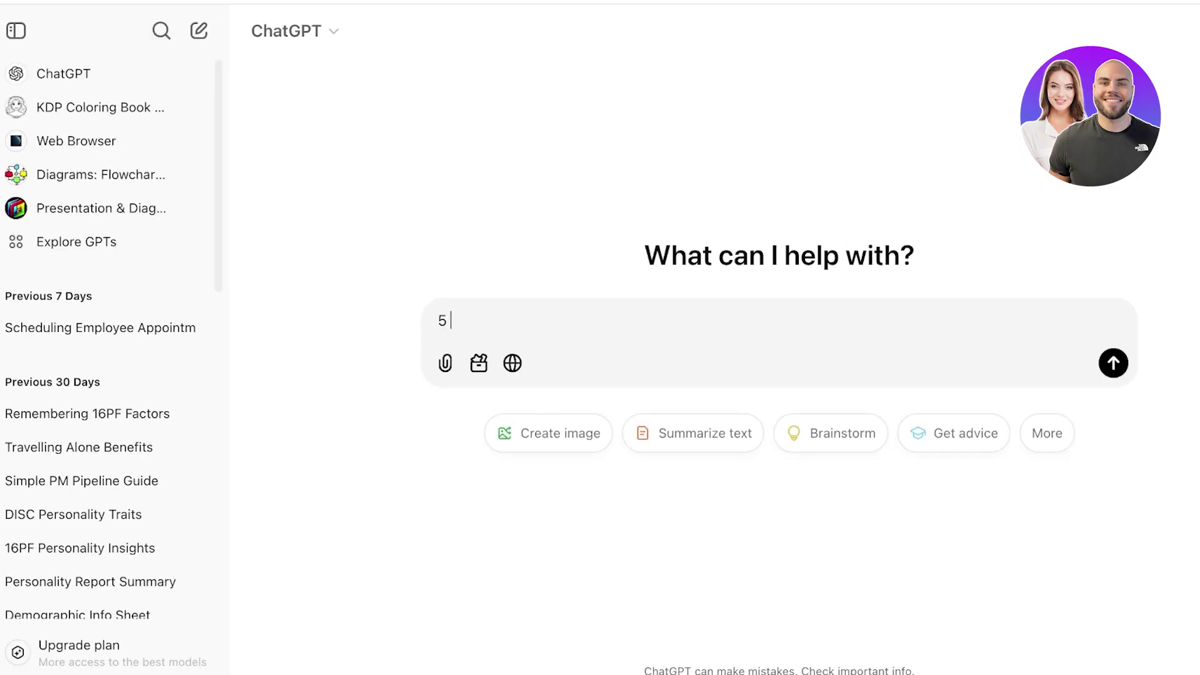
key("BackSpace")
key("BackSpace")
type("give me five 1 line")
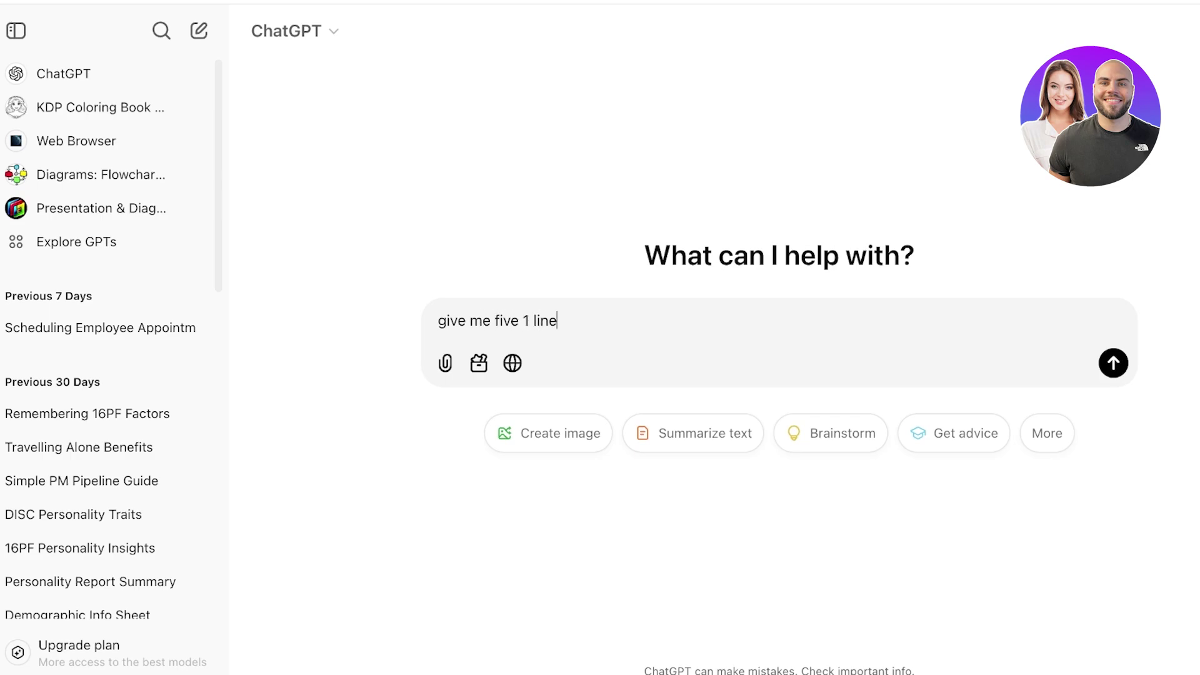
type(" motivational sayings")
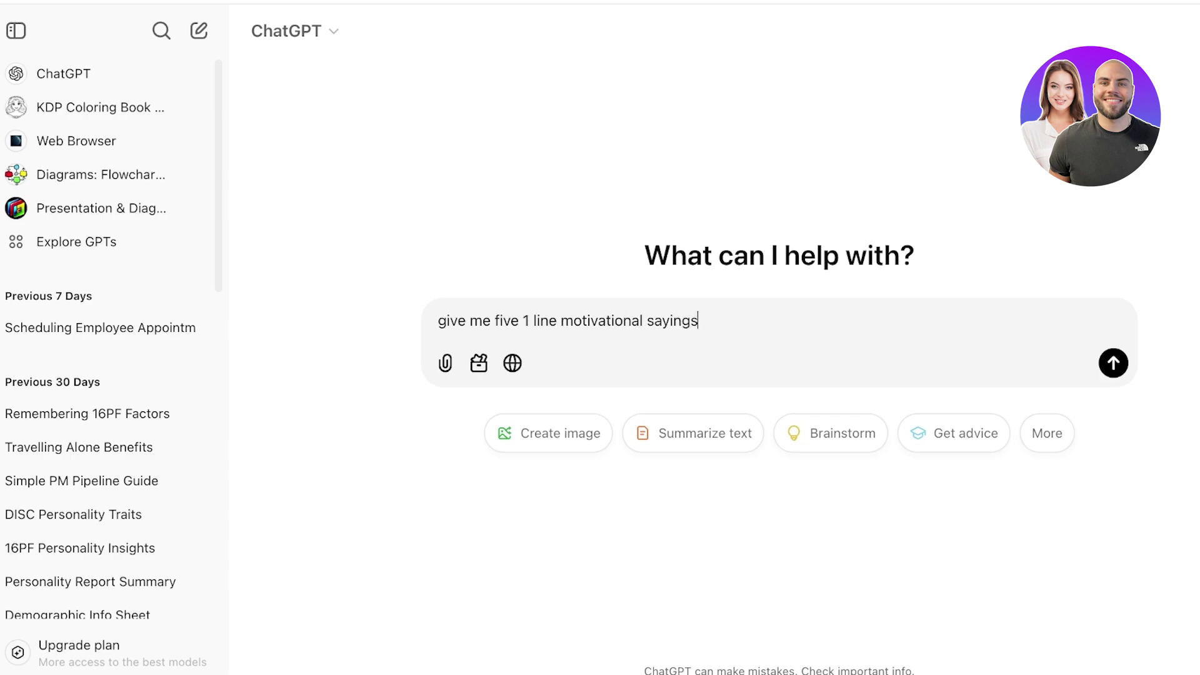
key("Return")
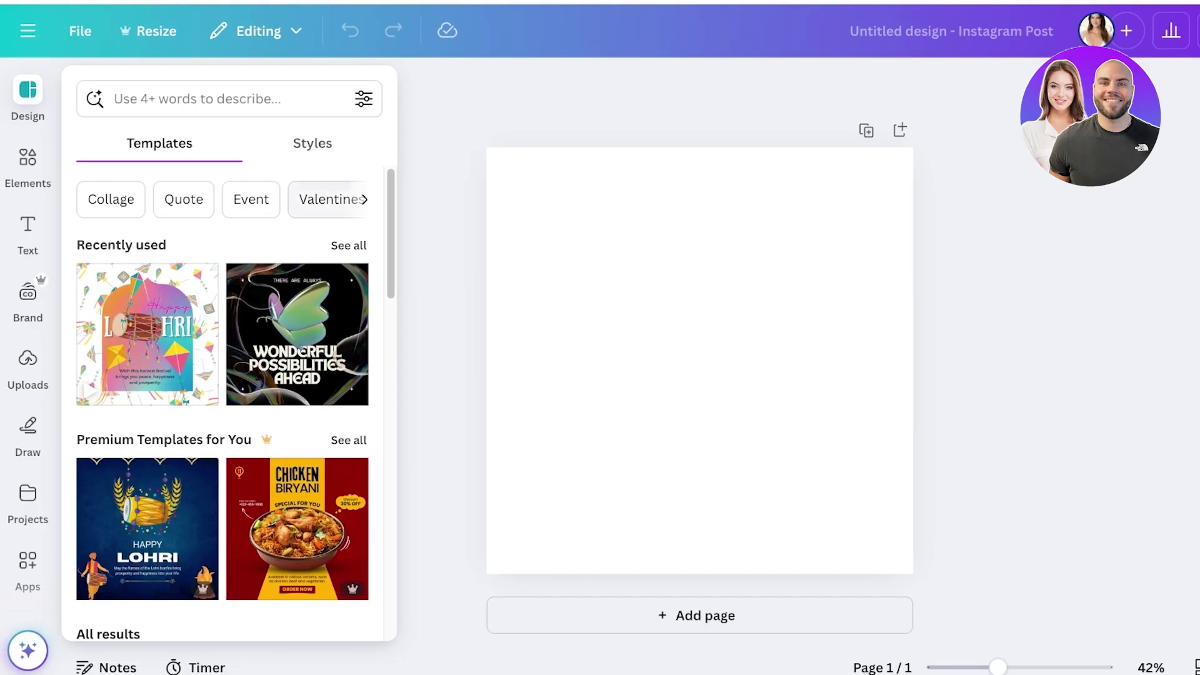
left_click(349, 245)
scroll(348, 246, "down", 7)
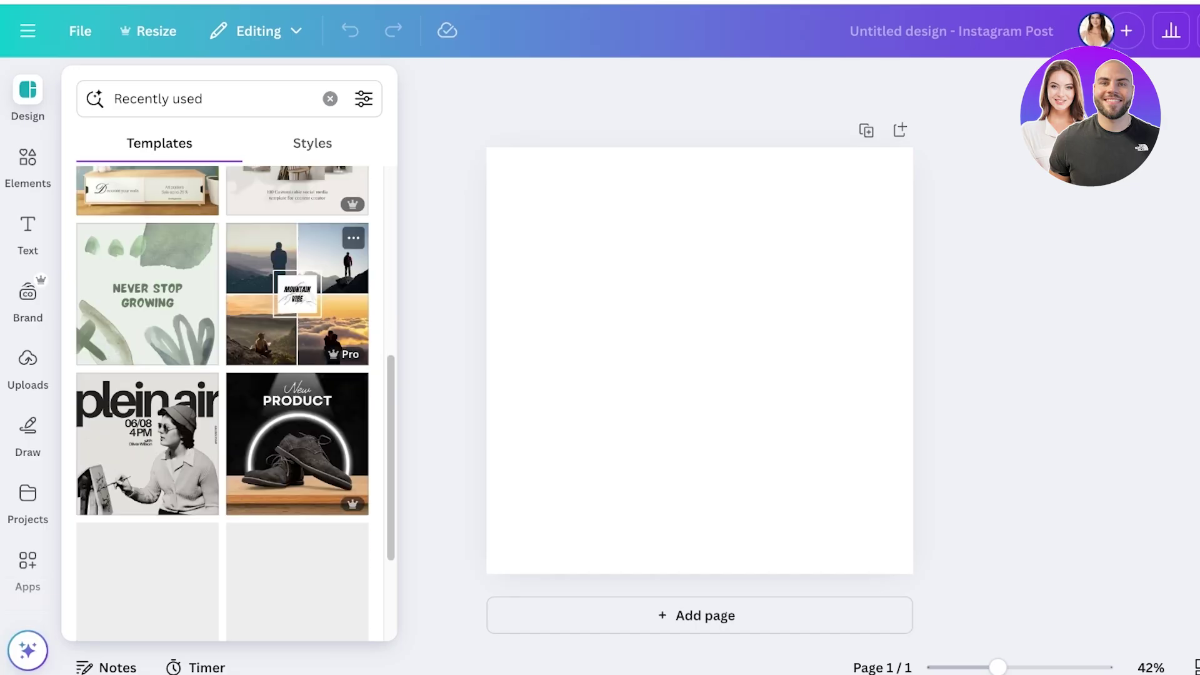
scroll(147, 437, "down", 3)
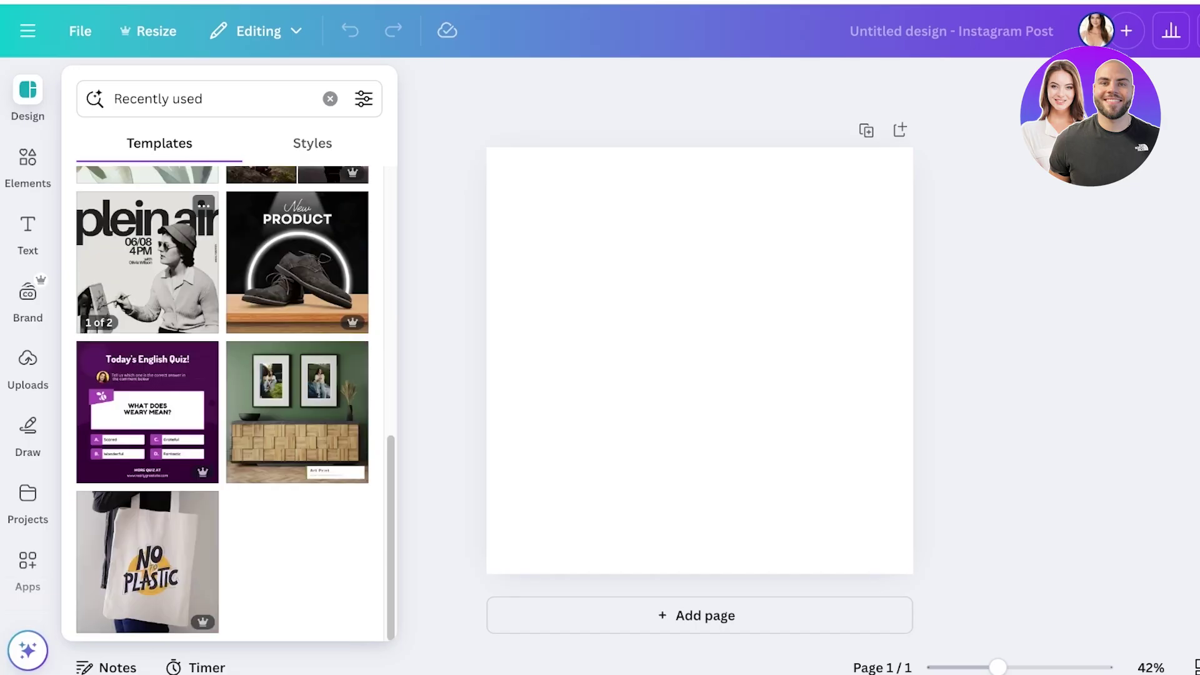
Search the element photos for "hardwork" and add the dark office photo with a lamp-lit desk to the blank page.
left_click(27, 164)
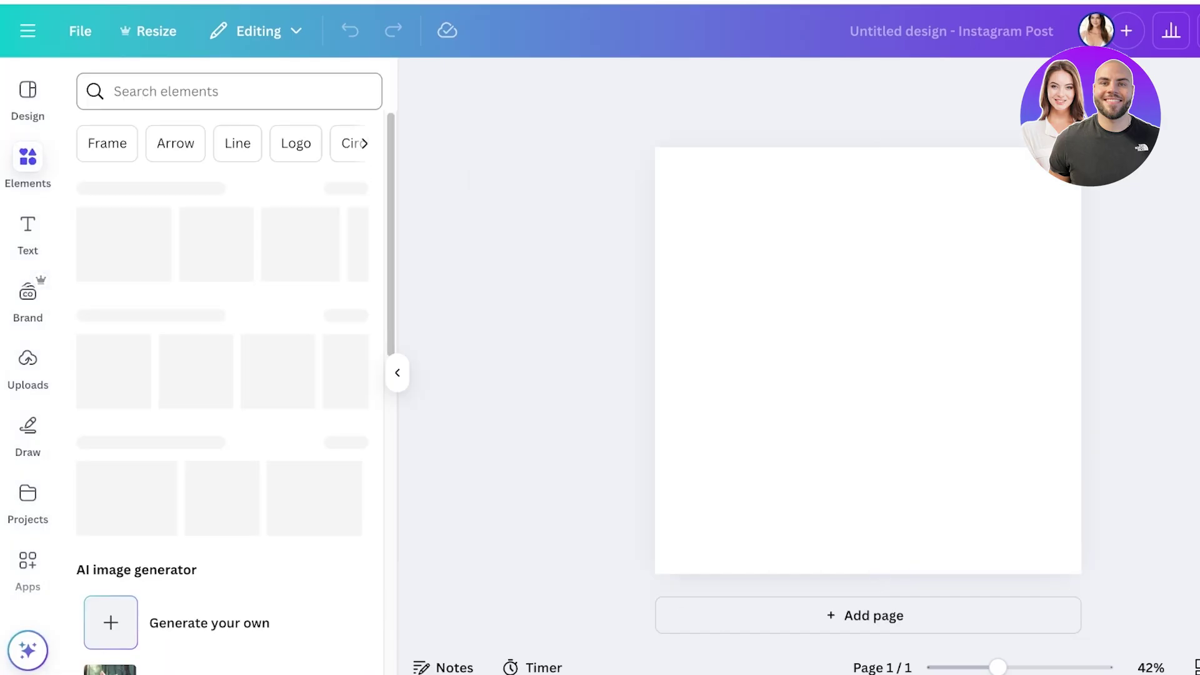
type("hardwork")
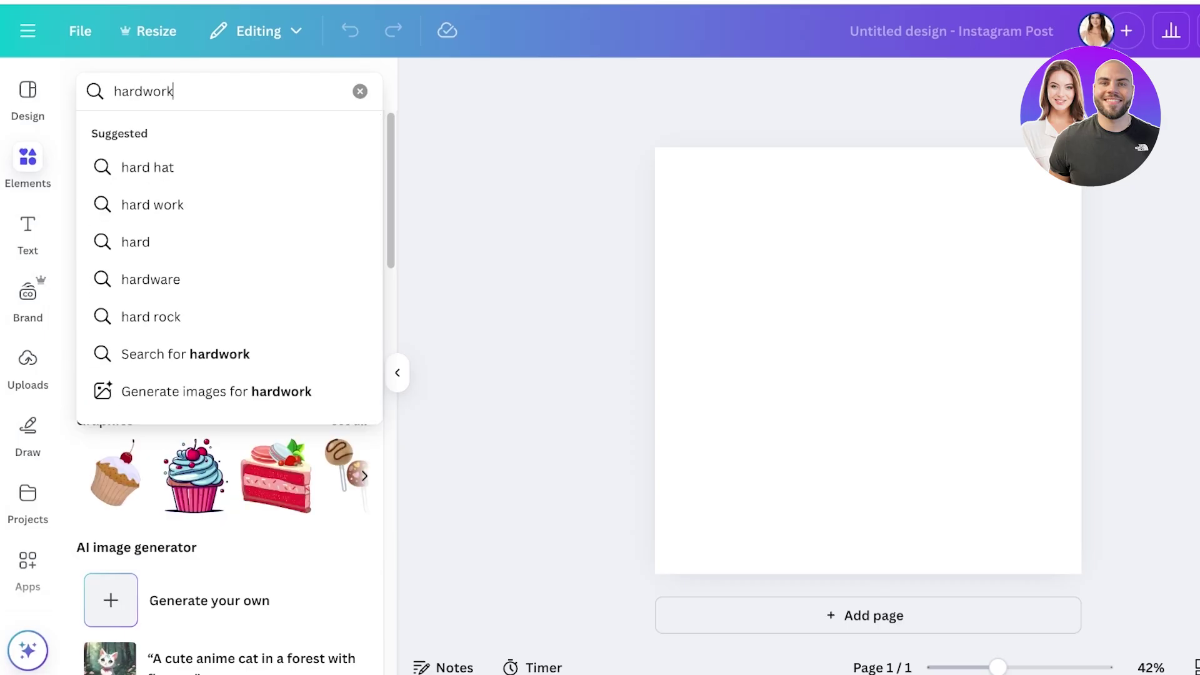
key("Return")
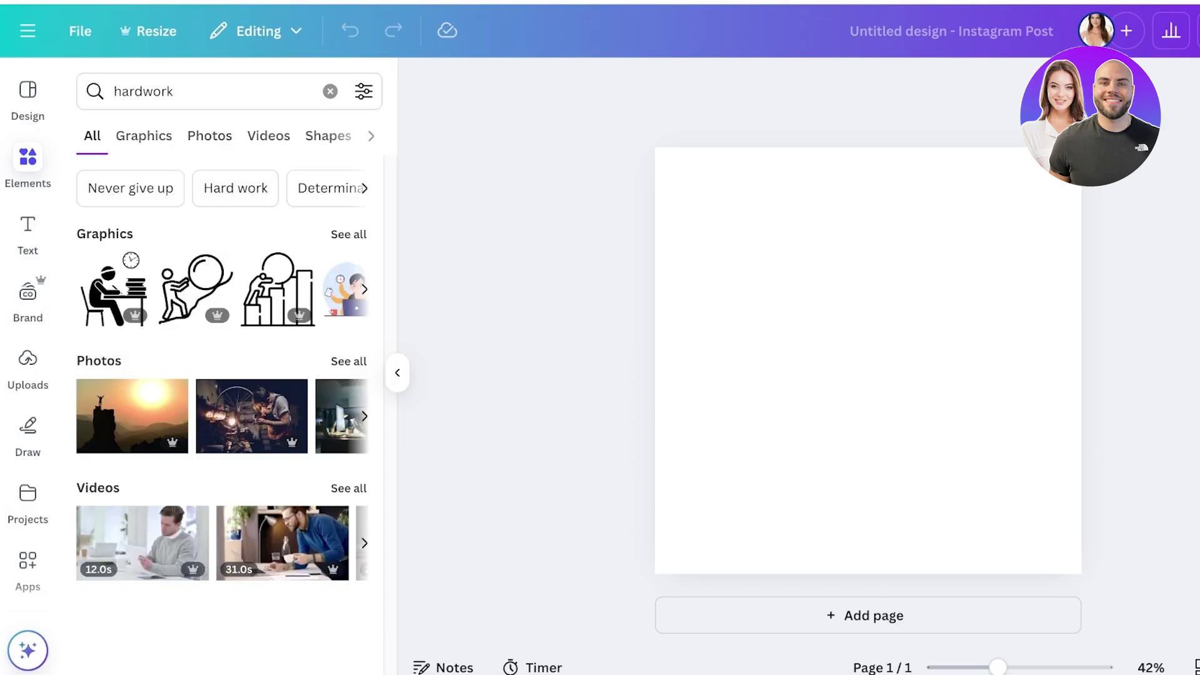
left_click(210, 135)
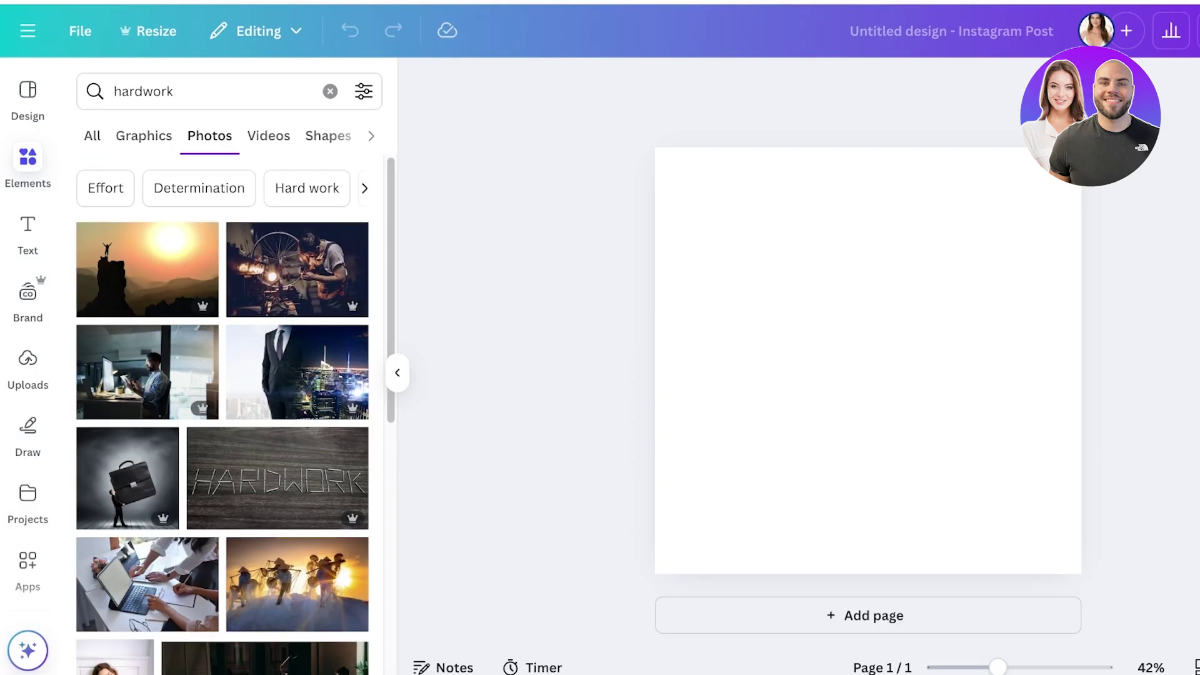
scroll(297, 376, "down", 3)
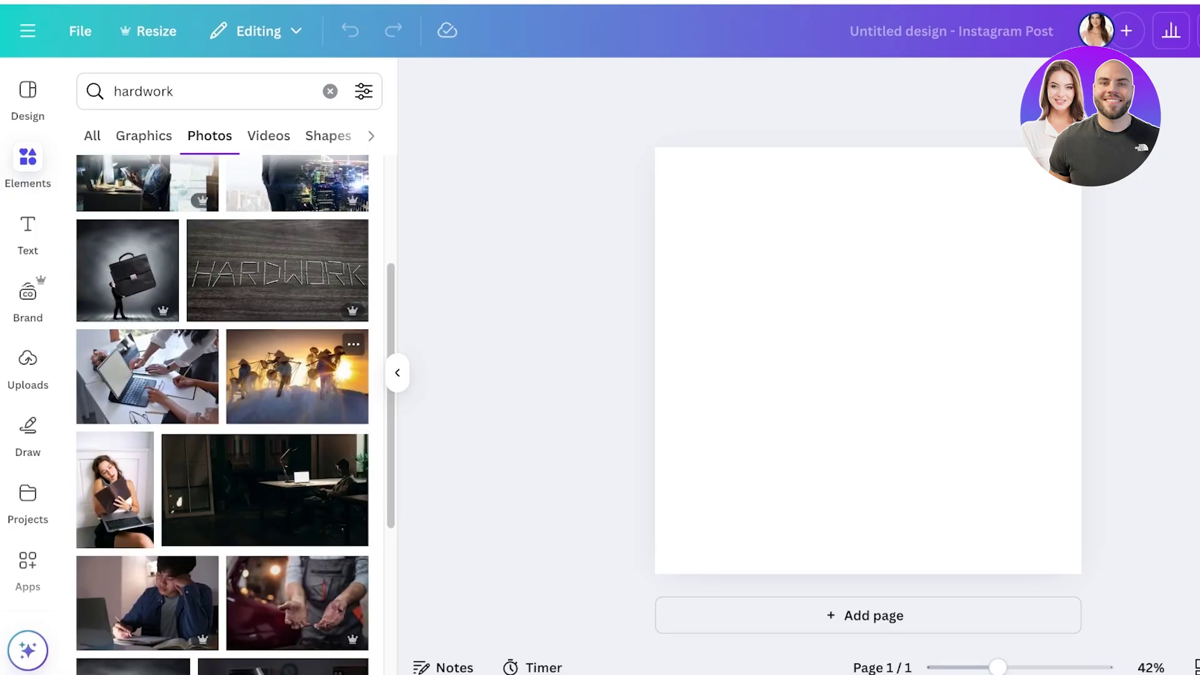
scroll(297, 375, "down", 3)
left_click(281, 394)
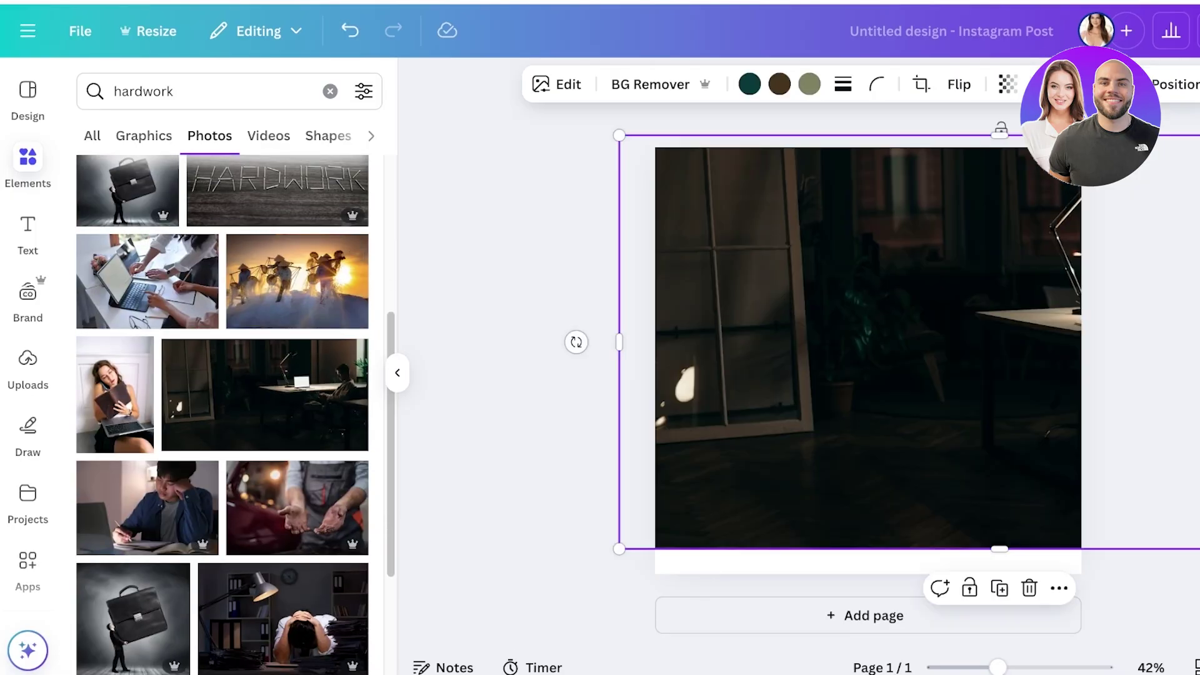
Reposition and enlarge the dark office photo until it fills the page, framing the seated man, laptop and desk lamp.
left_click_drag(974, 349, 766, 332)
double_click(766, 332)
key("Escape")
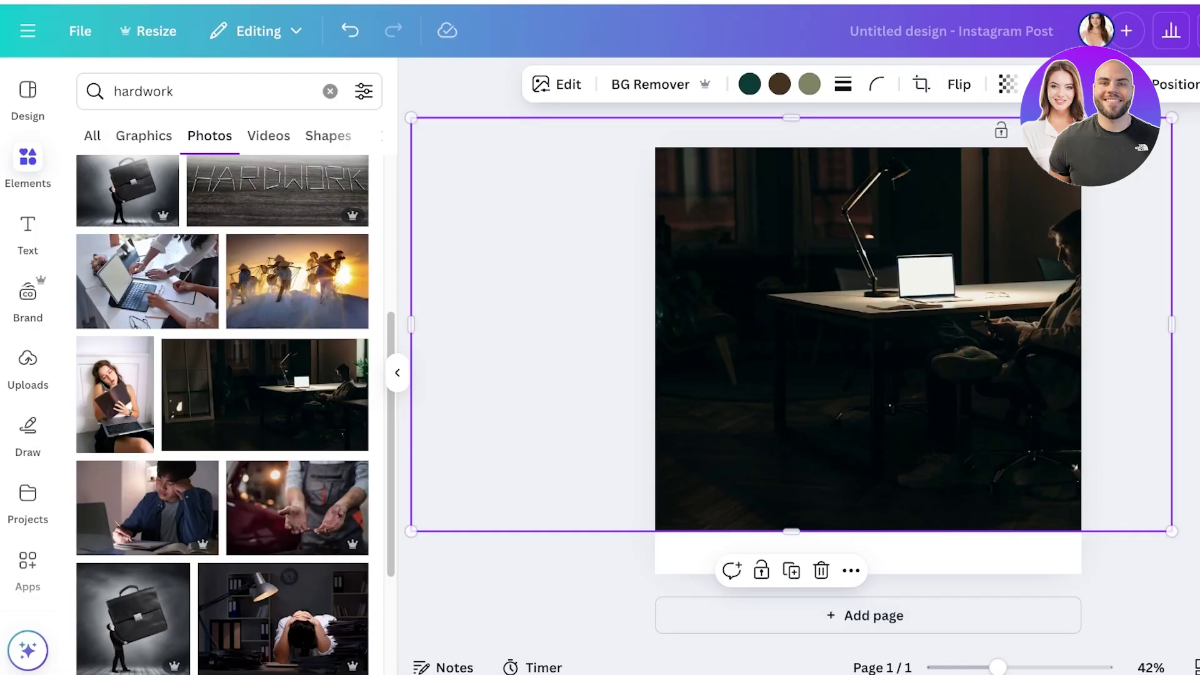
left_click_drag(875, 338, 731, 302)
left_click_drag(1028, 496, 1109, 628)
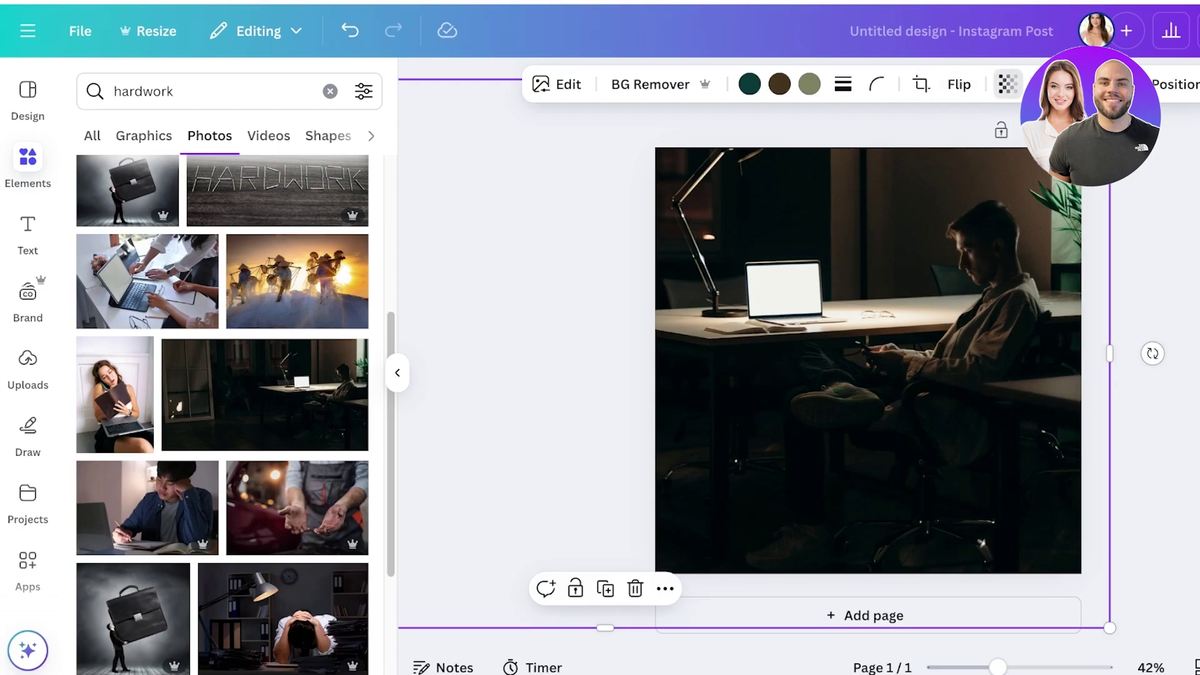
left_click(1007, 85)
left_click_drag(993, 161, 1054, 160)
left_click(1154, 262)
left_click(1153, 263)
Clear the elements search, add a square shape and stretch it from the page's top-left corner to cover the whole photo.
left_click(28, 164)
left_click(229, 98)
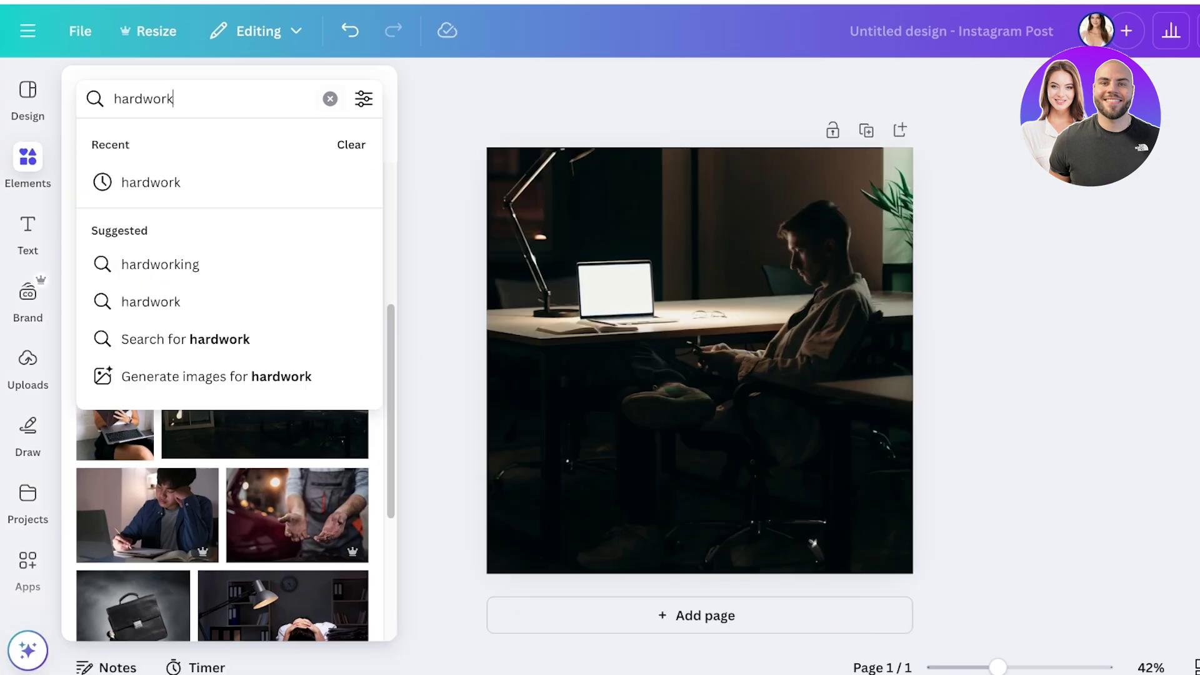
left_click(330, 99)
left_click(102, 367)
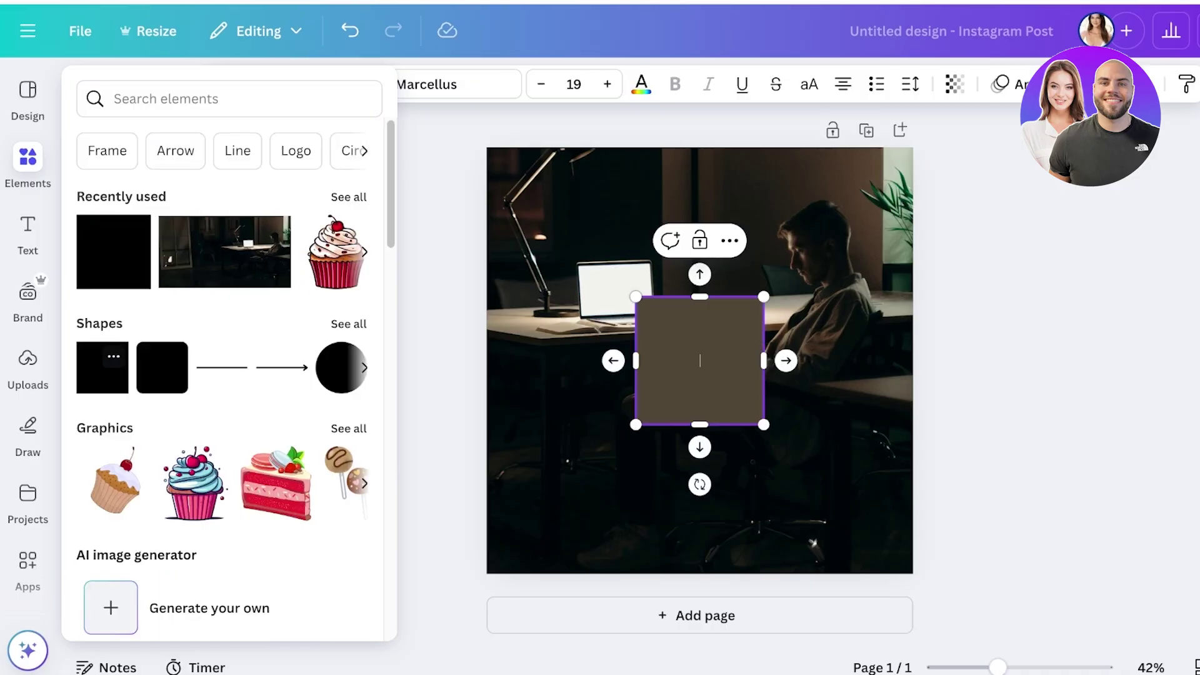
left_click(587, 370)
left_click_drag(699, 360, 550, 211)
left_click_drag(614, 275, 913, 581)
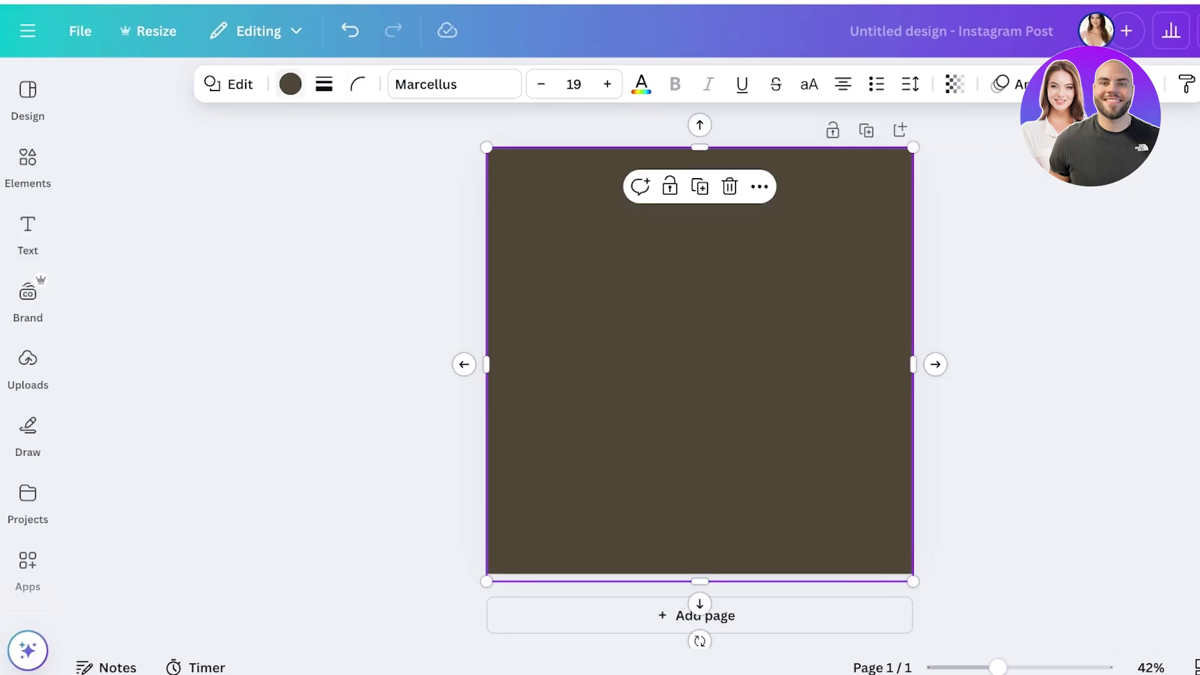
Recolor the covering square with the near-black photo color and make it semi-transparent as a dark overlay on the photo.
left_click(290, 83)
left_click(97, 406)
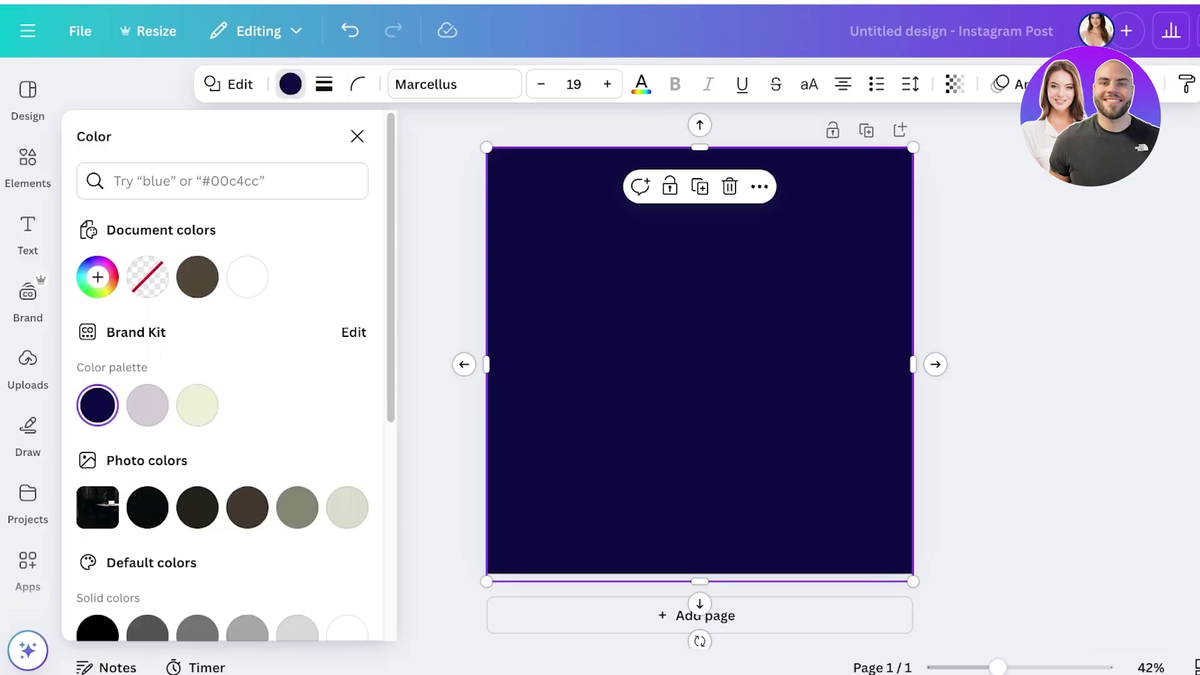
left_click(148, 507)
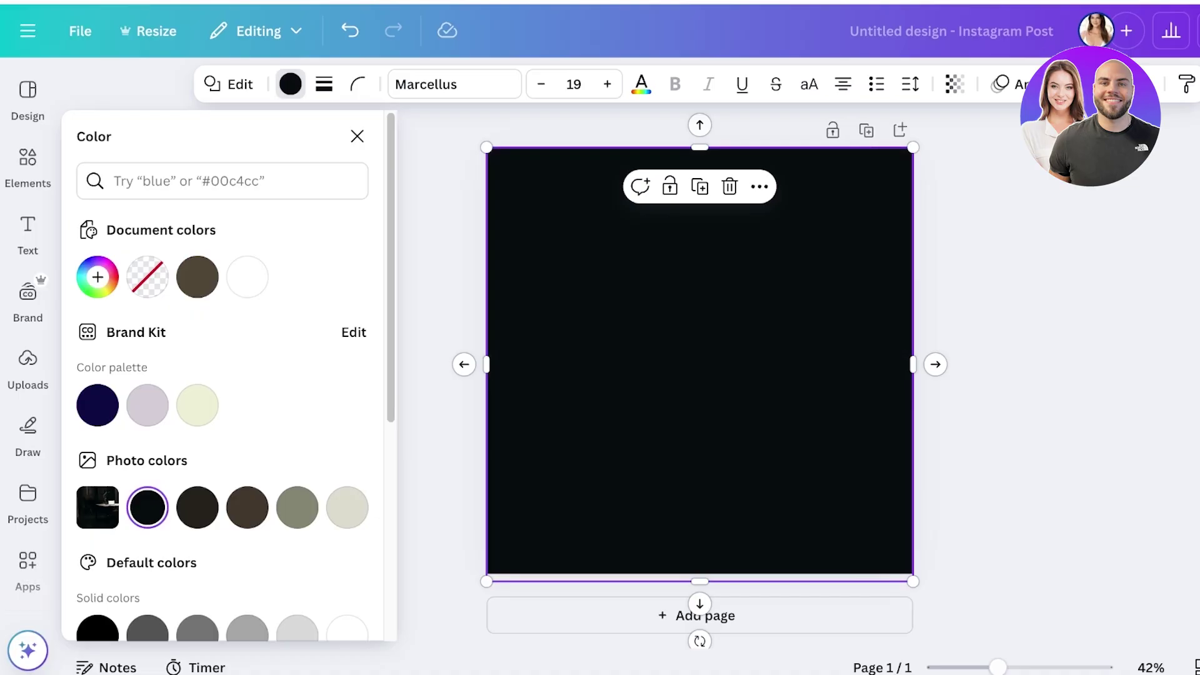
left_click(954, 83)
left_click_drag(1005, 161, 914, 160)
key("Escape")
key("Escape")
key("Escape")
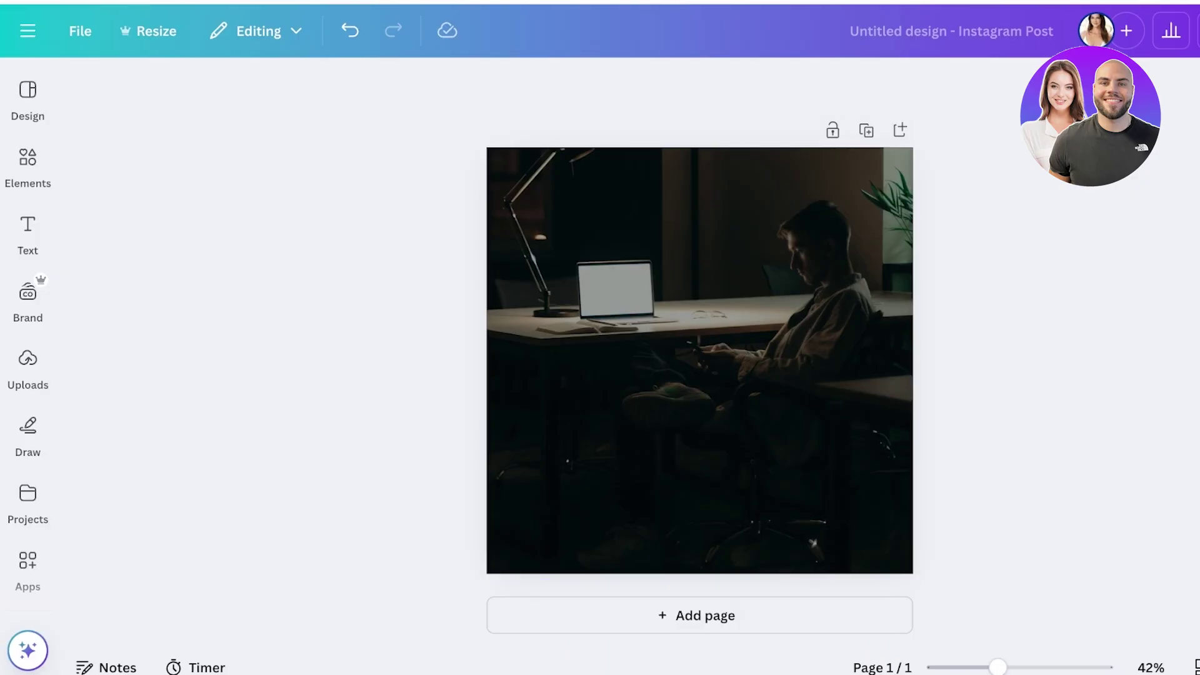
Add a Brand Kit Title text box in the middle of the page.
mouse_move(28, 234)
left_click(221, 286)
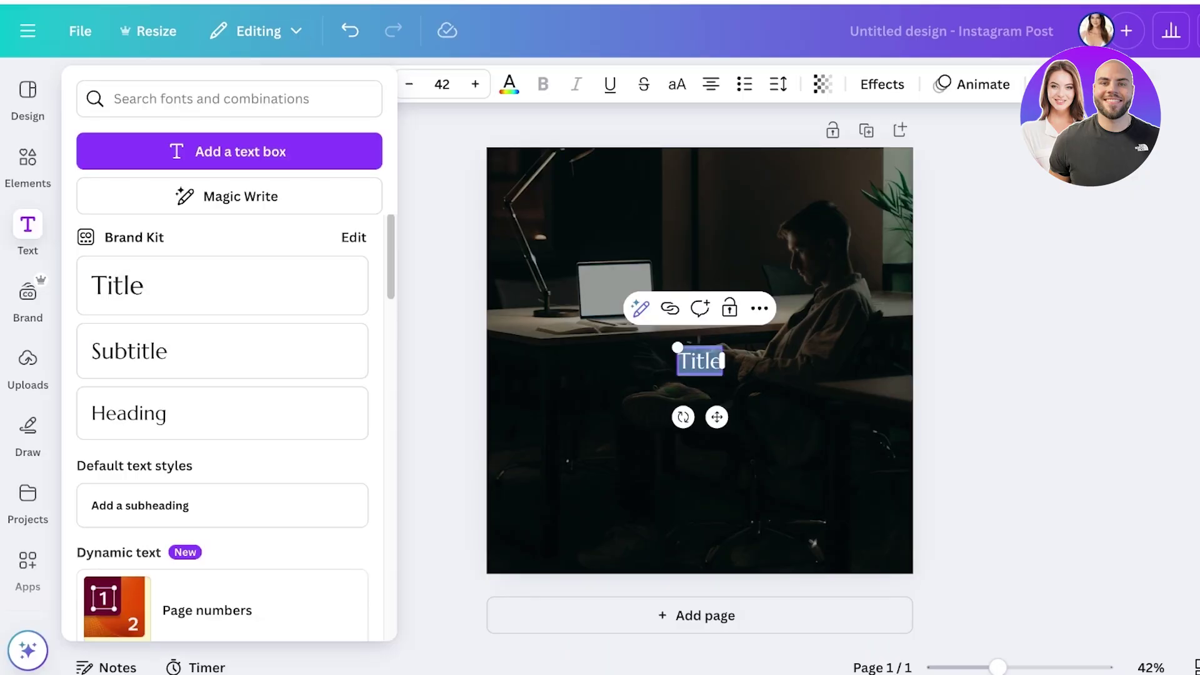
left_click(993, 361)
left_click_drag(699, 361, 699, 355)
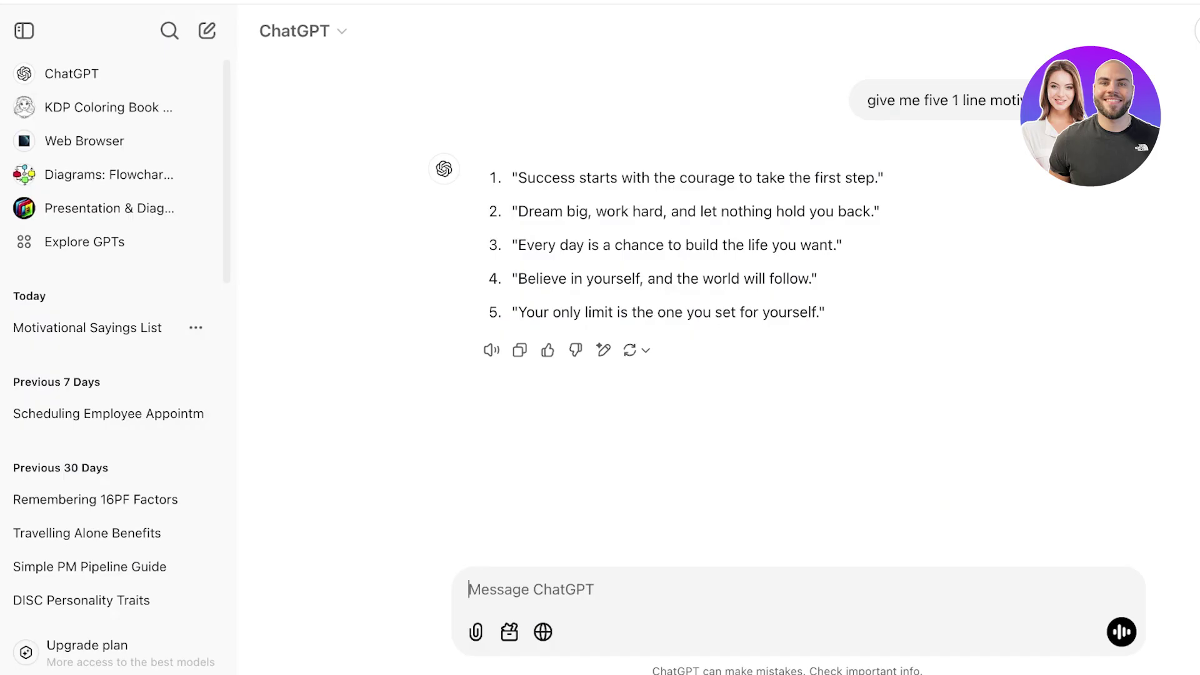
Switch to ChatGPT and copy the five motivational sayings.
left_click_drag(518, 177, 829, 312)
left_click_drag(512, 177, 800, 312)
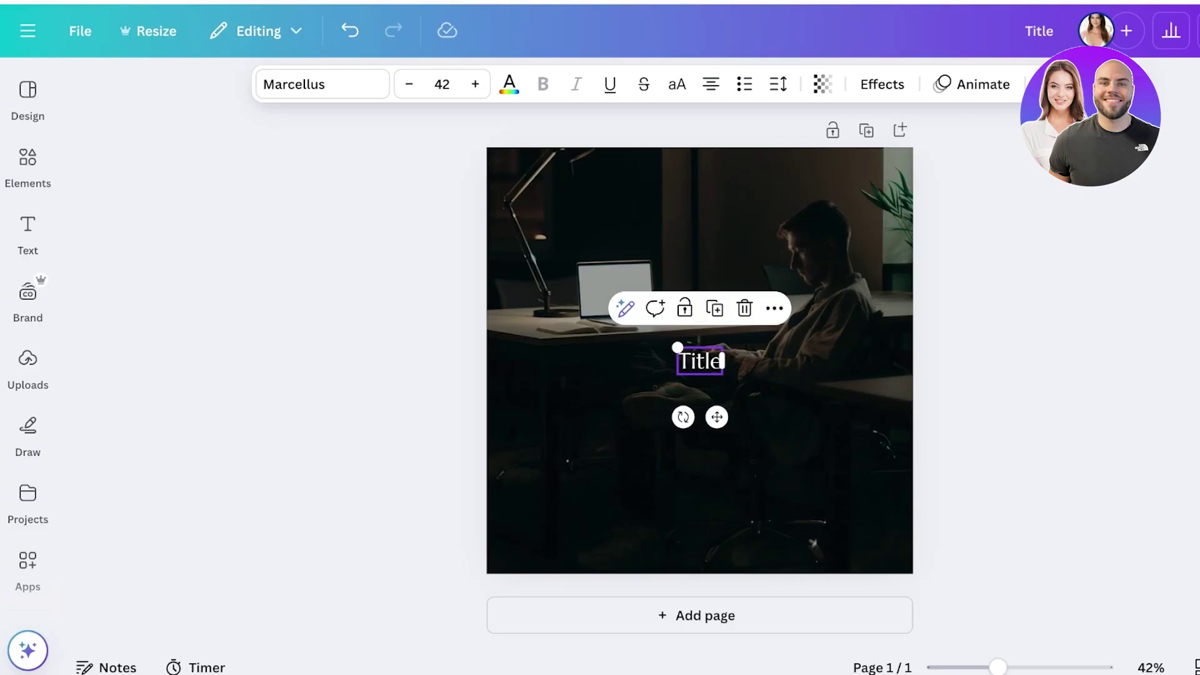
Return to Canva, search the apps for "bulk" and open Bulk create.
left_click(28, 162)
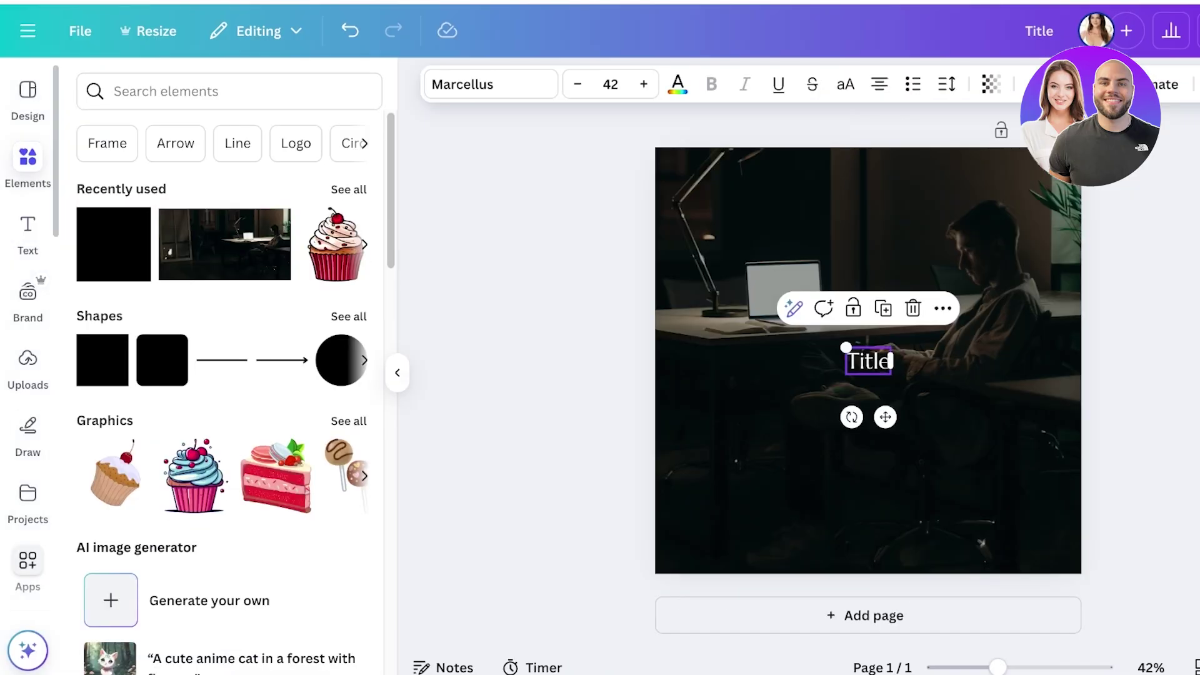
left_click(27, 560)
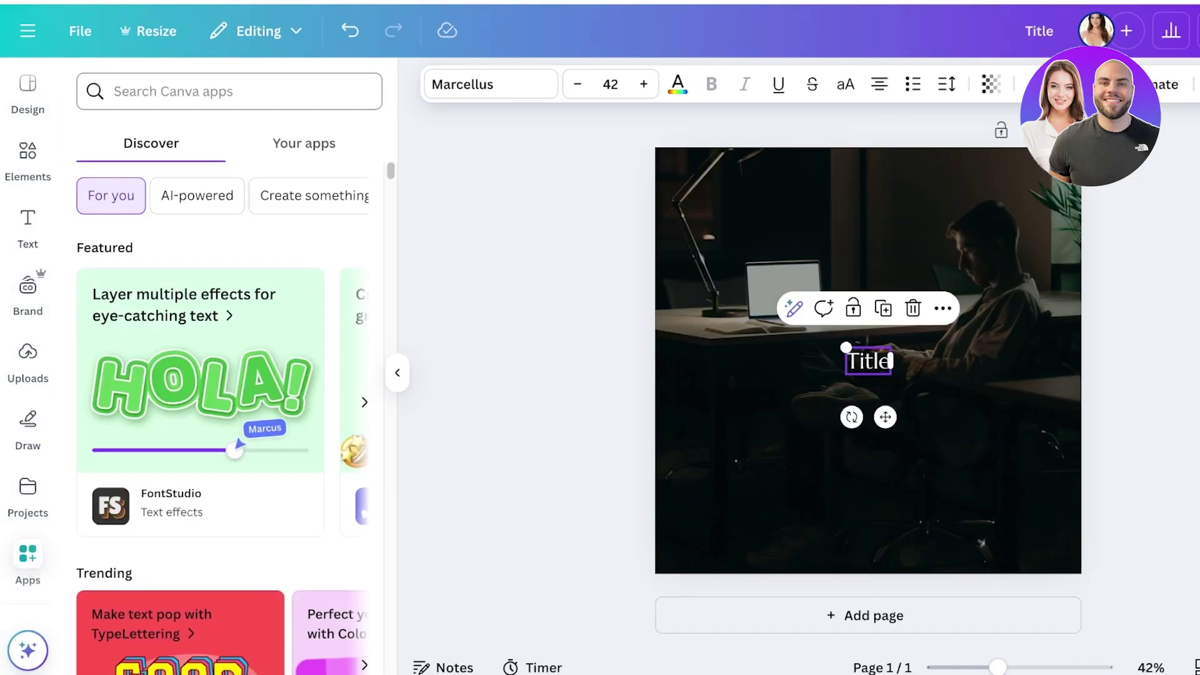
left_click(229, 91)
type("bulk")
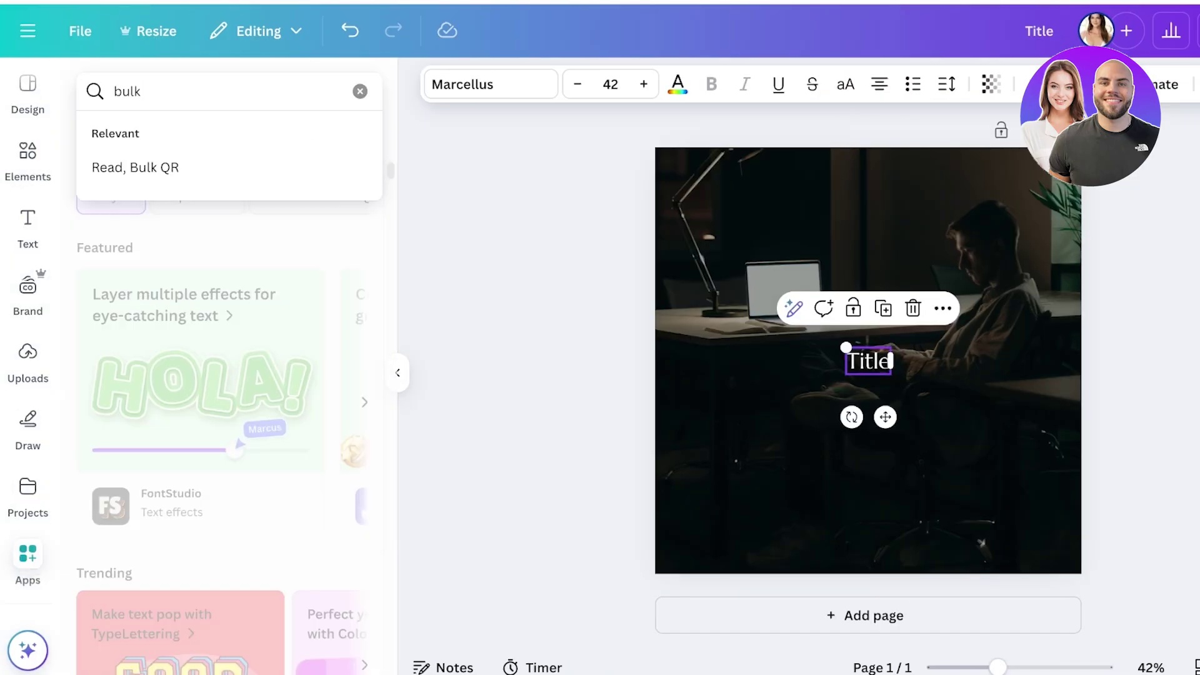
key("Return")
left_click(107, 154)
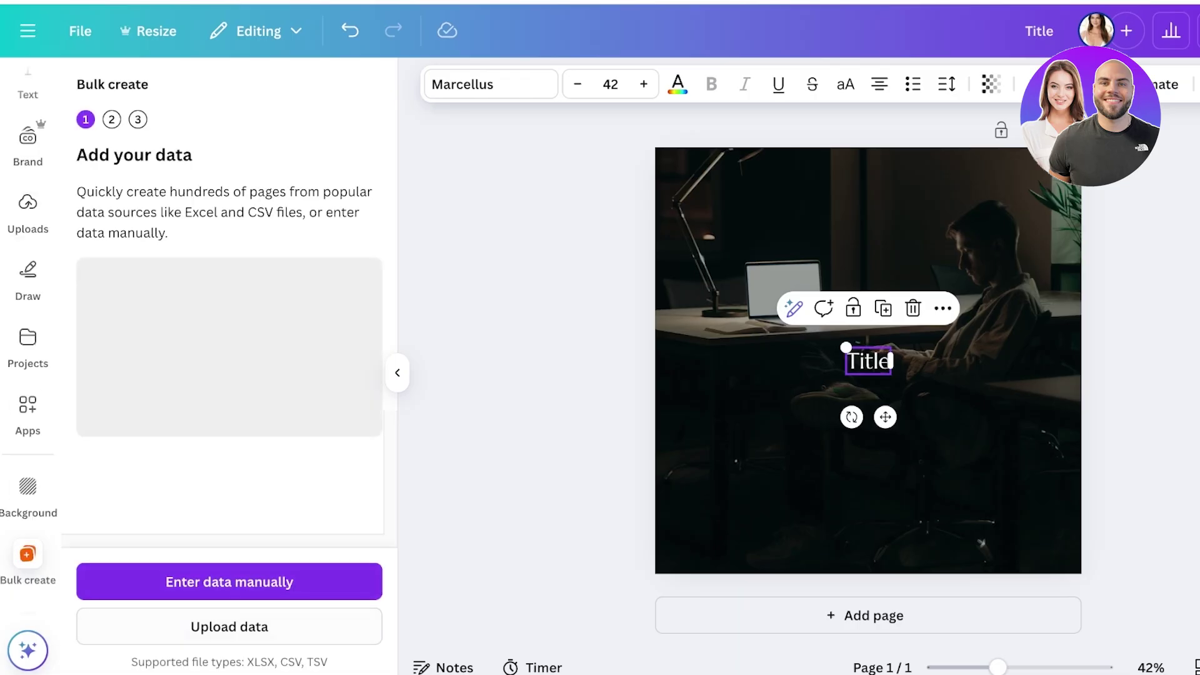
Start manual data entry, clear the sample table, paste the five sayings into the first text column and finish.
left_click(229, 581)
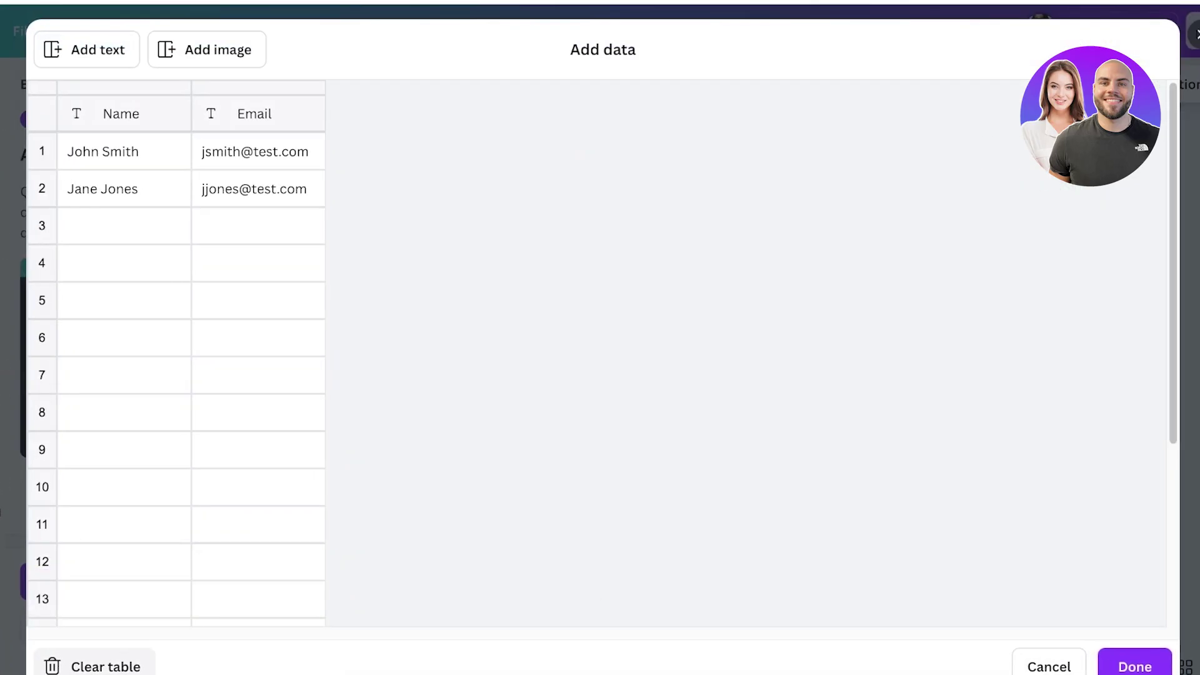
left_click(93, 666)
right_click(136, 150)
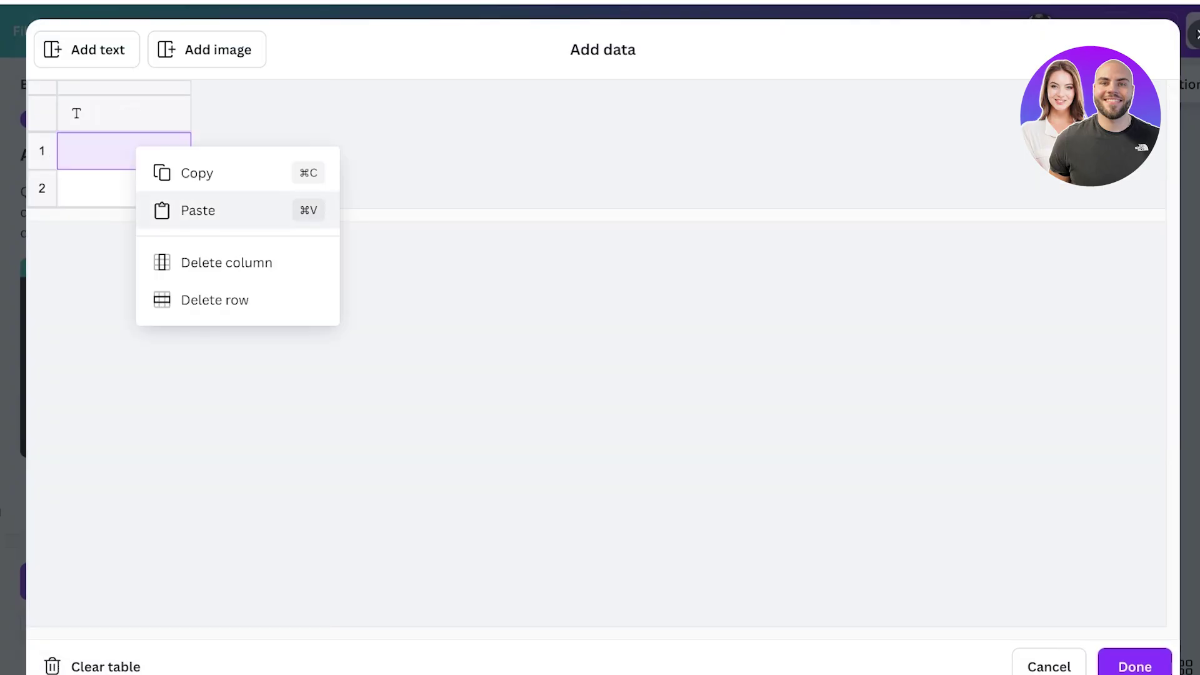
left_click(197, 210)
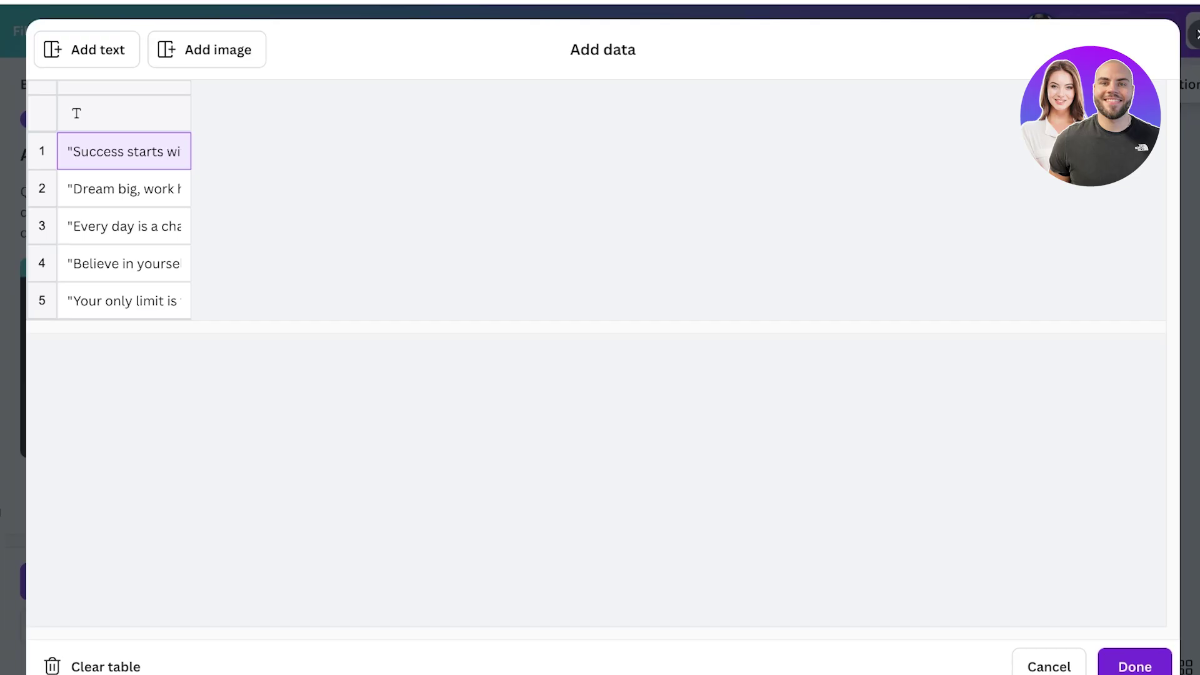
left_click(1134, 667)
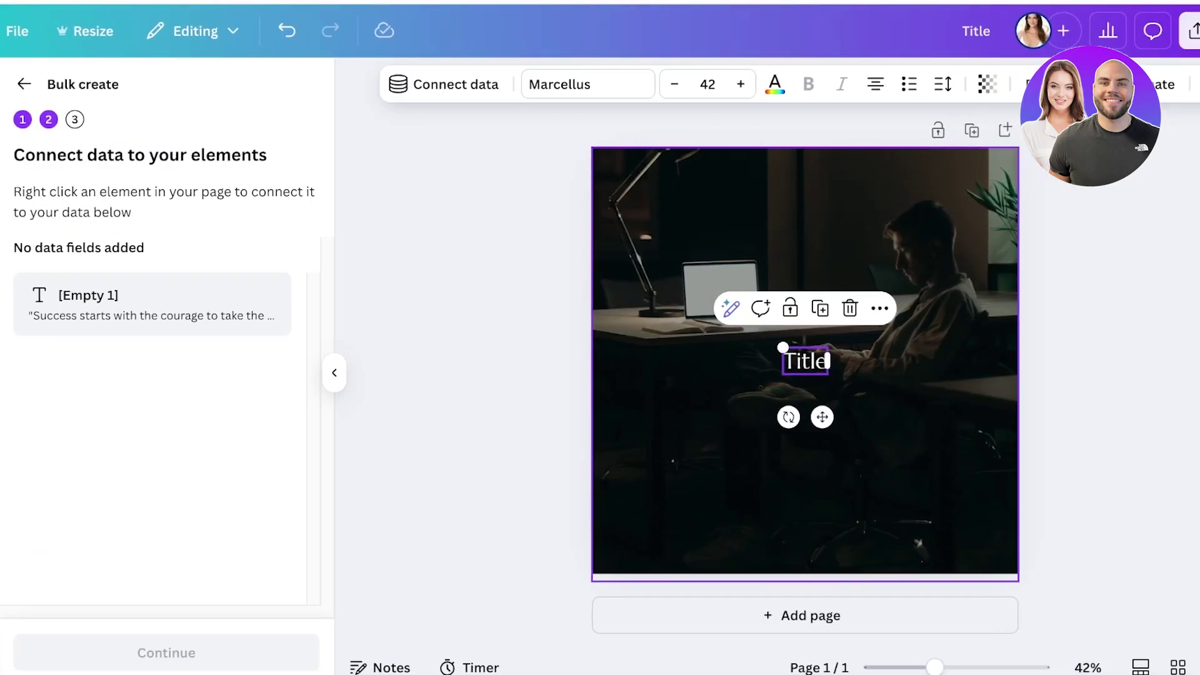
Connect the Title text to the sayings data field, generate 5 designs from all rows and review the resulting pages.
double_click(805, 361)
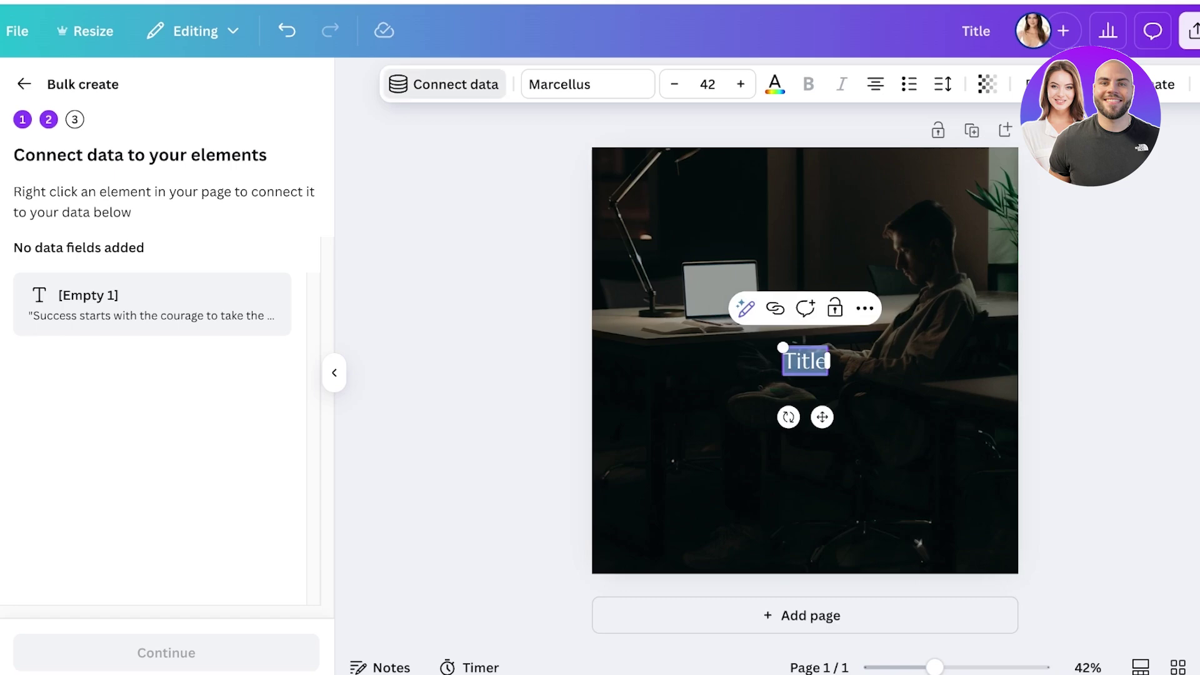
left_click(443, 84)
left_click(356, 228)
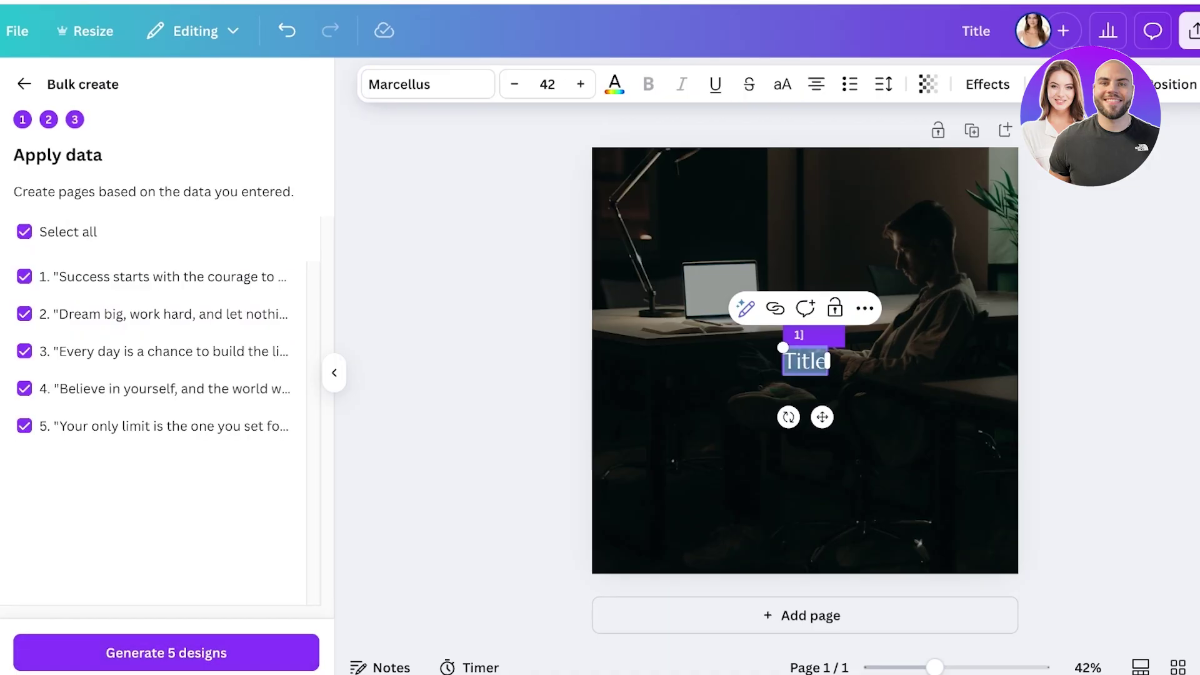
left_click(167, 652)
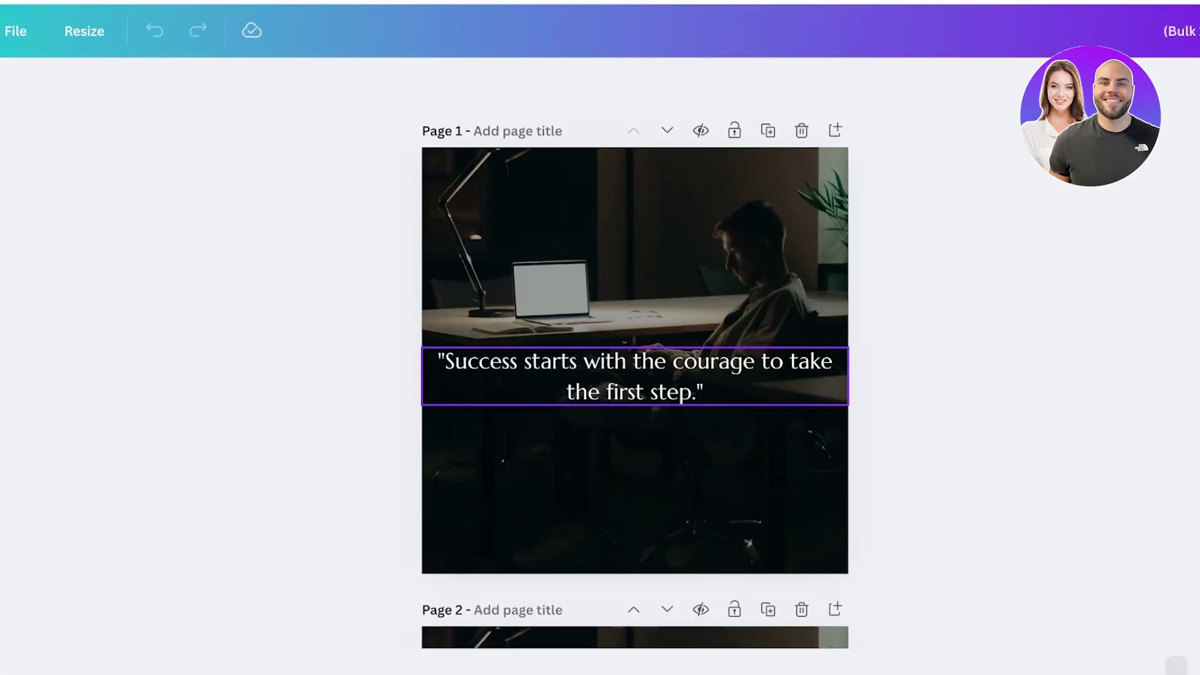
scroll(598, 369, "down", 4)
scroll(598, 350, "down", 15)
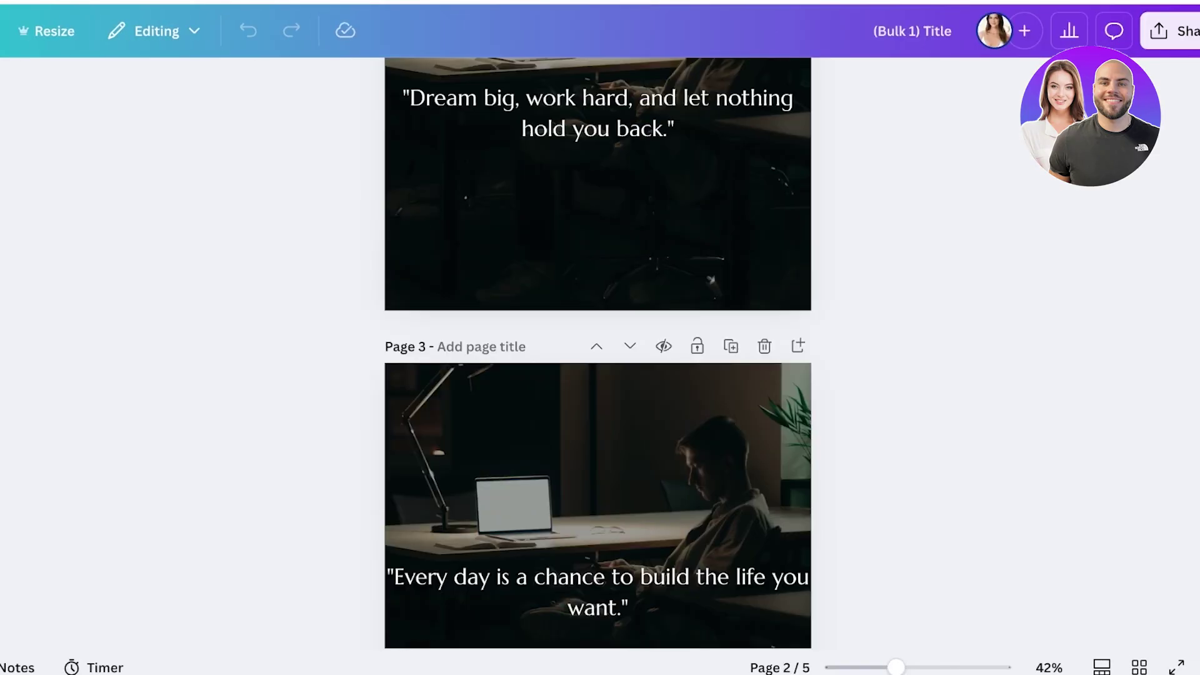
scroll(598, 350, "up", 20)
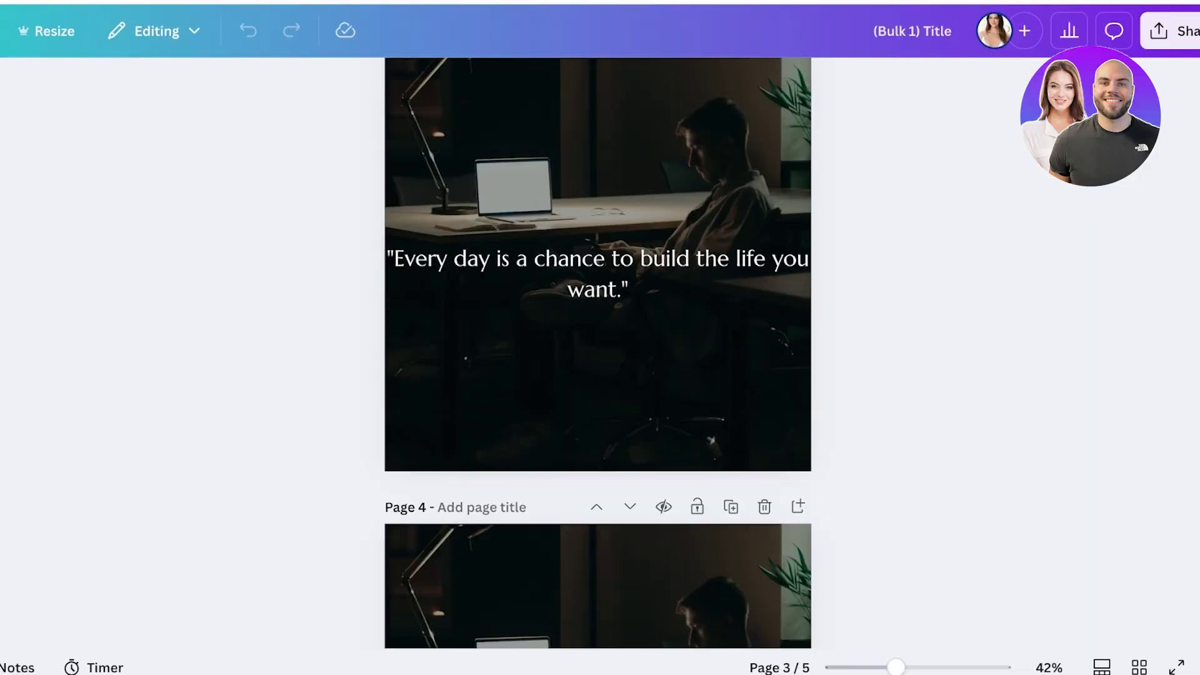